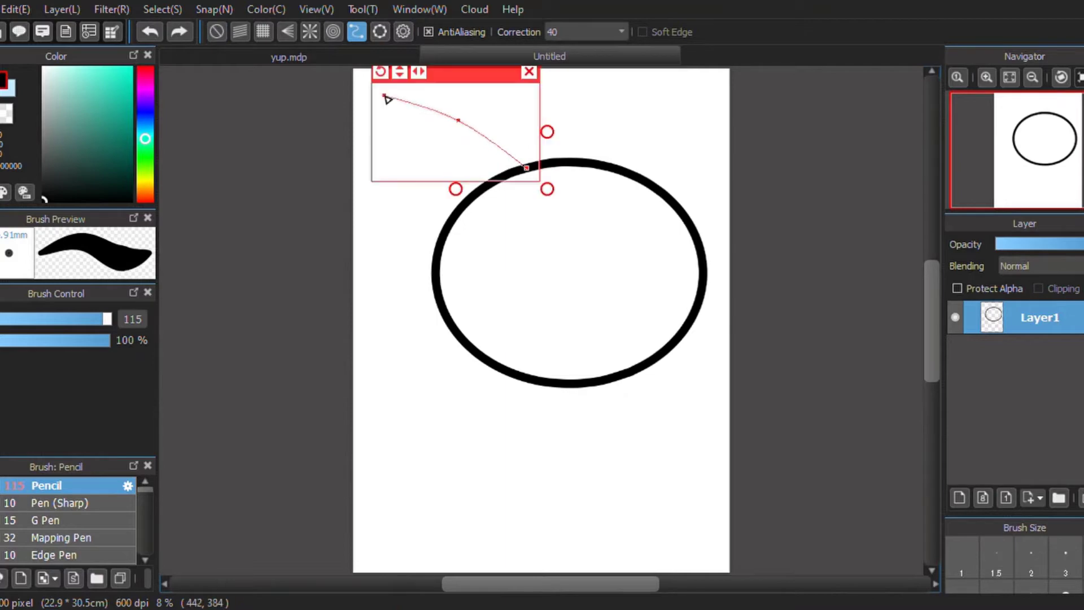
# Draw the upper and outer edges of the pointed left ear along curve snaps, meeting at its tip
pyautogui.click(380, 72)
pyautogui.click(386, 95)
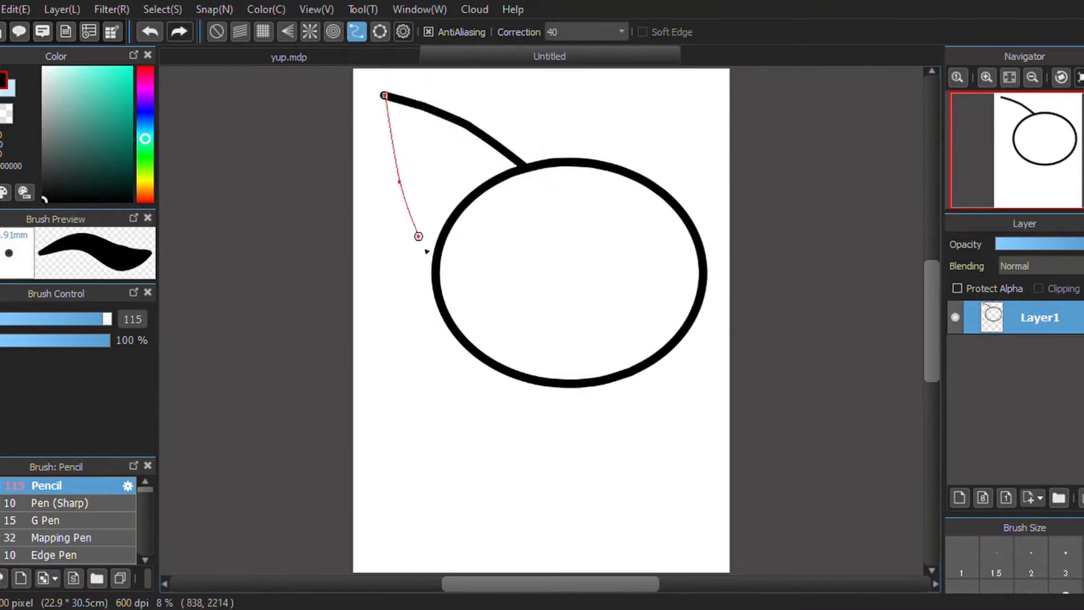
pyautogui.click(435, 283)
pyautogui.moveTo(375, 104); pyautogui.dragTo(476, 323)
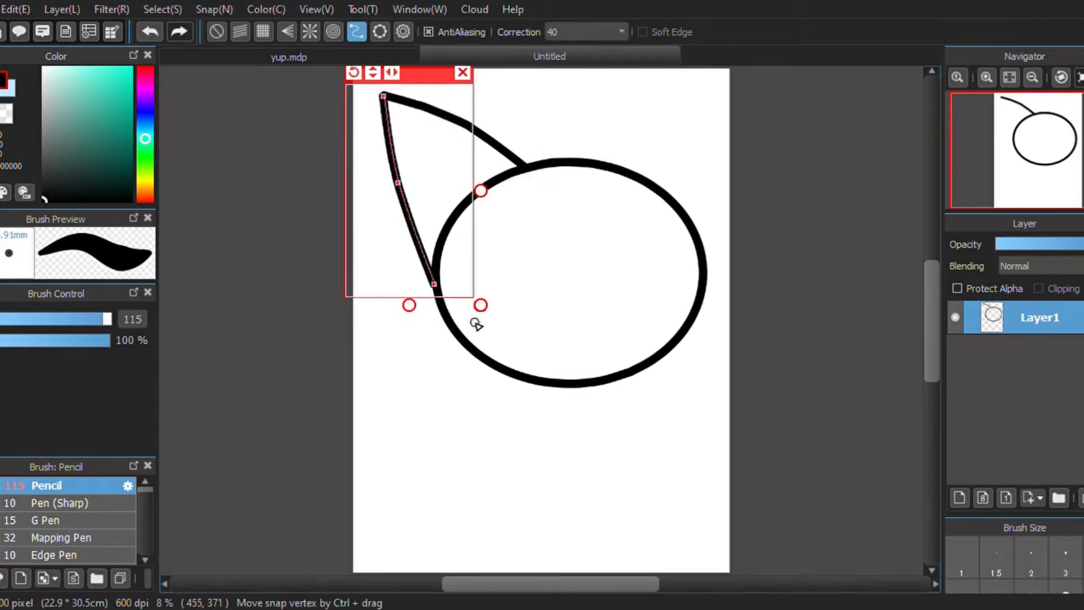
# Draw the right ear's upper edge from the head past the canvas edge along a new curve snap
pyautogui.click(380, 32)
pyautogui.click(635, 177)
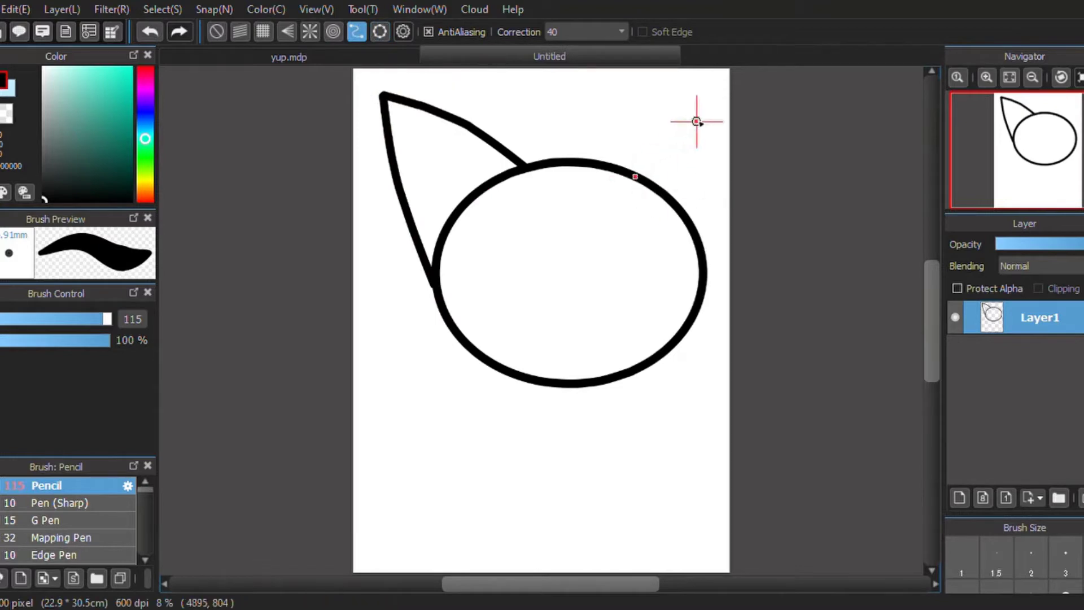
pyautogui.click(779, 92)
pyautogui.click(375, 32)
pyautogui.click(357, 32)
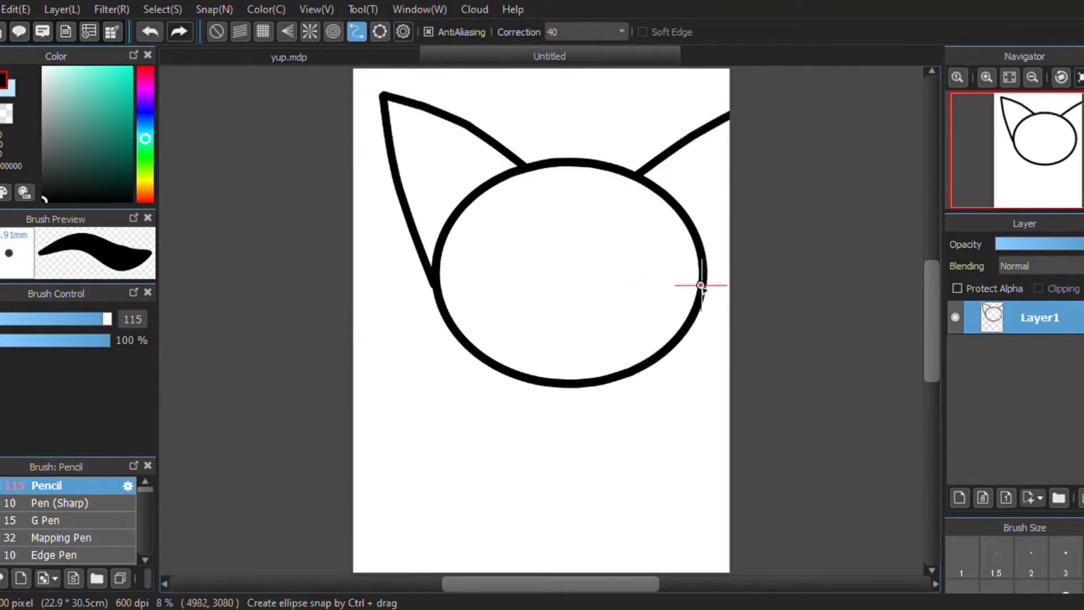
# Draw the right ear's lower edge out from the side of the head along an adjusted curve snap, and turn snapping off
pyautogui.click(702, 281)
pyautogui.click(796, 130)
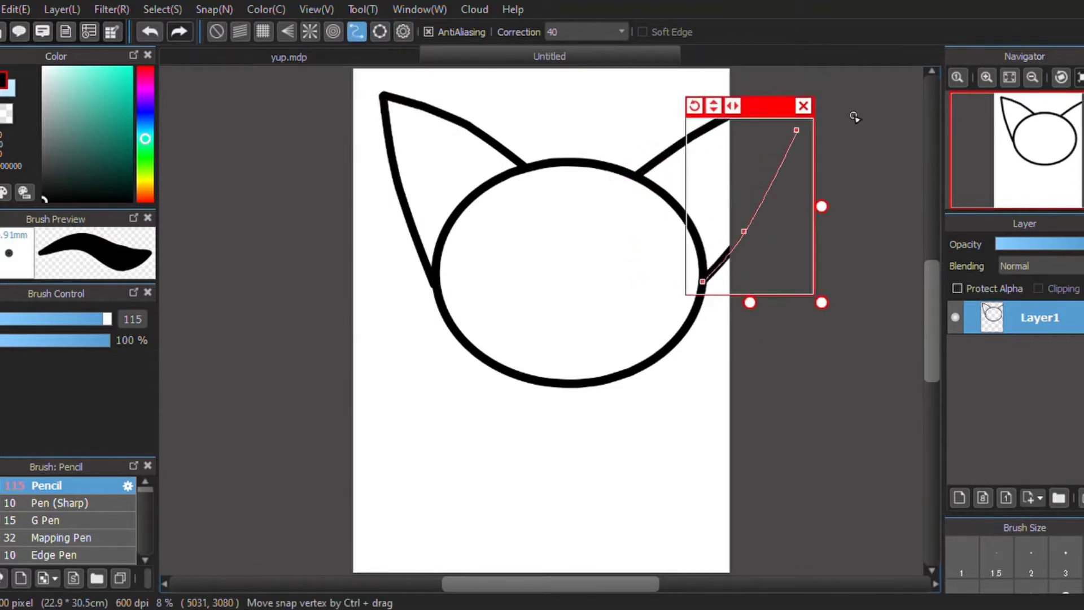
pyautogui.hotkey('ctrl', 'z')
pyautogui.moveTo(750, 303); pyautogui.dragTo(750, 309)
pyautogui.moveTo(756, 101); pyautogui.dragTo(754, 109)
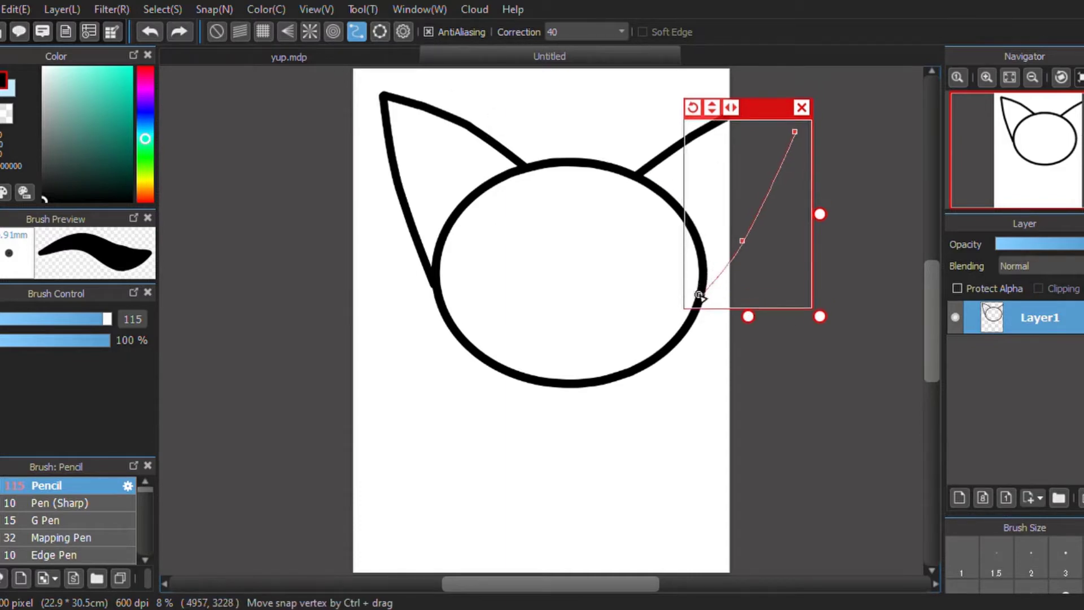
pyautogui.moveTo(701, 295); pyautogui.dragTo(791, 141)
pyautogui.click(217, 32)
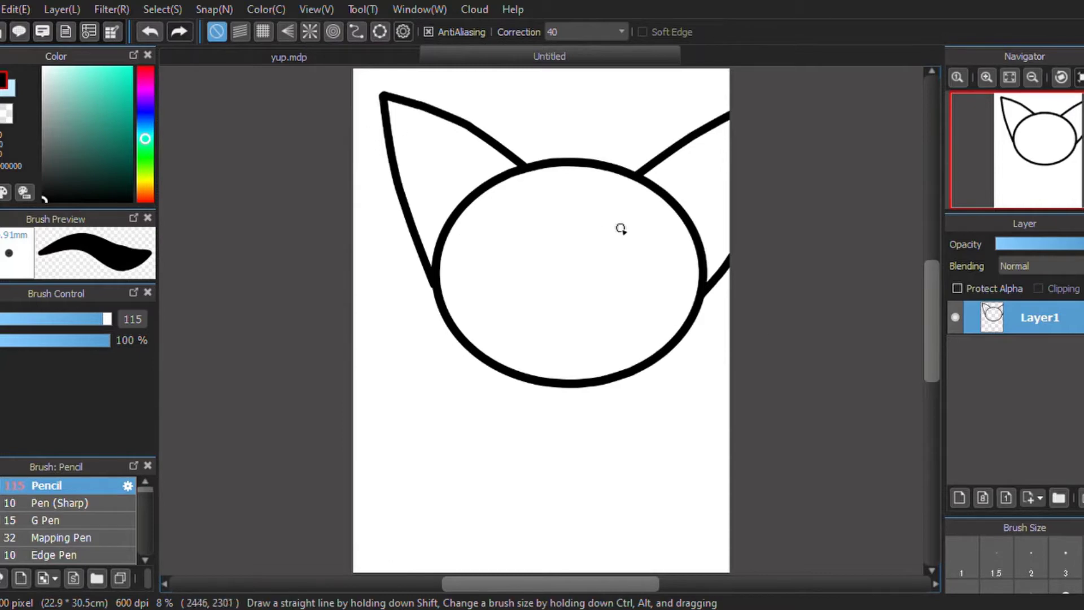
# Set up the Symmetry Pen at size 87 with its base point near the middle of the face
pyautogui.click(986, 77)
pyautogui.moveTo(932, 311); pyautogui.dragTo(930, 283)
pyautogui.scroll(-3, 149, 492)
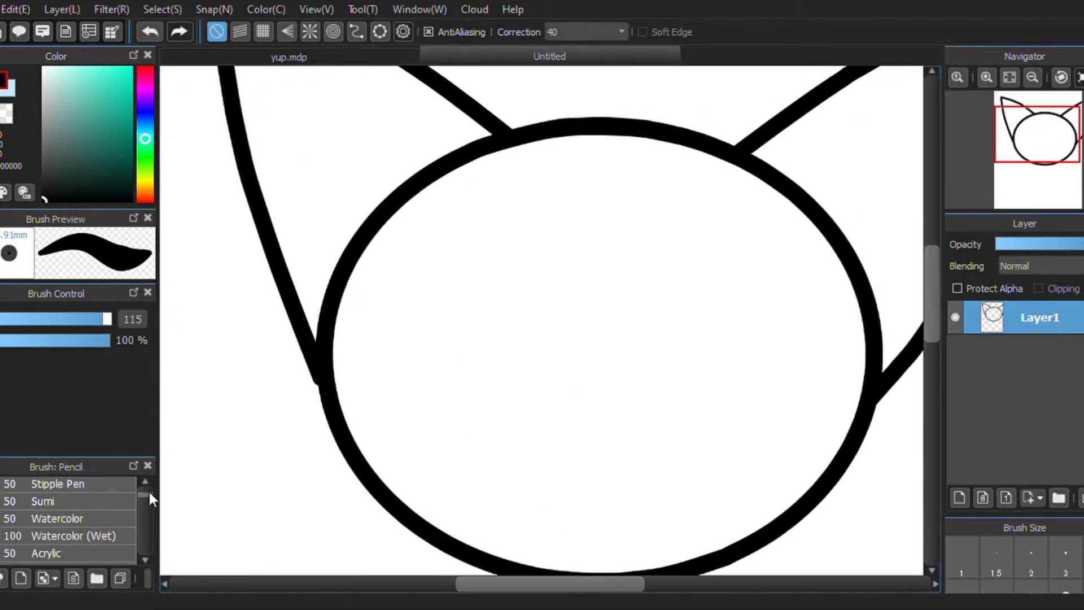
pyautogui.moveTo(149, 493); pyautogui.dragTo(148, 548)
pyautogui.click(68, 505)
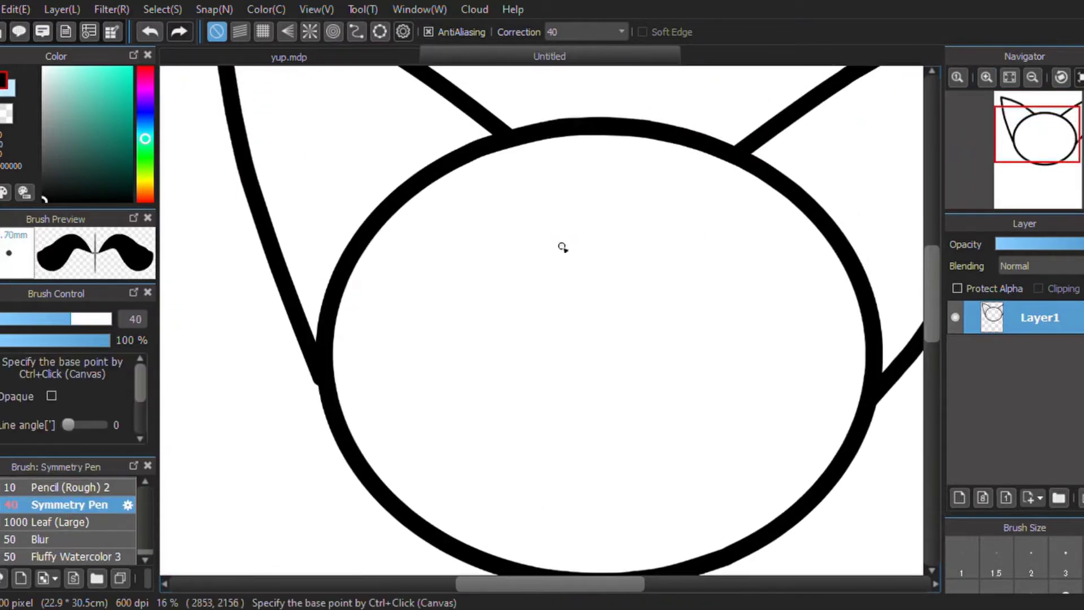
pyautogui.keyDown('ctrl'); pyautogui.click(562, 317); pyautogui.keyUp('ctrl')
pyautogui.moveTo(615, 289); pyautogui.dragTo(732, 266)
pyautogui.hotkey('ctrl', 'z')
pyautogui.moveTo(67, 319); pyautogui.dragTo(95, 319)
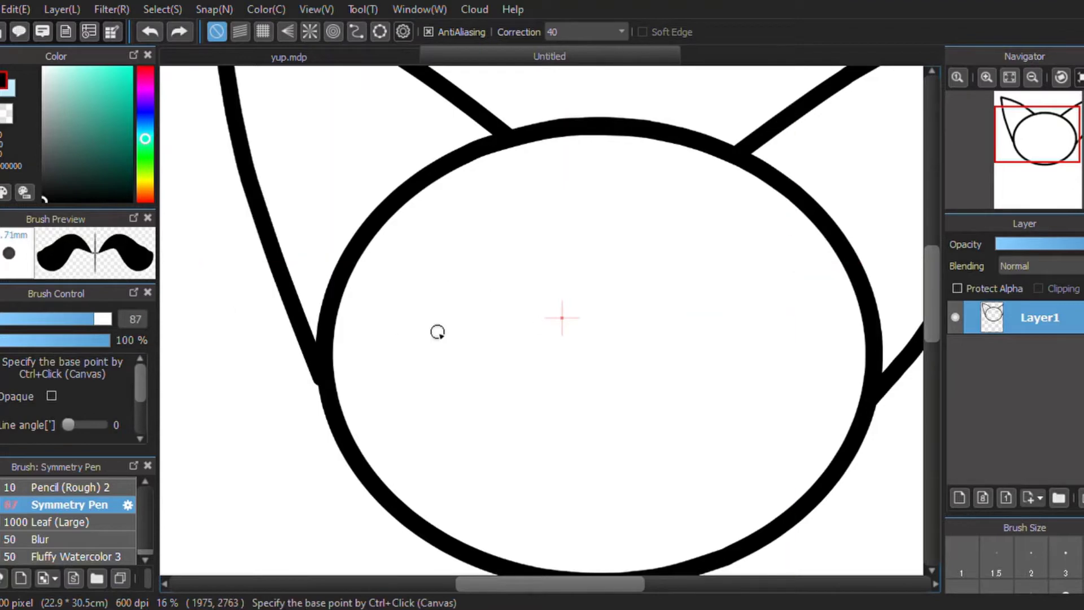
# Draw a mirrored pair of drooping, sad-looking eye outlines on the face
pyautogui.moveTo(598, 241)
pyautogui.mouseDown()
pyautogui.moveTo(650, 270)
pyautogui.moveTo(792, 291)
pyautogui.mouseUp()
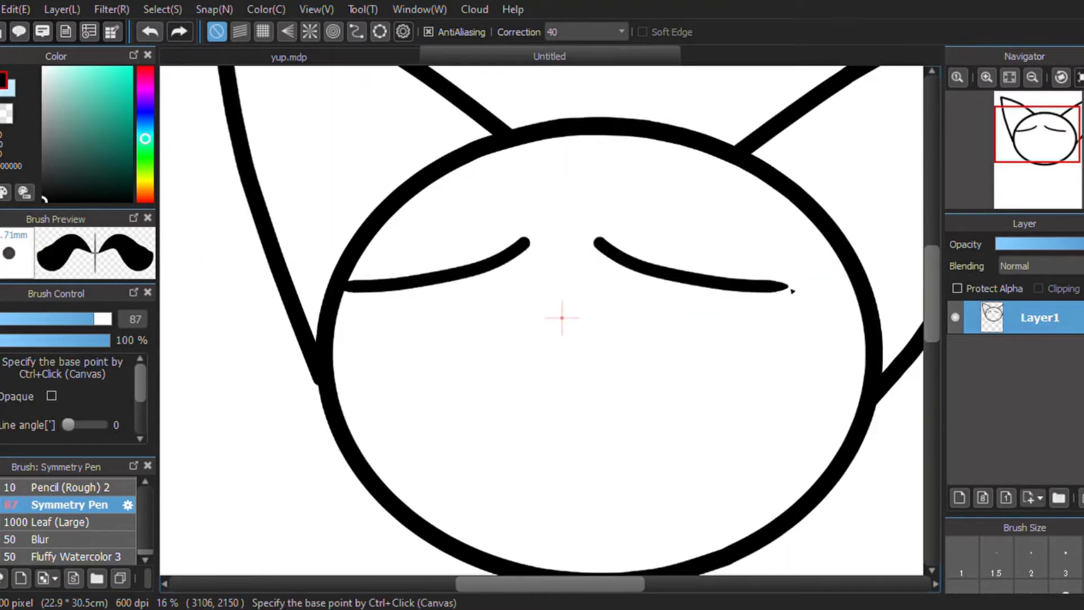
pyautogui.moveTo(599, 244)
pyautogui.mouseDown()
pyautogui.moveTo(604, 368)
pyautogui.moveTo(676, 412)
pyautogui.moveTo(751, 397)
pyautogui.moveTo(787, 284)
pyautogui.moveTo(767, 292)
pyautogui.moveTo(786, 290)
pyautogui.moveTo(767, 383)
pyautogui.moveTo(698, 409)
pyautogui.moveTo(642, 402)
pyautogui.moveTo(602, 342)
pyautogui.moveTo(605, 250)
pyautogui.mouseUp()
pyautogui.hotkey('ctrl', 'z')
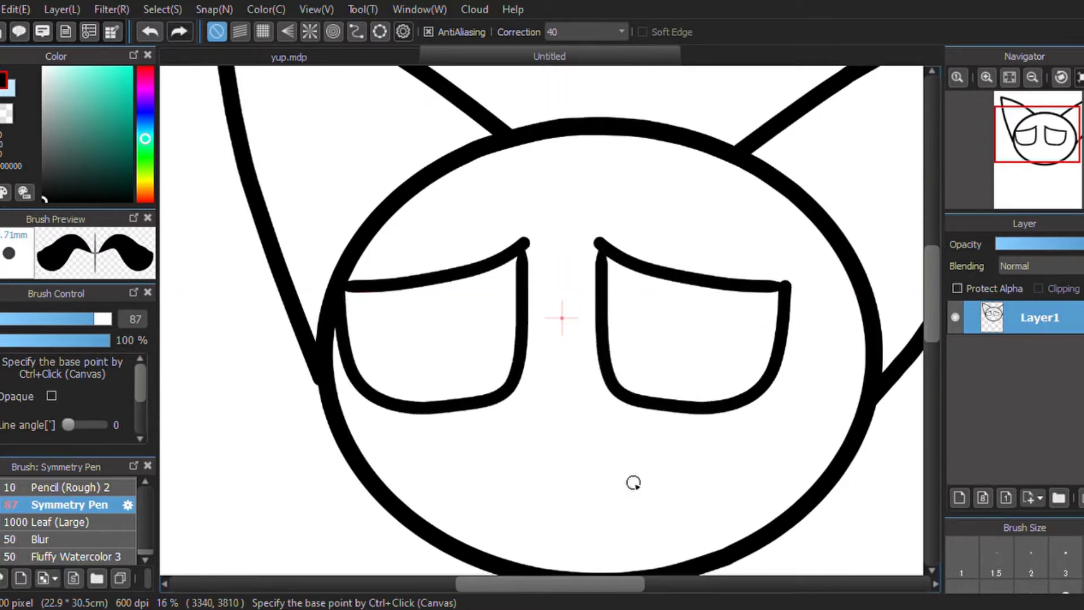
# Draw the curved irises and their upper highlights in both eyes with the Pencil at size 49
pyautogui.scroll(10, 123, 507)
pyautogui.click(56, 486)
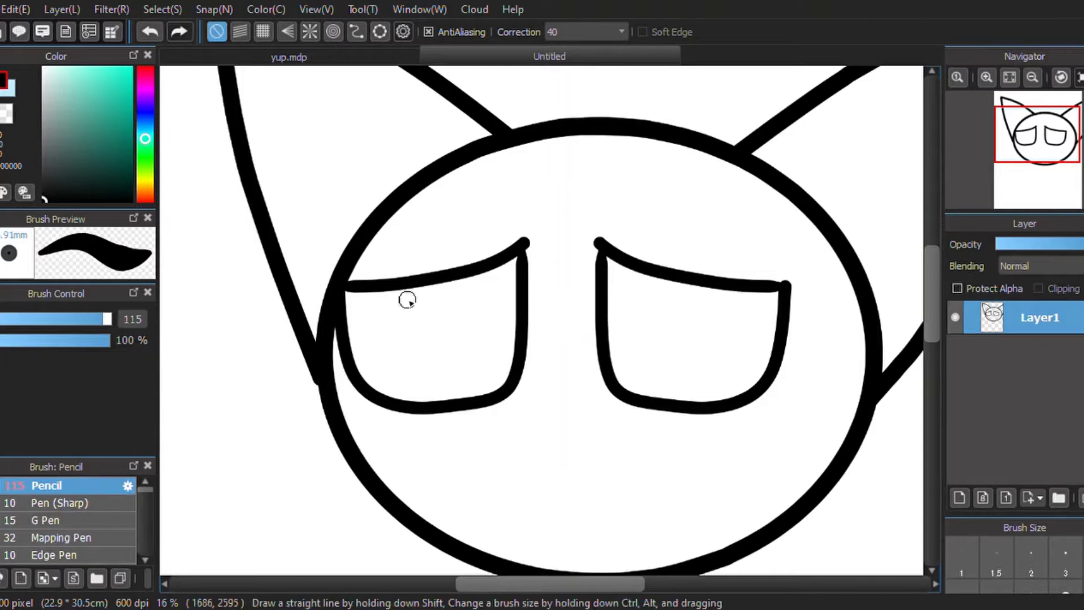
pyautogui.moveTo(442, 284)
pyautogui.mouseDown()
pyautogui.moveTo(423, 357)
pyautogui.moveTo(427, 410)
pyautogui.mouseUp()
pyautogui.hotkey('ctrl', 'z')
pyautogui.moveTo(75, 319); pyautogui.dragTo(82, 318)
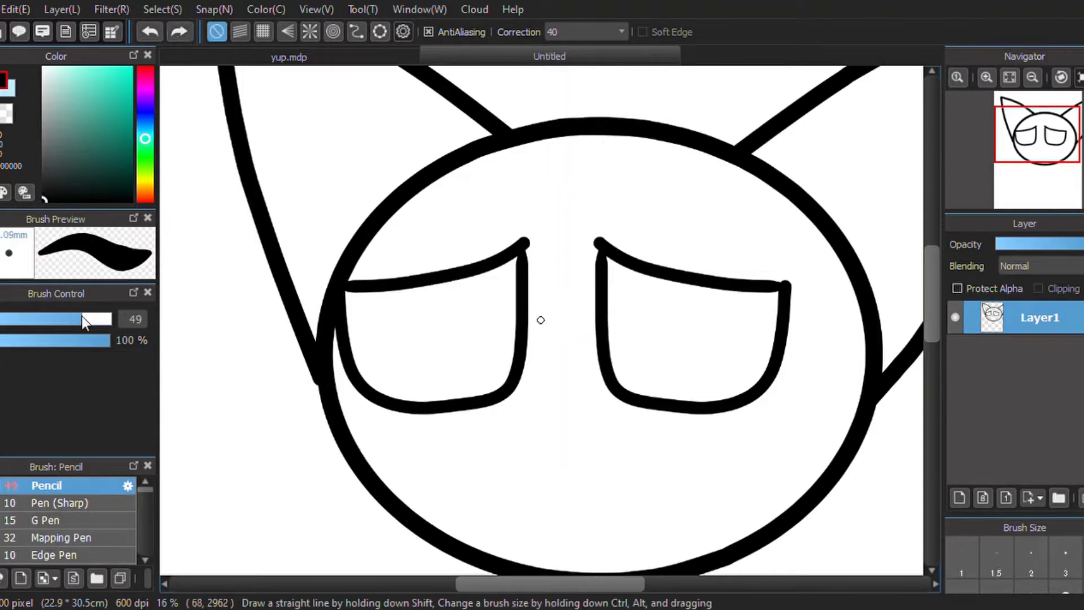
pyautogui.moveTo(445, 282)
pyautogui.mouseDown()
pyautogui.moveTo(422, 326)
pyautogui.moveTo(429, 401)
pyautogui.mouseUp()
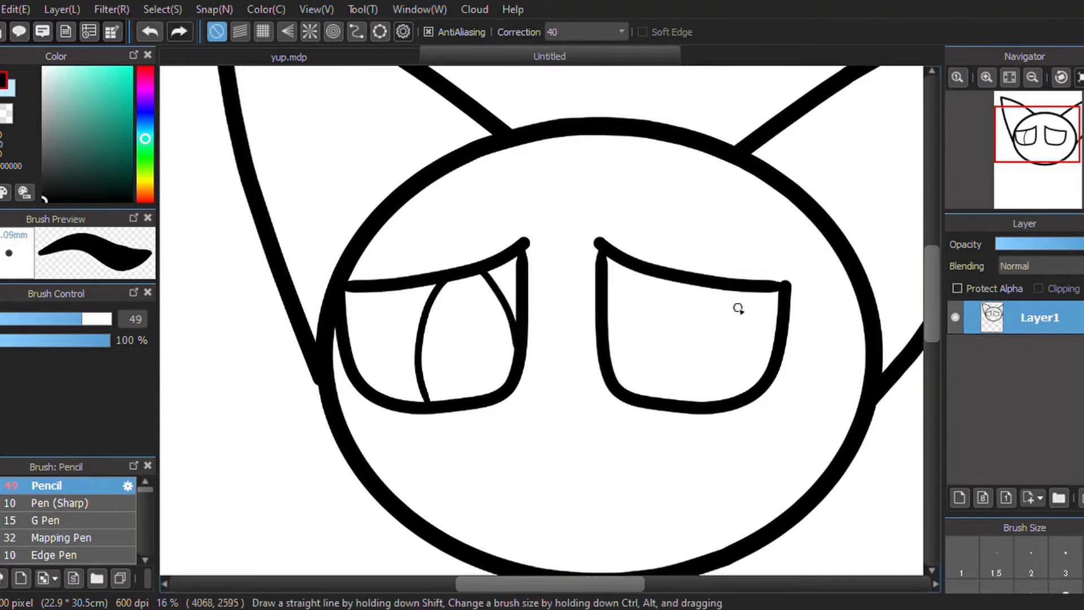
pyautogui.moveTo(677, 281); pyautogui.dragTo(701, 356)
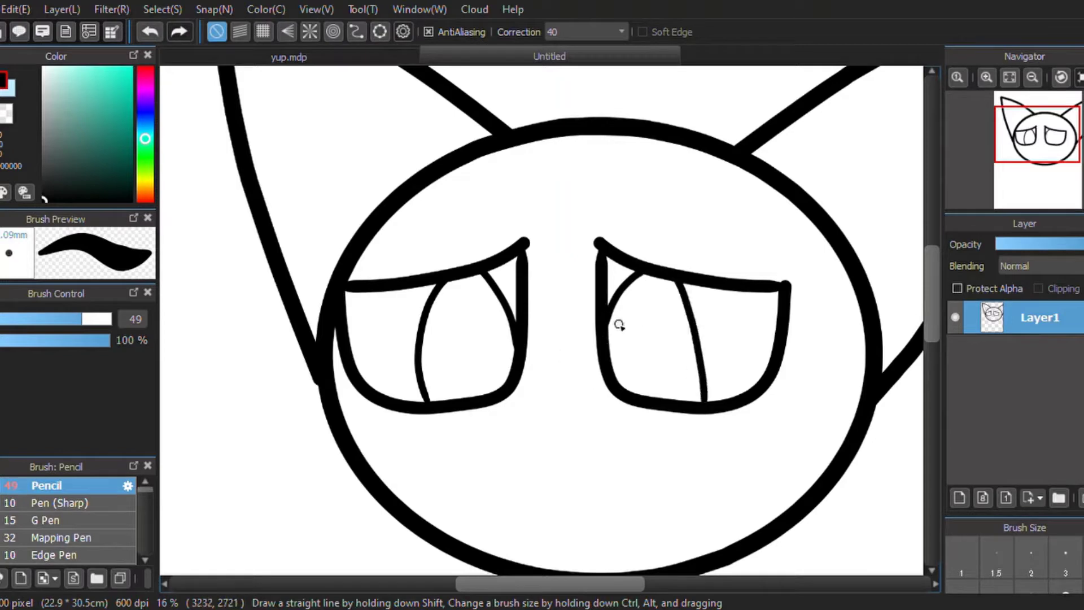
pyautogui.moveTo(612, 312); pyautogui.dragTo(675, 295)
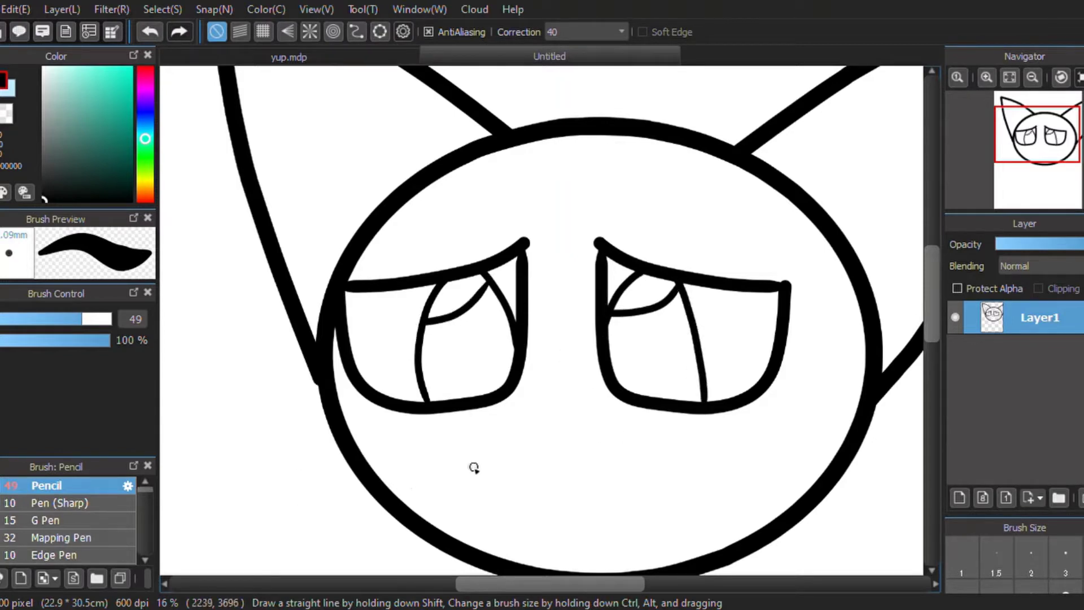
# Draw a wide open mouth below the eyes with the Pencil at size 96, including its horizontal teeth line and two tooth dividers
pyautogui.moveTo(83, 320); pyautogui.dragTo(96, 319)
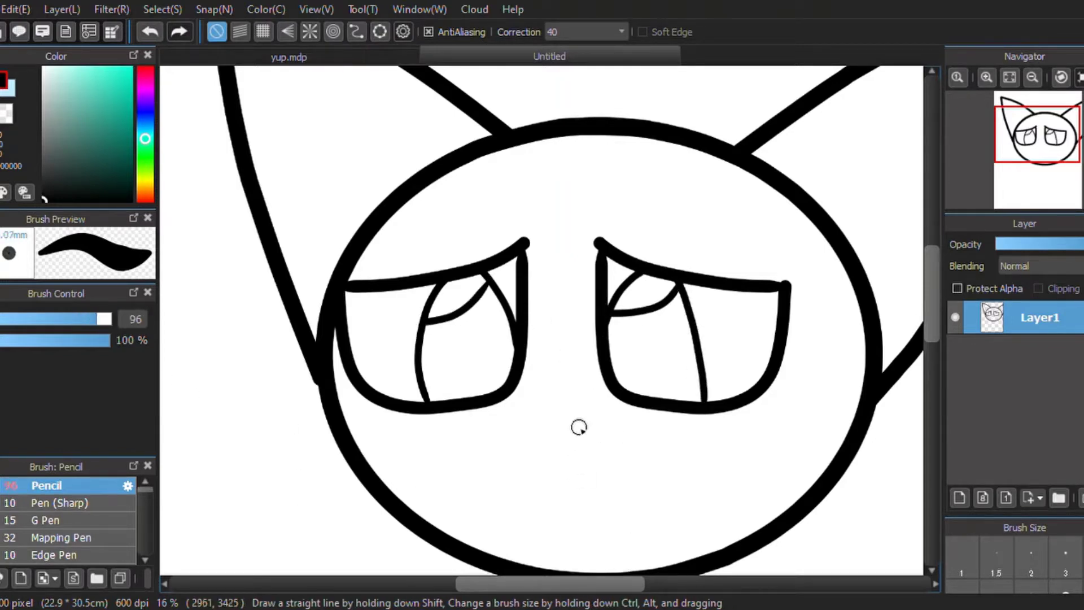
pyautogui.moveTo(561, 428)
pyautogui.mouseDown()
pyautogui.moveTo(669, 431)
pyautogui.moveTo(726, 456)
pyautogui.moveTo(726, 535)
pyautogui.moveTo(592, 554)
pyautogui.moveTo(537, 548)
pyautogui.moveTo(470, 482)
pyautogui.moveTo(585, 424)
pyautogui.mouseUp()
pyautogui.hotkey('ctrl', 'z')
pyautogui.moveTo(500, 532)
pyautogui.mouseDown()
pyautogui.moveTo(599, 435)
pyautogui.moveTo(663, 440)
pyautogui.moveTo(734, 473)
pyautogui.moveTo(733, 517)
pyautogui.moveTo(662, 538)
pyautogui.moveTo(489, 530)
pyautogui.mouseUp()
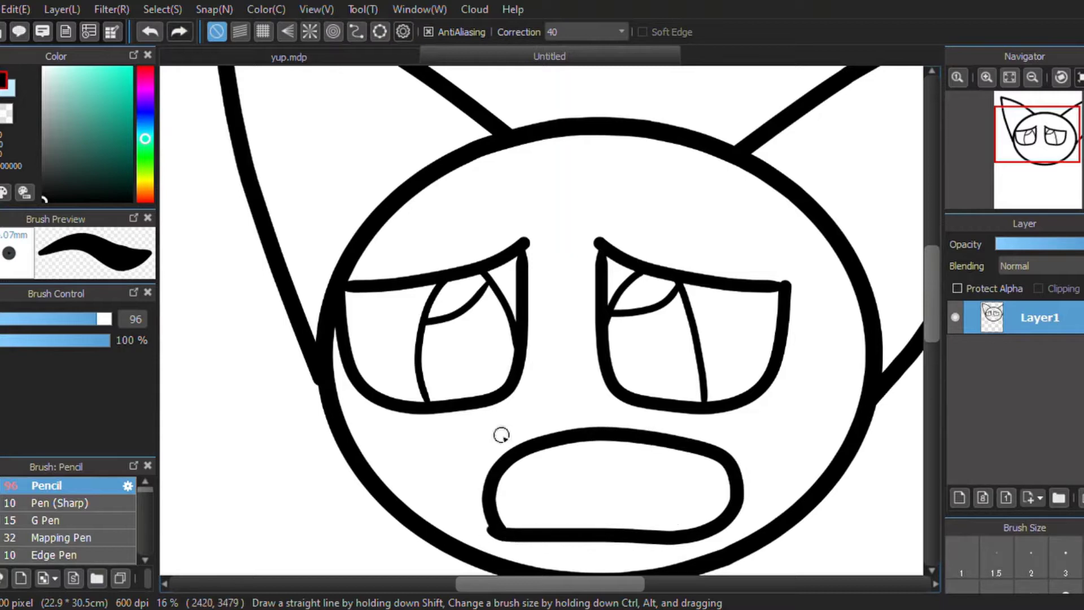
pyautogui.moveTo(493, 491); pyautogui.dragTo(743, 505)
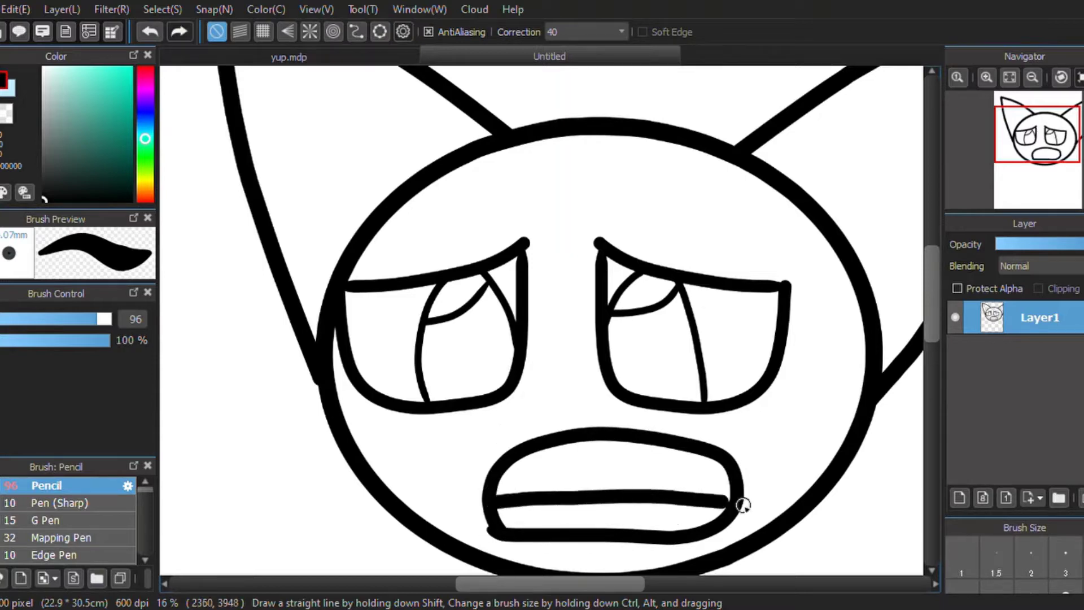
pyautogui.moveTo(642, 445); pyautogui.dragTo(643, 492)
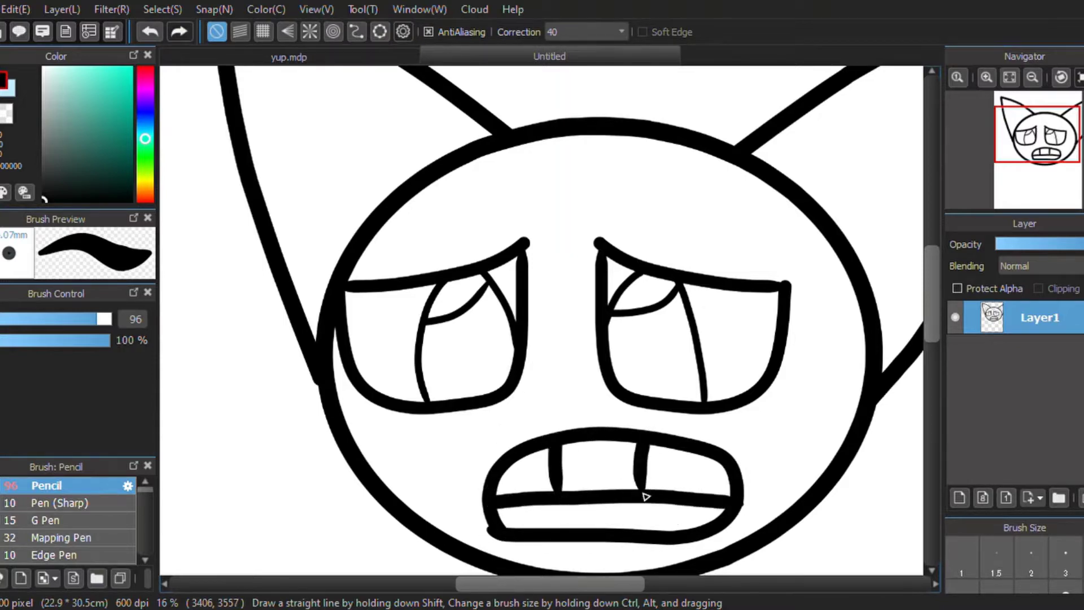
# Add a new layer above the face line art
pyautogui.moveTo(930, 298); pyautogui.dragTo(927, 290)
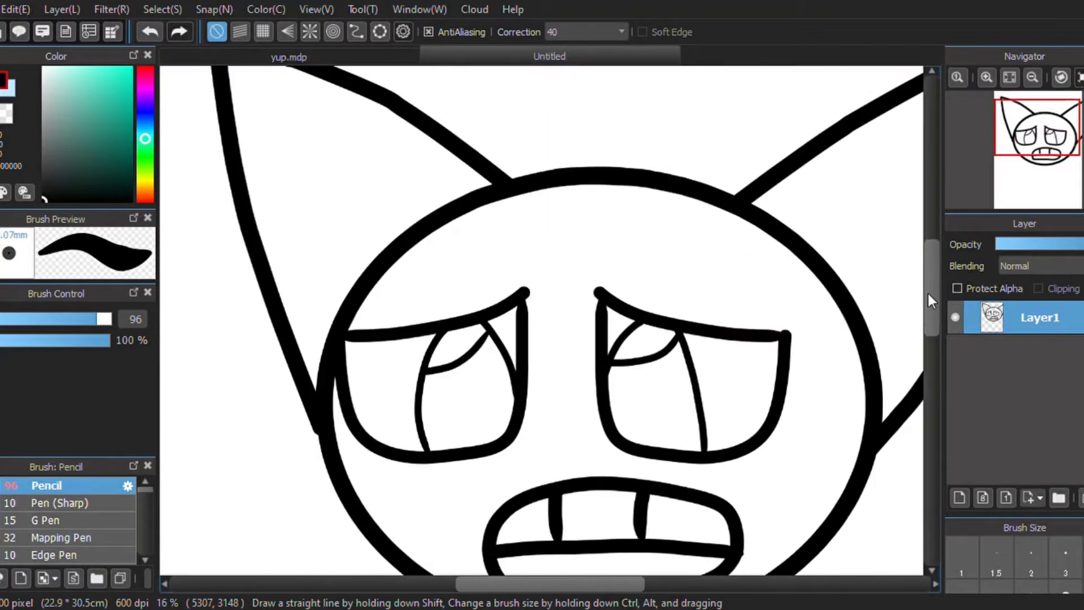
pyautogui.click(960, 497)
pyautogui.moveTo(495, 89)
pyautogui.mouseDown()
pyautogui.moveTo(484, 125)
pyautogui.moveTo(494, 176)
pyautogui.moveTo(545, 127)
pyautogui.moveTo(494, 88)
pyautogui.moveTo(499, 175)
pyautogui.mouseUp()
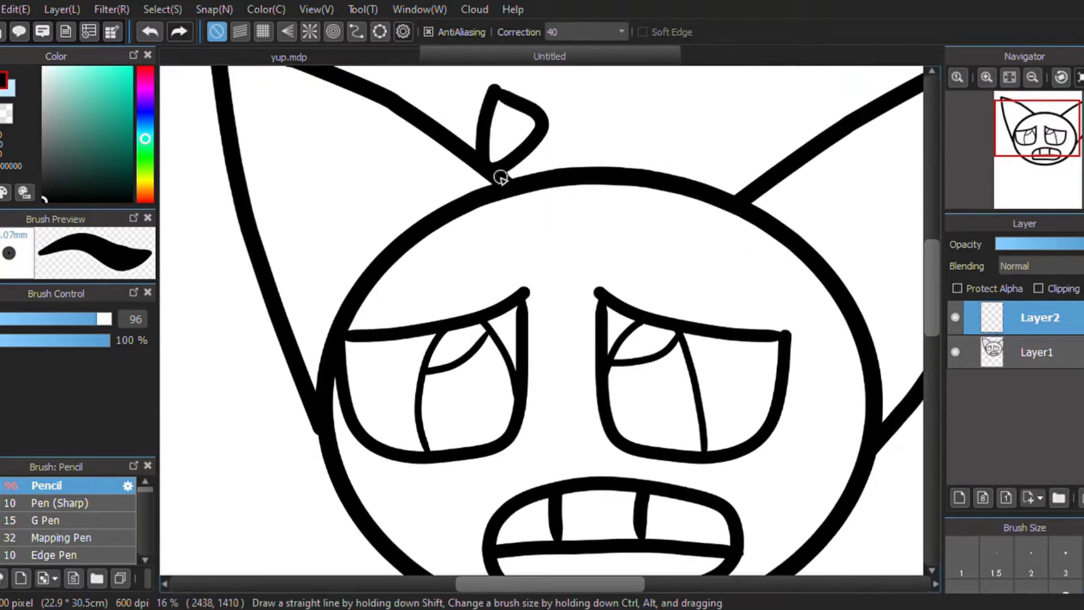
pyautogui.hotkey('ctrl', 'z')
pyautogui.hotkey('ctrl', 'z')
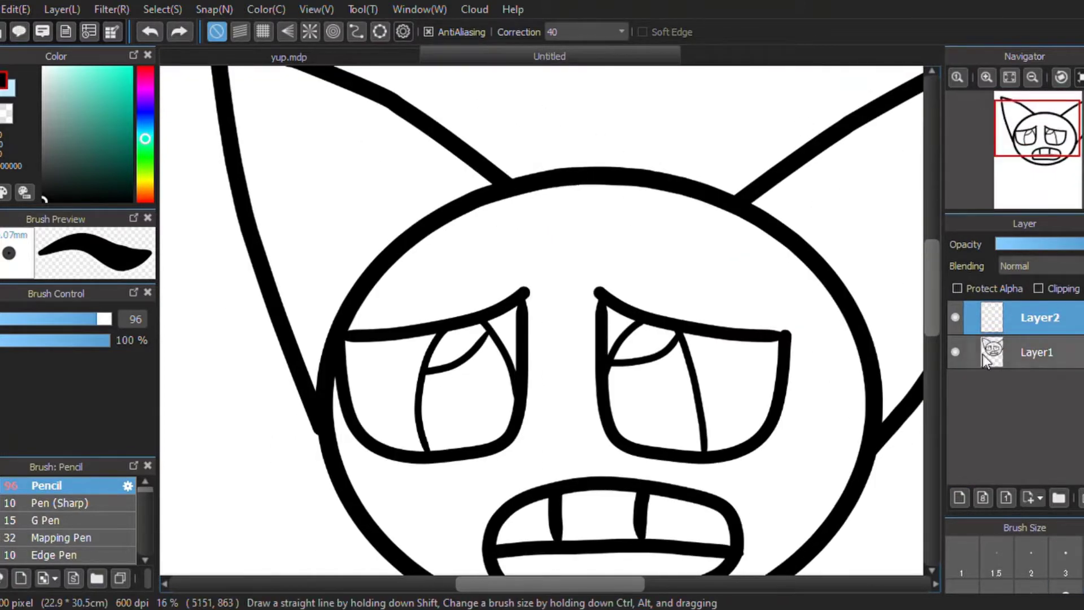
# Draw a pointed, banded horn beside the left ear on the new layer with the Pencil at size 67
pyautogui.click(91, 331)
pyautogui.moveTo(480, 101)
pyautogui.mouseDown()
pyautogui.moveTo(476, 172)
pyautogui.moveTo(512, 124)
pyautogui.mouseUp()
pyautogui.hotkey('ctrl', 'z')
pyautogui.click(488, 113)
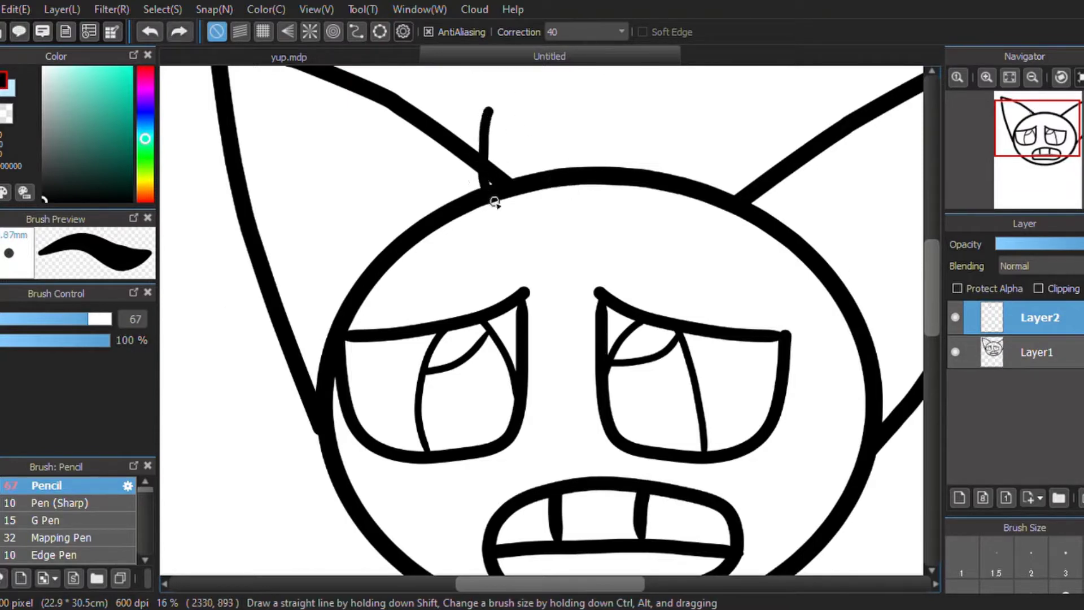
pyautogui.moveTo(495, 203)
pyautogui.mouseDown()
pyautogui.moveTo(498, 232)
pyautogui.moveTo(528, 276)
pyautogui.moveTo(598, 251)
pyautogui.mouseUp()
pyautogui.hotkey('ctrl', 'z')
pyautogui.moveTo(487, 101)
pyautogui.mouseDown()
pyautogui.moveTo(520, 261)
pyautogui.moveTo(565, 159)
pyautogui.moveTo(513, 242)
pyautogui.moveTo(481, 185)
pyautogui.moveTo(516, 175)
pyautogui.moveTo(577, 189)
pyautogui.mouseUp()
# Erase the head and ear lines on Layer1 that run through the horn, and return to the Pencil
pyautogui.click(1039, 352)
pyautogui.press('e')
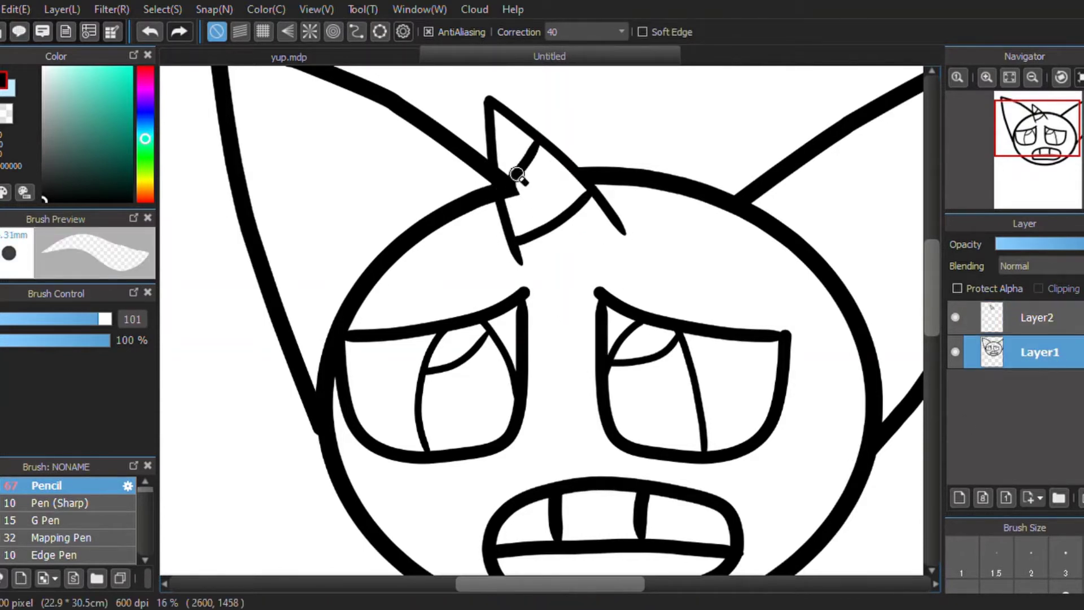
pyautogui.press('e')
# Draw a curved line from the top of the head, beside the horn, up past the canvas edge with the Pencil at size 93
pyautogui.scroll(3, 937, 296)
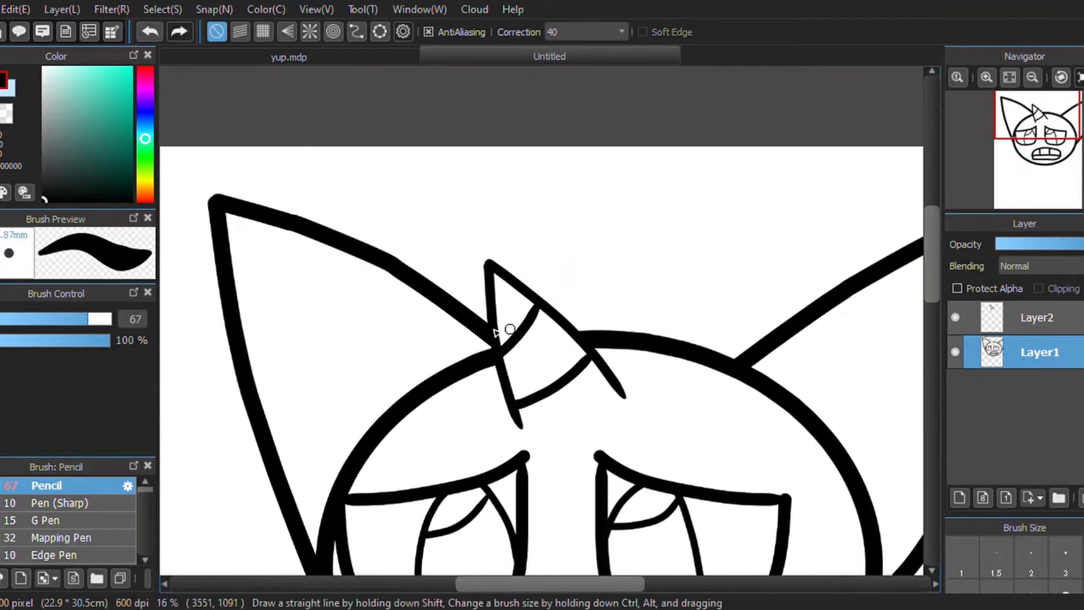
pyautogui.moveTo(661, 342)
pyautogui.mouseDown()
pyautogui.moveTo(647, 185)
pyautogui.moveTo(628, 135)
pyautogui.moveTo(648, 211)
pyautogui.moveTo(643, 113)
pyautogui.moveTo(634, 182)
pyautogui.moveTo(626, 138)
pyautogui.mouseUp()
pyautogui.hotkey('ctrl', 'z')
pyautogui.hotkey('ctrl', 'z')
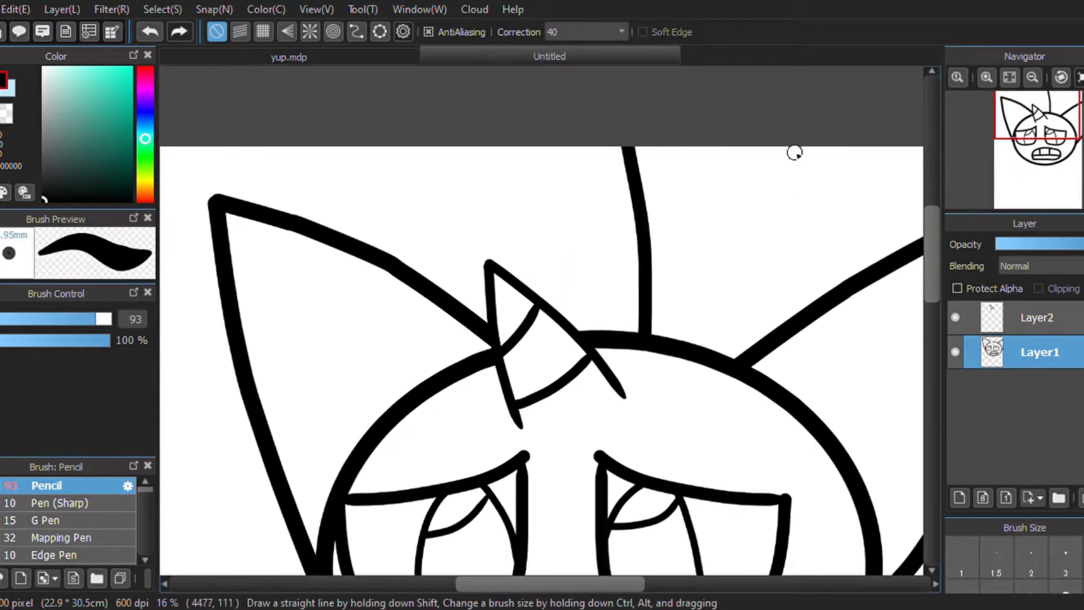
pyautogui.moveTo(791, 148); pyautogui.dragTo(825, 307)
pyautogui.moveTo(530, 113)
pyautogui.mouseDown()
pyautogui.moveTo(584, 312)
pyautogui.moveTo(581, 356)
pyautogui.mouseUp()
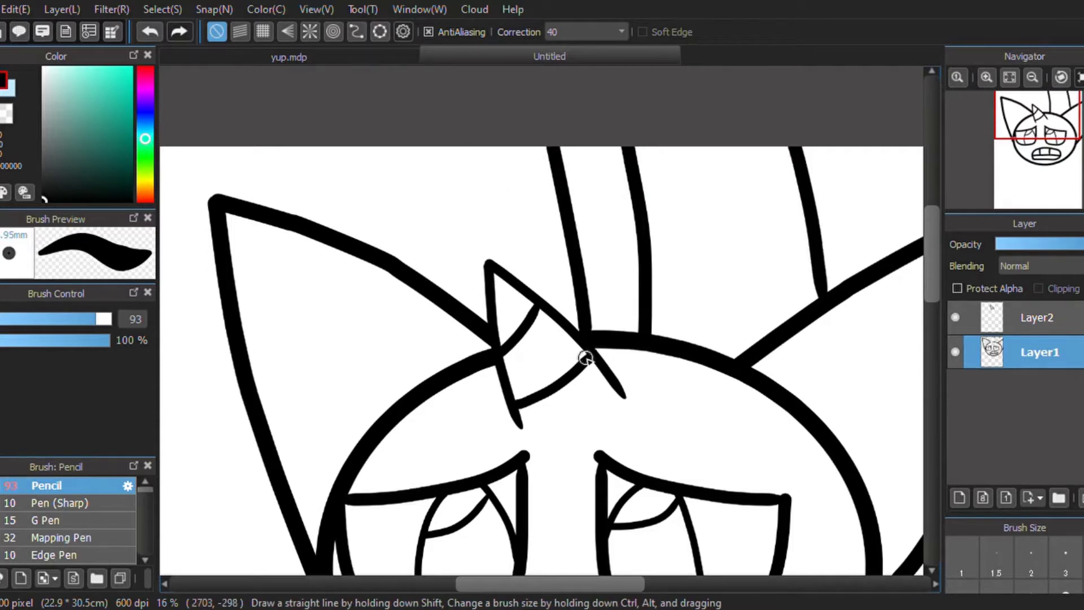
pyautogui.hotkey('ctrl', 'z')
pyautogui.moveTo(537, 111); pyautogui.dragTo(592, 336)
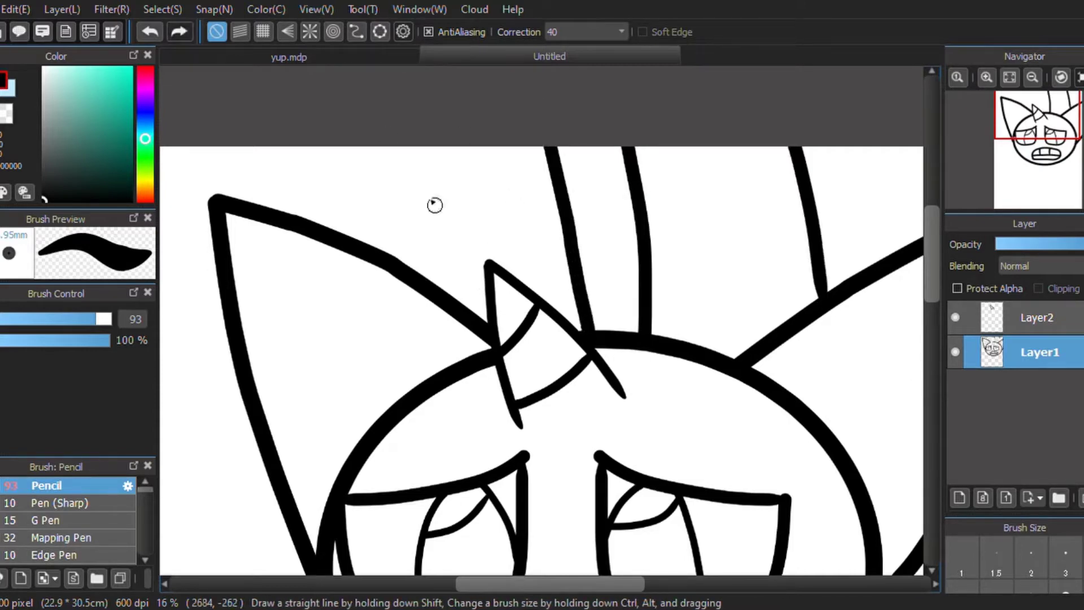
pyautogui.moveTo(393, 129); pyautogui.dragTo(456, 297)
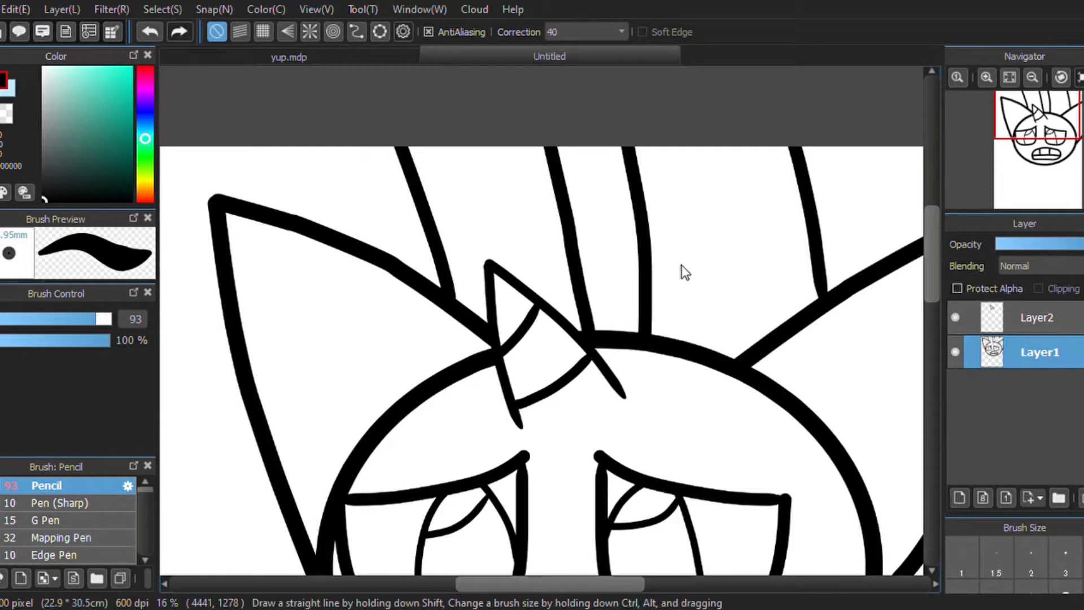
pyautogui.hotkey('ctrl', 'z')
pyautogui.hotkey('ctrl', 'z')
pyautogui.hotkey('ctrl', 'z')
# Draw three more thick curved lines above the head, one starting at the right ear's base and two beside the horn
pyautogui.moveTo(779, 136); pyautogui.dragTo(809, 305)
pyautogui.hotkey('ctrl', 'z')
pyautogui.moveTo(733, 118); pyautogui.dragTo(749, 370)
pyautogui.moveTo(535, 114); pyautogui.dragTo(584, 339)
pyautogui.moveTo(418, 127)
pyautogui.mouseDown()
pyautogui.moveTo(458, 237)
pyautogui.moveTo(479, 321)
pyautogui.mouseUp()
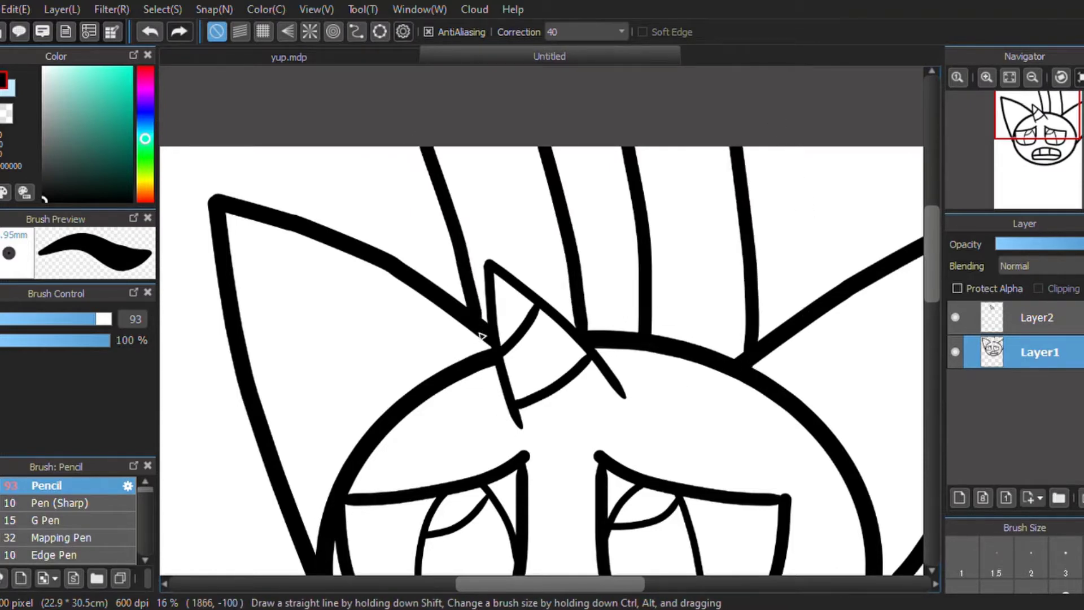
# Trace a thin line just inside the rightmost thick line above the head along a curve snap, with the Pencil at size 47
pyautogui.moveTo(934, 266)
pyautogui.mouseDown()
pyautogui.moveTo(940, 418)
pyautogui.moveTo(906, 225)
pyautogui.moveTo(903, 281)
pyautogui.mouseUp()
pyautogui.click(79, 320)
pyautogui.moveTo(710, 78)
pyautogui.mouseDown()
pyautogui.moveTo(731, 305)
pyautogui.moveTo(711, 82)
pyautogui.mouseUp()
pyautogui.hotkey('ctrl', 'z')
pyautogui.click(357, 32)
pyautogui.click(709, 74)
pyautogui.click(723, 203)
pyautogui.doubleClick(725, 306)
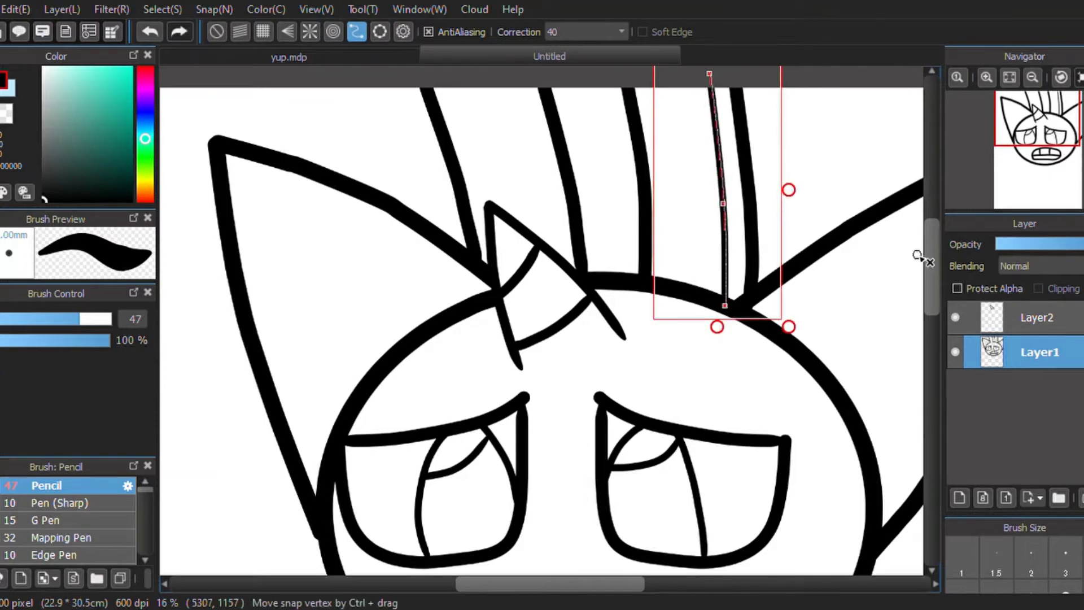
# Trace a thin line beside each of the other three thick lines above the head along the repositioned curve snap, and turn snapping off
pyautogui.moveTo(929, 258); pyautogui.dragTo(929, 238)
pyautogui.moveTo(763, 158); pyautogui.dragTo(703, 141)
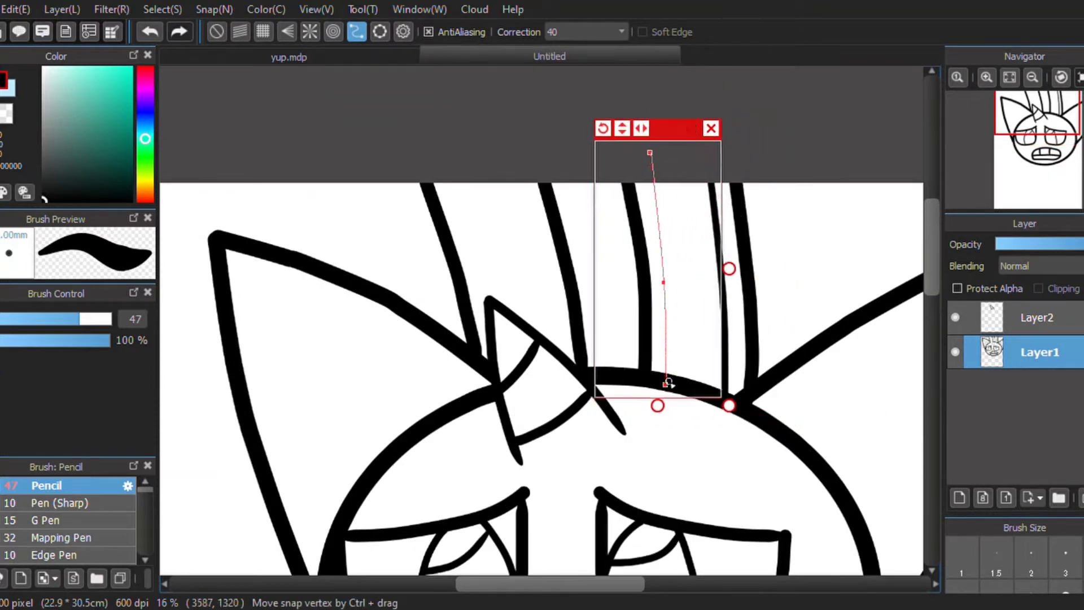
pyautogui.moveTo(667, 387)
pyautogui.mouseDown()
pyautogui.moveTo(653, 150)
pyautogui.moveTo(564, 134)
pyautogui.mouseUp()
pyautogui.moveTo(481, 130); pyautogui.dragTo(459, 131)
pyautogui.moveTo(606, 405); pyautogui.dragTo(606, 392)
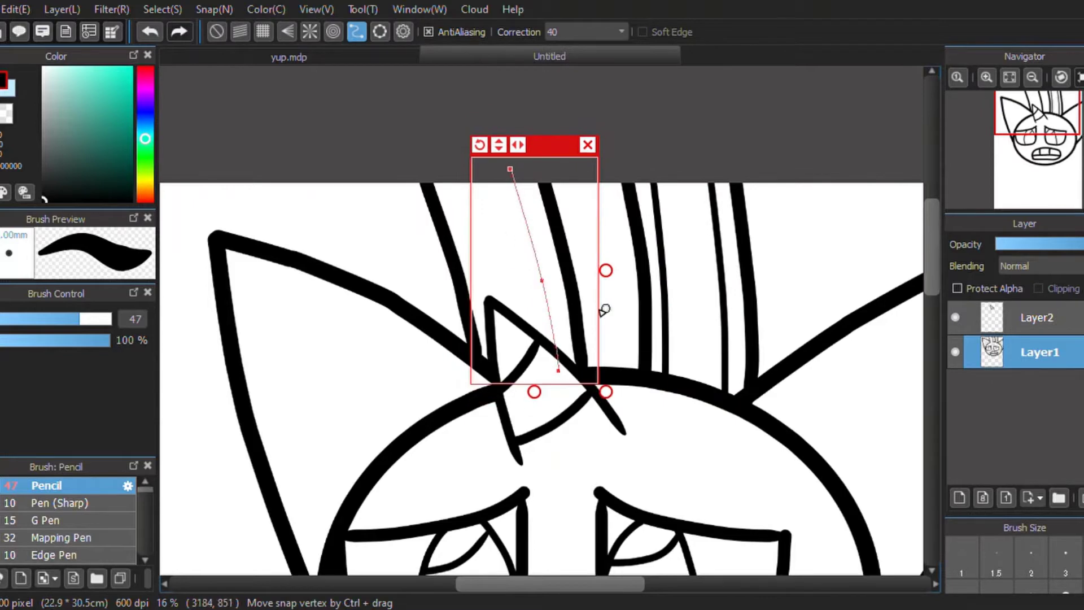
pyautogui.moveTo(511, 173); pyautogui.dragTo(549, 295)
pyautogui.moveTo(559, 145); pyautogui.dragTo(498, 152)
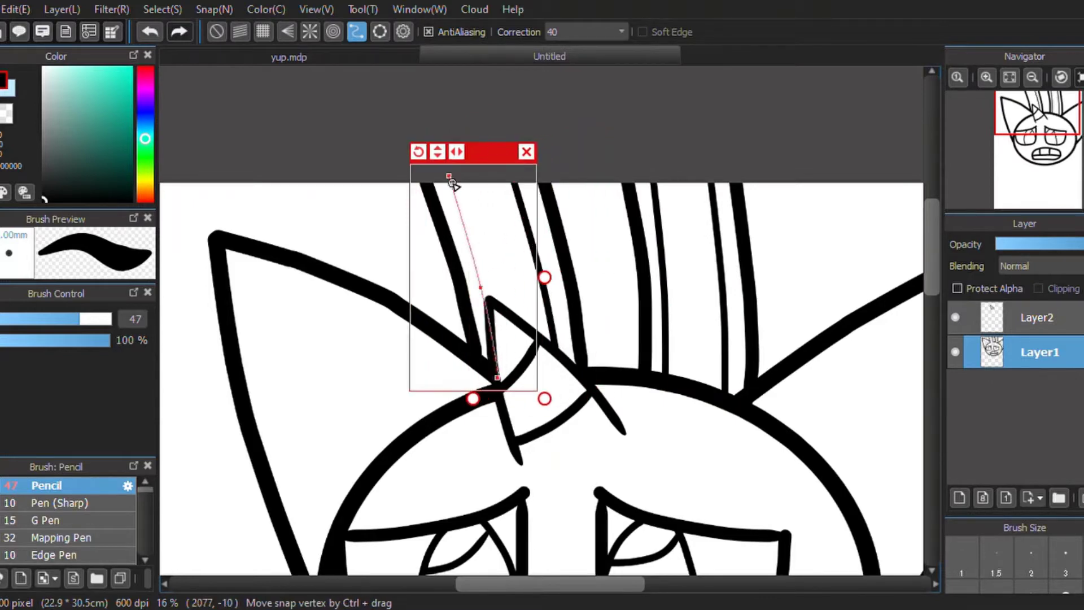
pyautogui.moveTo(449, 178); pyautogui.dragTo(494, 350)
pyautogui.click(216, 31)
# Touch up the inner corners of both eyes with the Pencil at size 47 so the eyelid and side lines join cleanly
pyautogui.moveTo(931, 248); pyautogui.dragTo(946, 331)
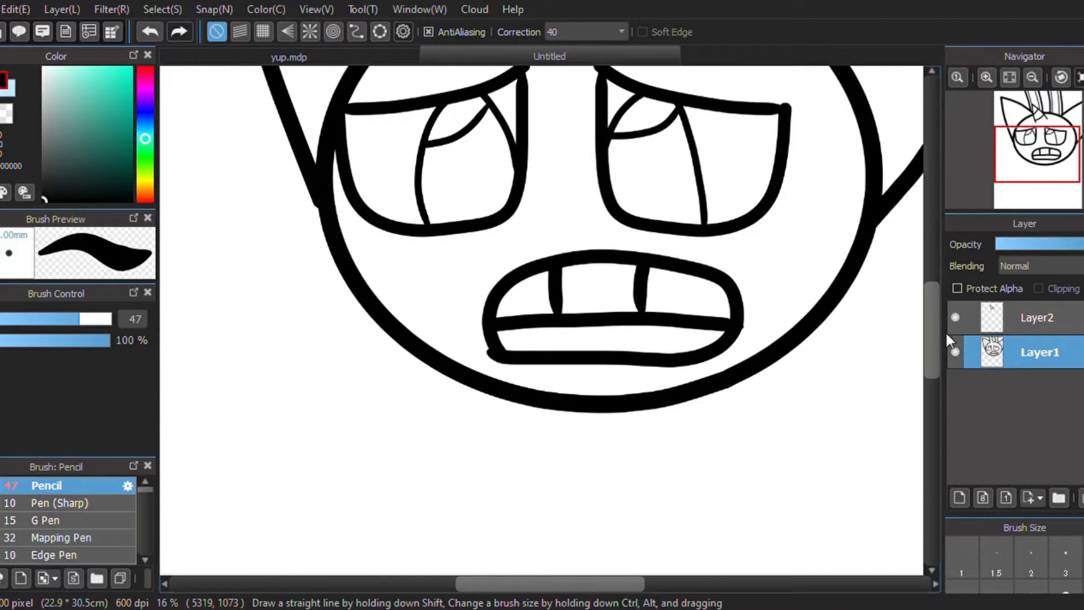
pyautogui.click(987, 78)
pyautogui.click(988, 78)
pyautogui.moveTo(932, 331); pyautogui.dragTo(932, 273)
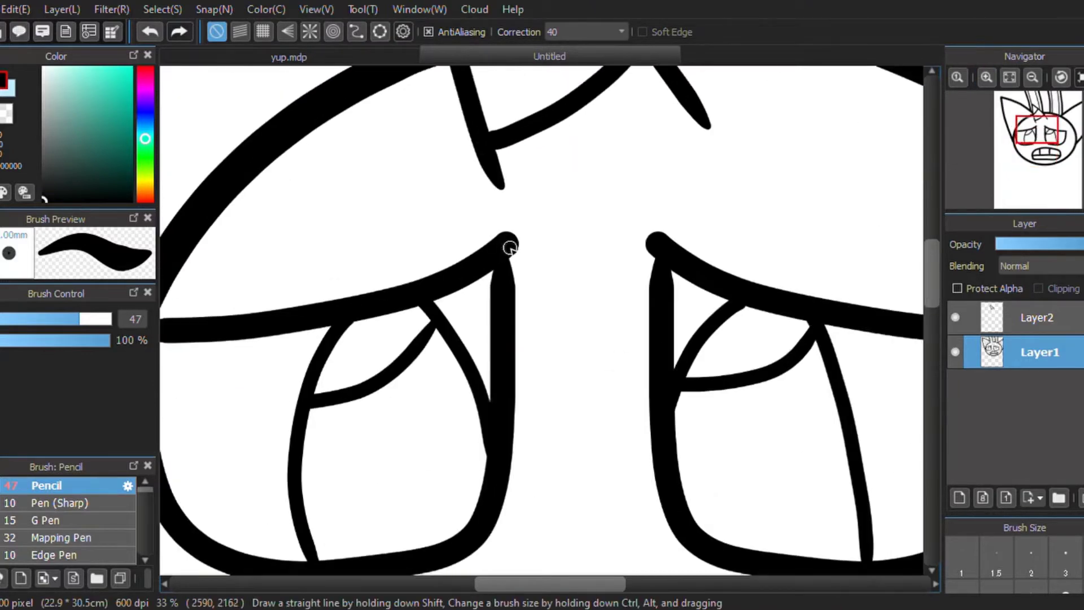
pyautogui.hotkey('ctrl', 'z')
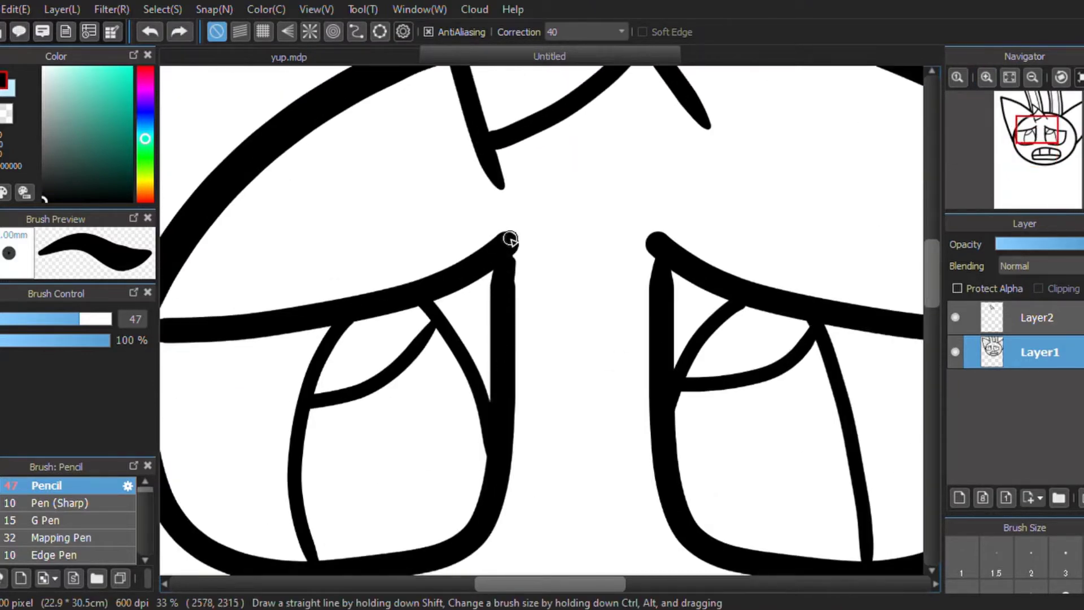
pyautogui.moveTo(508, 335); pyautogui.dragTo(505, 324)
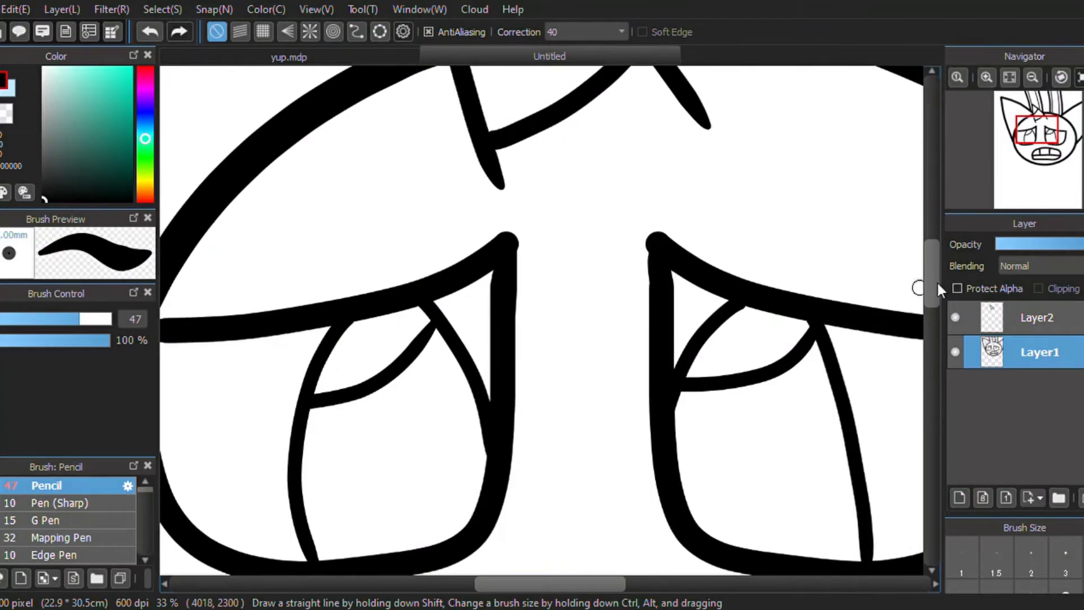
# Draw two body lines down from the underside of the head with the Pencil at size 121
pyautogui.moveTo(938, 284); pyautogui.dragTo(932, 394)
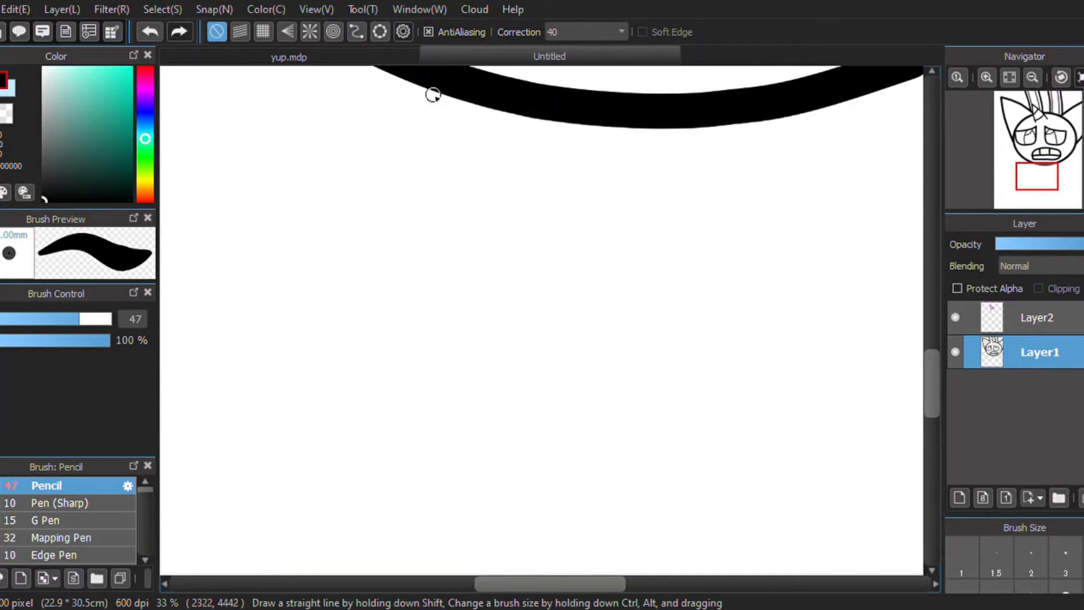
pyautogui.click(1034, 76)
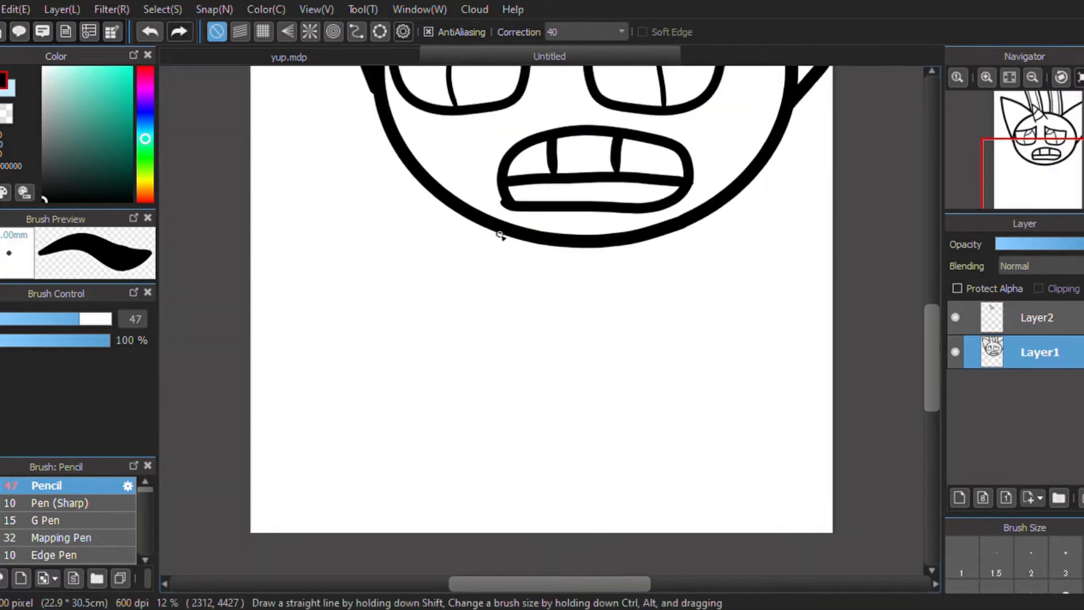
pyautogui.click(91, 319)
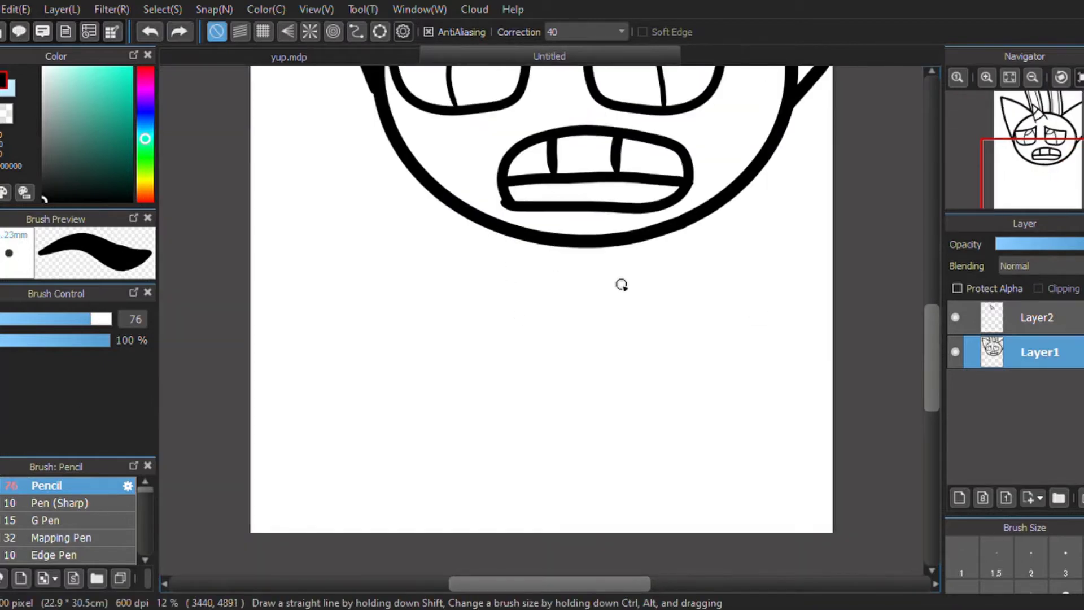
pyautogui.moveTo(509, 307); pyautogui.dragTo(499, 379)
pyautogui.hotkey('ctrl', 'z')
pyautogui.click(105, 319)
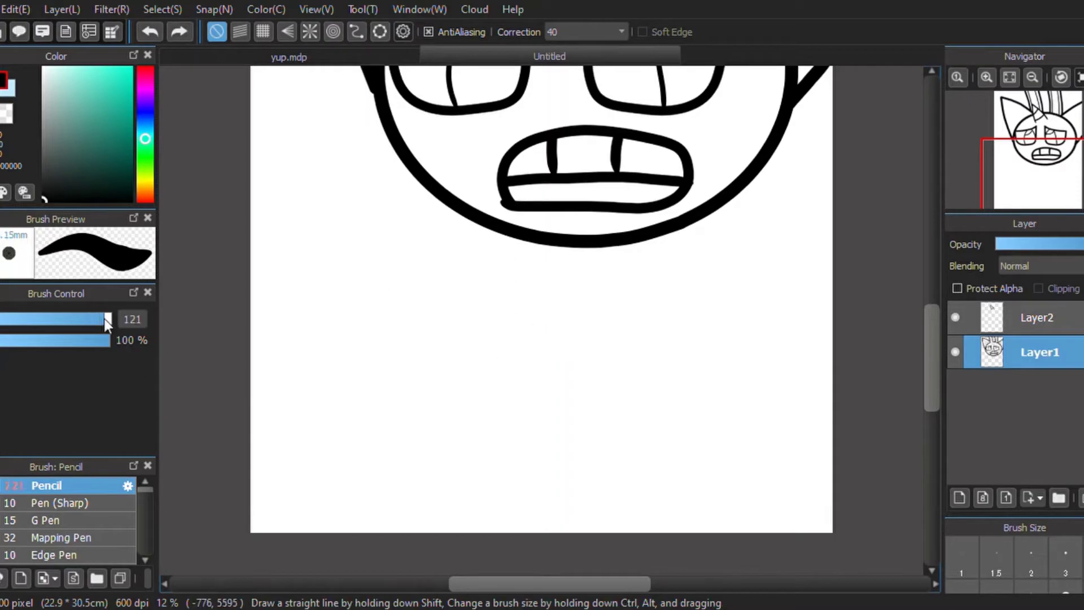
pyautogui.moveTo(501, 230)
pyautogui.mouseDown()
pyautogui.moveTo(502, 296)
pyautogui.moveTo(473, 384)
pyautogui.mouseUp()
pyautogui.moveTo(669, 237); pyautogui.dragTo(686, 387)
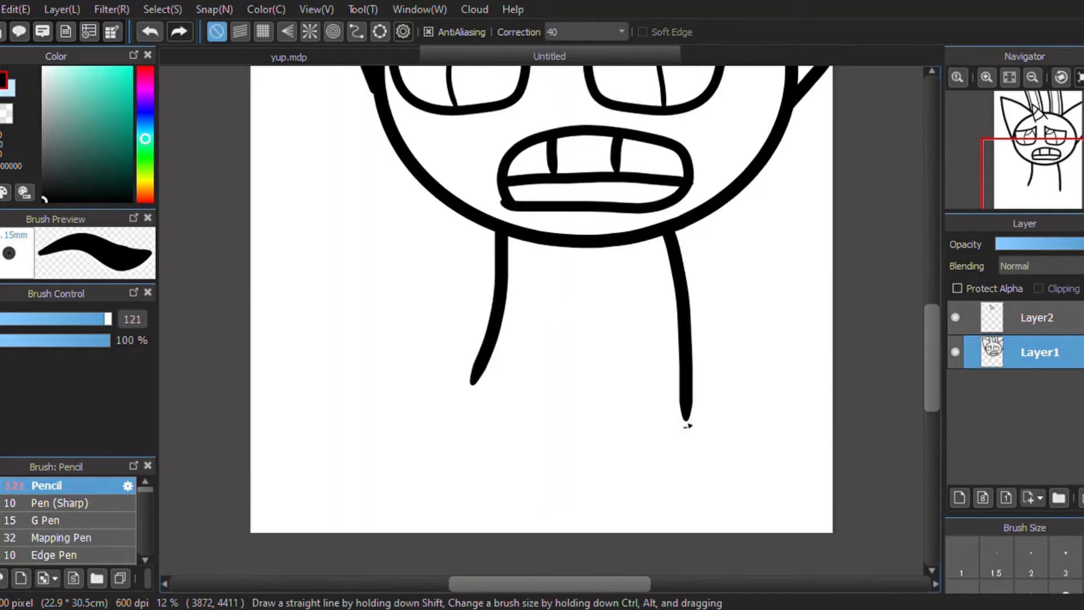
pyautogui.hotkey('ctrl', 'z')
pyautogui.moveTo(668, 231); pyautogui.dragTo(651, 407)
pyautogui.moveTo(669, 231); pyautogui.dragTo(777, 417)
pyautogui.moveTo(498, 233)
pyautogui.mouseDown()
pyautogui.moveTo(435, 315)
pyautogui.moveTo(374, 357)
pyautogui.mouseUp()
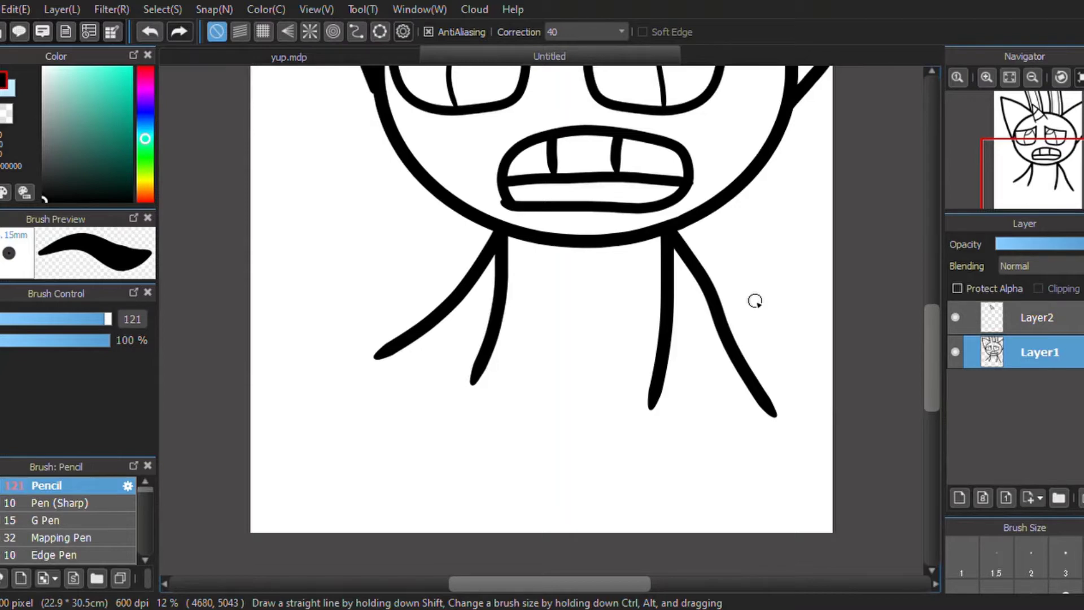
pyautogui.hotkey('ctrl', 'z')
pyautogui.hotkey('ctrl', 'z')
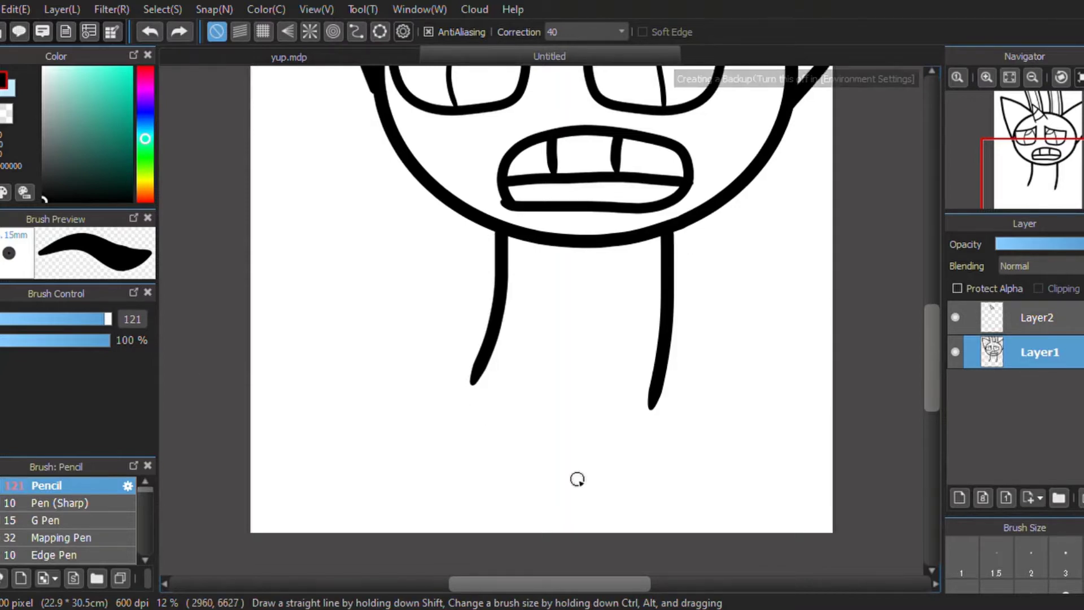
pyautogui.moveTo(409, 354)
pyautogui.mouseDown()
pyautogui.moveTo(358, 392)
pyautogui.moveTo(442, 469)
pyautogui.moveTo(609, 540)
pyautogui.mouseUp()
pyautogui.hotkey('ctrl', 'z')
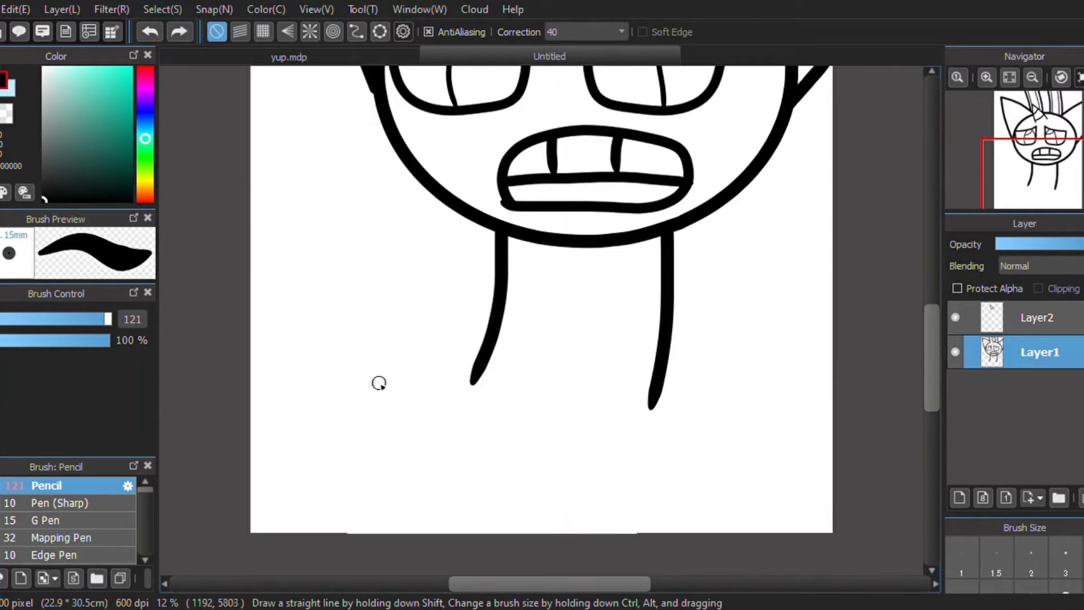
# Lay out a closed curve snap shaped as a slanted, rounded leg across the lower ends of the body lines
pyautogui.click(356, 32)
pyautogui.click(374, 32)
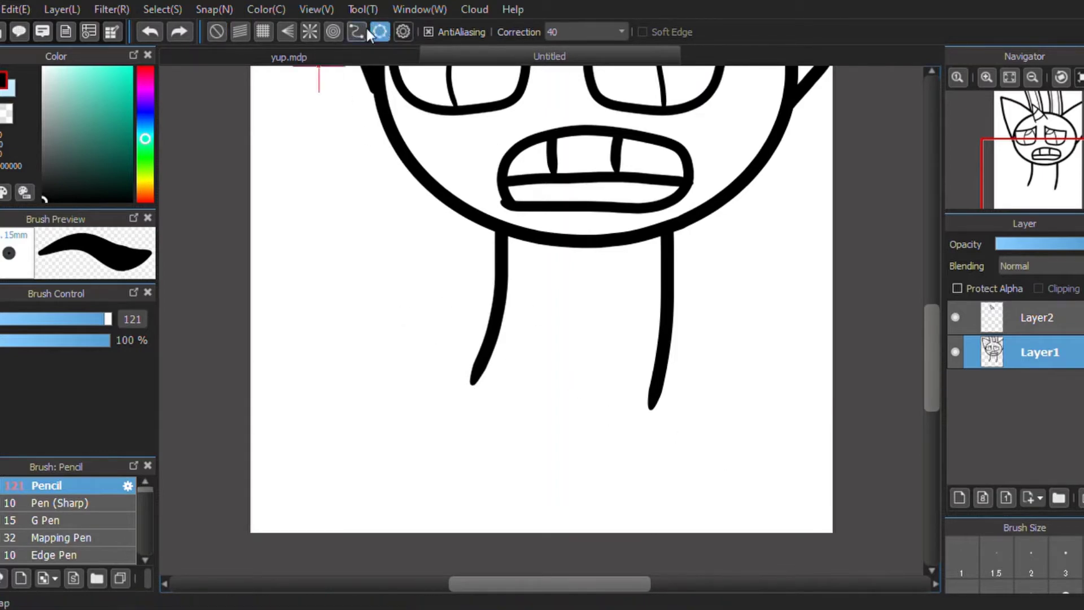
pyautogui.click(357, 32)
pyautogui.click(640, 452)
pyautogui.click(492, 400)
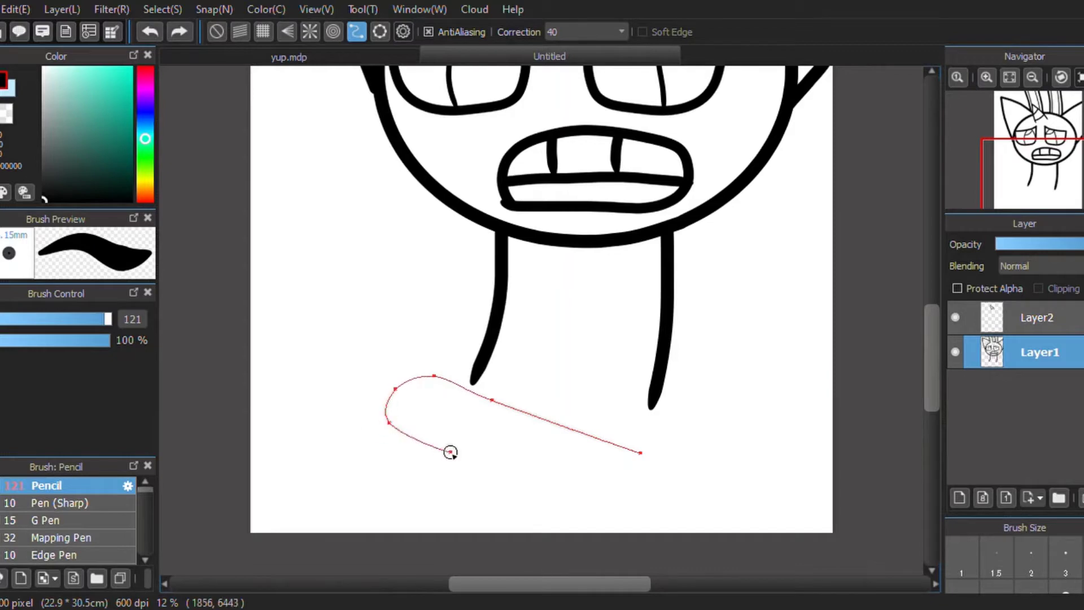
pyautogui.click(470, 452)
pyautogui.click(615, 500)
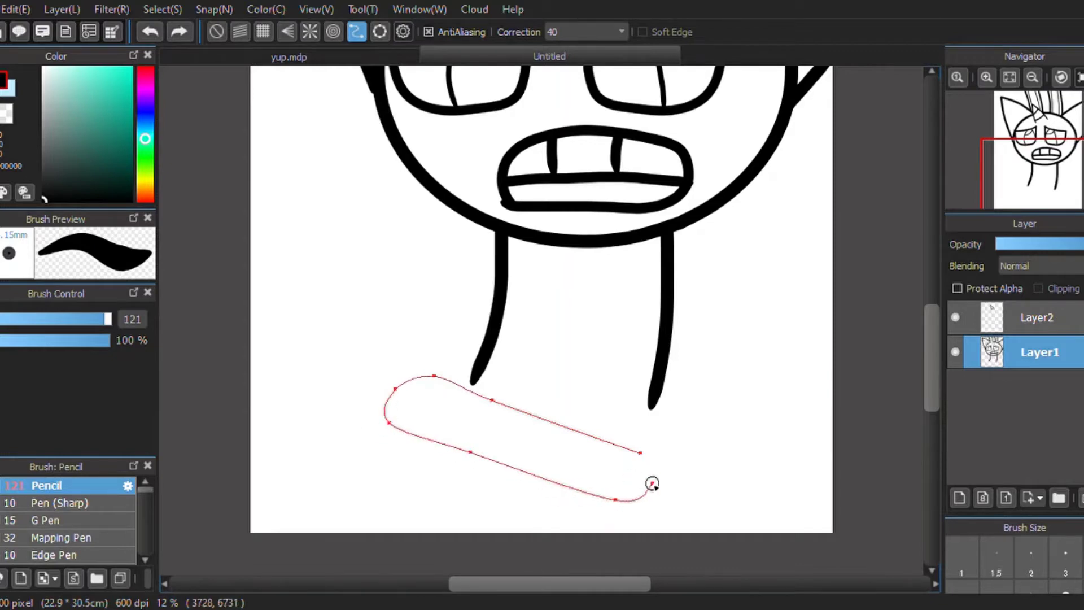
pyautogui.click(640, 453)
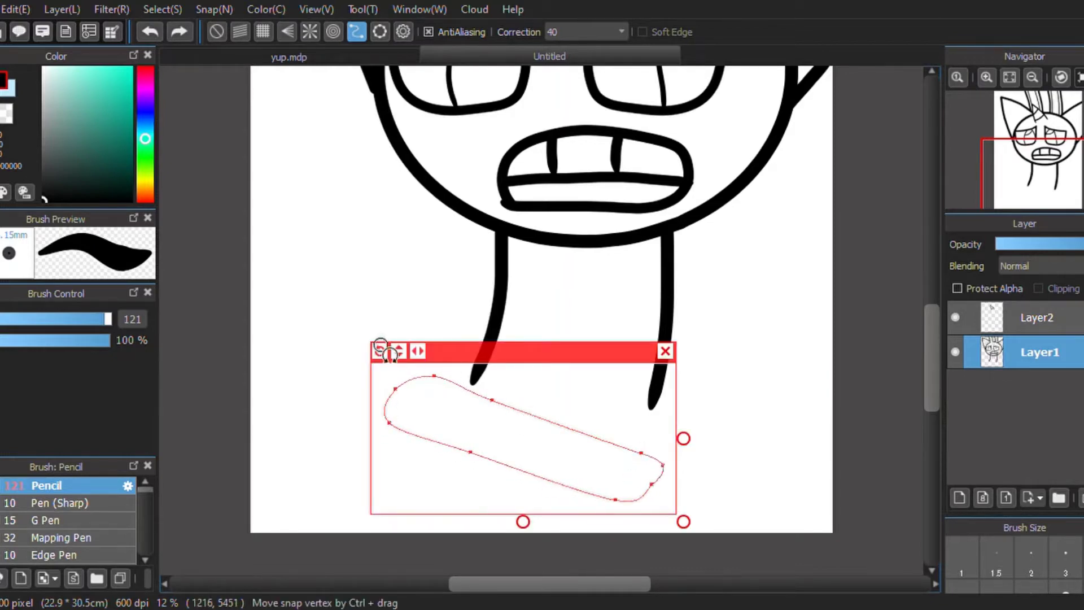
# Enlarge and reposition the leg-shaped curve snap, and trace its full outline on Layer1 with the Pencil at size 121
pyautogui.moveTo(523, 527); pyautogui.dragTo(523, 537)
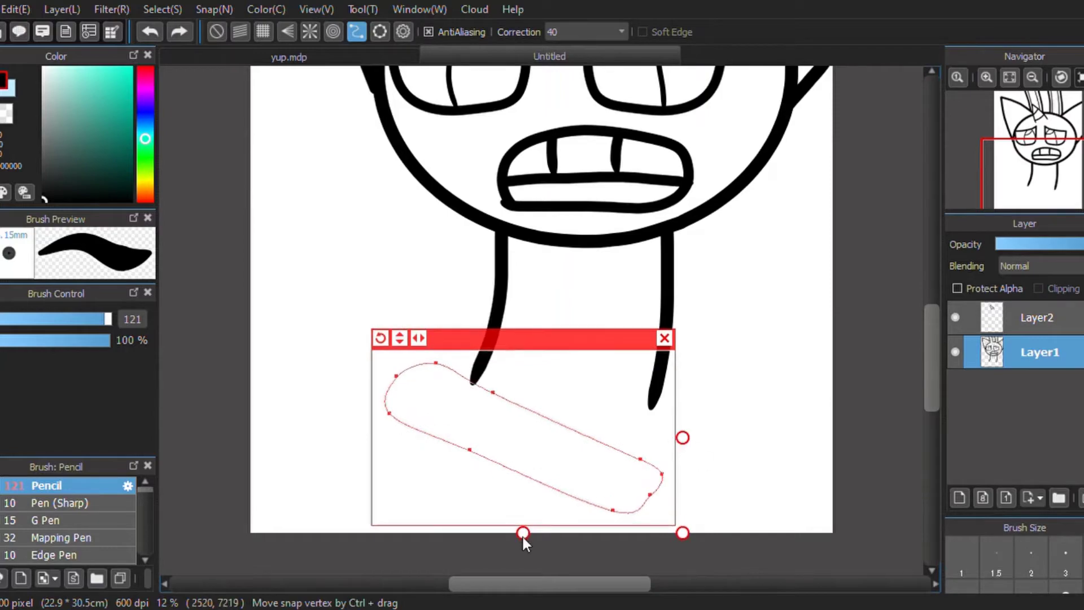
pyautogui.moveTo(377, 334); pyautogui.dragTo(357, 334)
pyautogui.moveTo(355, 356); pyautogui.dragTo(673, 460)
# Mirror the leg-shaped curve snap horizontally, and add a new layer placed below Layer1
pyautogui.click(403, 336)
pyautogui.click(960, 498)
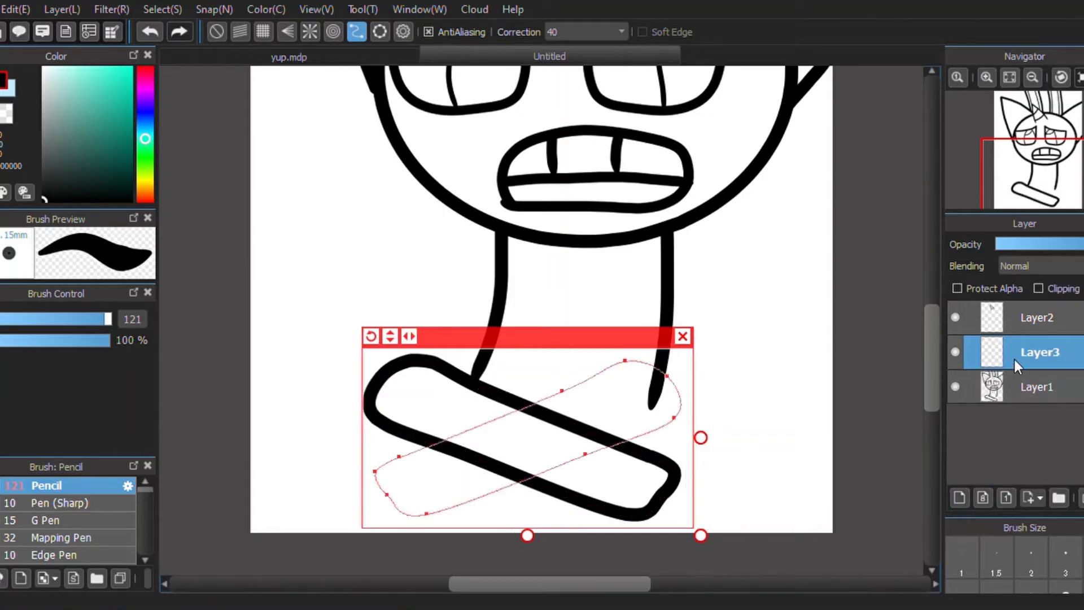
pyautogui.moveTo(1015, 358); pyautogui.dragTo(1016, 387)
# Reposition the mirrored curve snap across the first leg, trace the second leg on Layer3, and turn snapping off
pyautogui.moveTo(625, 341); pyautogui.dragTo(638, 372)
pyautogui.moveTo(386, 367)
pyautogui.mouseDown()
pyautogui.moveTo(401, 354)
pyautogui.moveTo(427, 376)
pyautogui.moveTo(433, 364)
pyautogui.mouseUp()
pyautogui.moveTo(564, 390); pyautogui.dragTo(559, 371)
pyautogui.moveTo(405, 463); pyautogui.dragTo(610, 410)
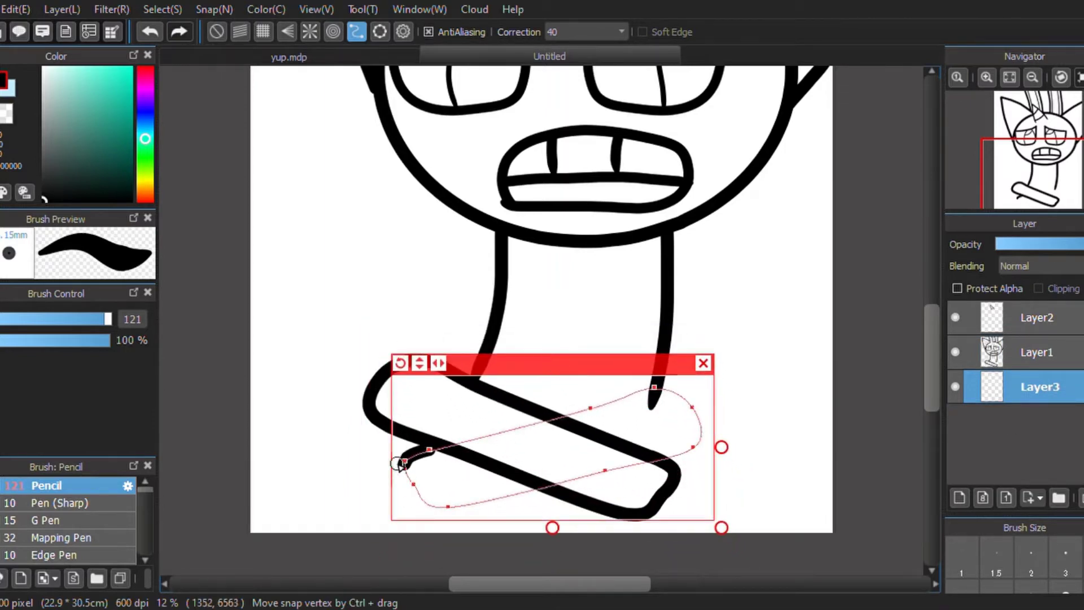
pyautogui.moveTo(399, 463)
pyautogui.mouseDown()
pyautogui.moveTo(526, 416)
pyautogui.moveTo(431, 449)
pyautogui.mouseUp()
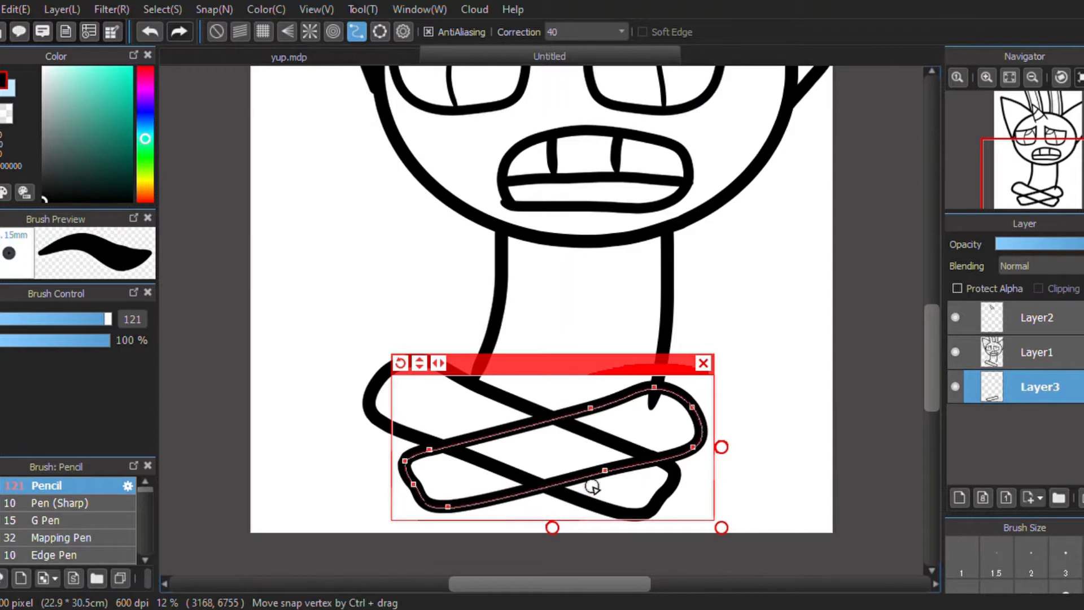
pyautogui.click(217, 32)
# Erase the back leg's lines inside the front leg on Layer3 and the body line overlapping the back leg on Layer1, with correction 0
pyautogui.press('e')
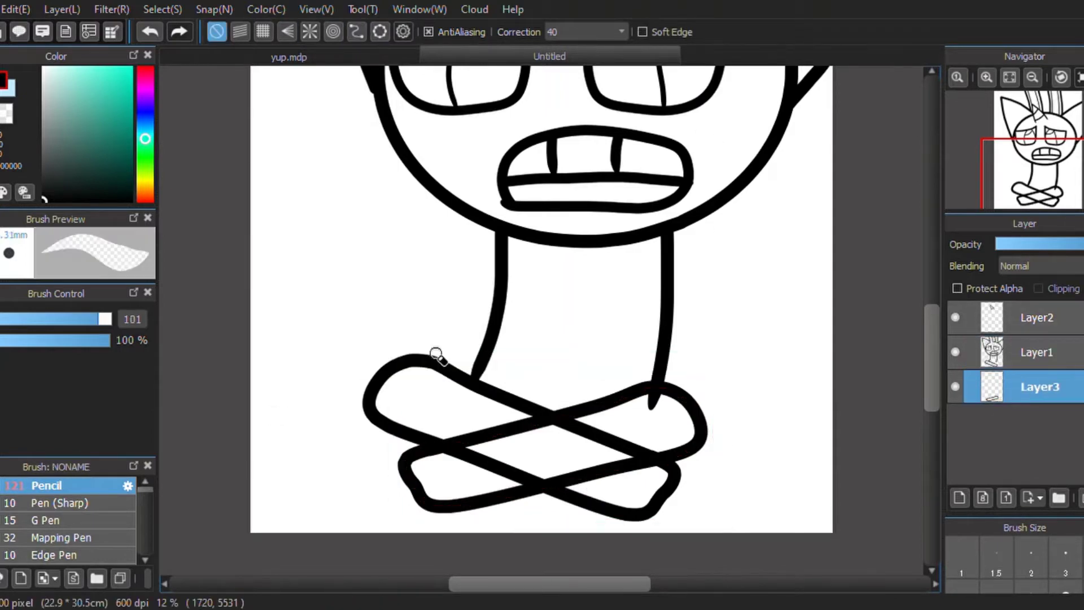
pyautogui.click(604, 52)
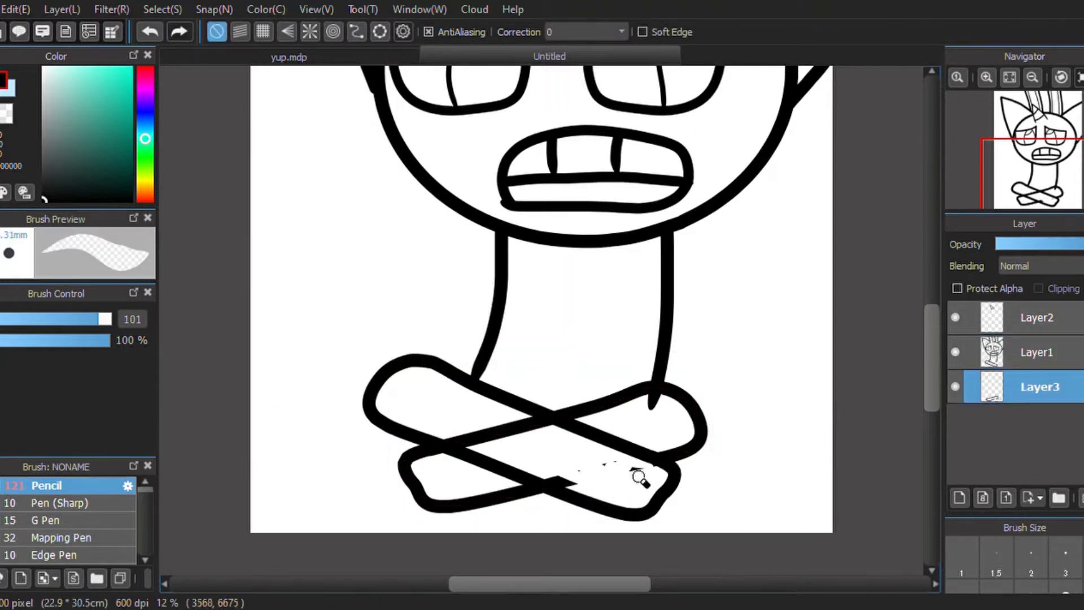
pyautogui.moveTo(445, 434); pyautogui.dragTo(528, 444)
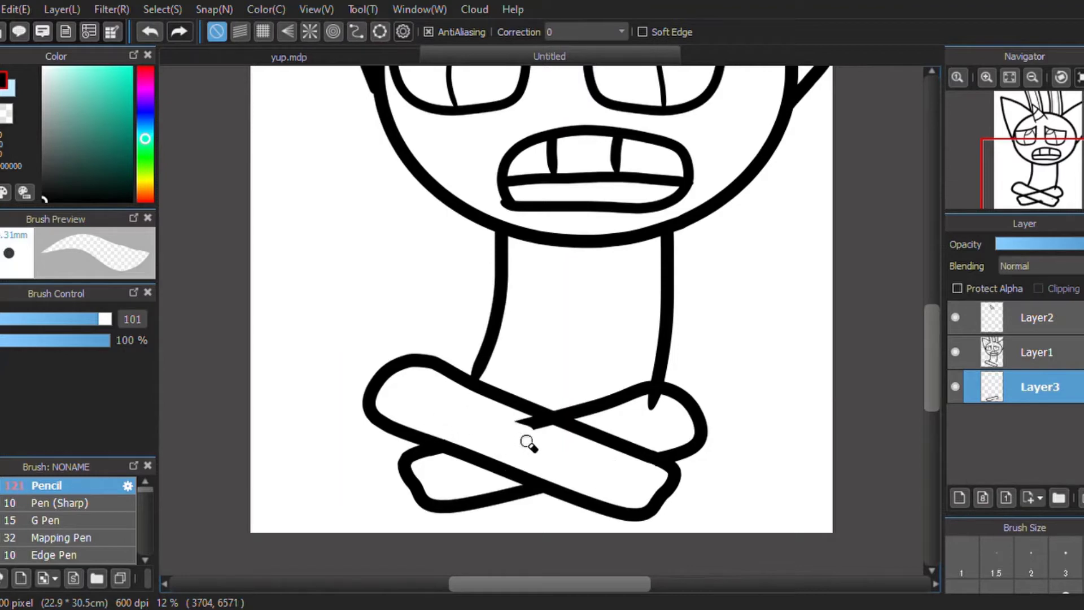
pyautogui.click(986, 354)
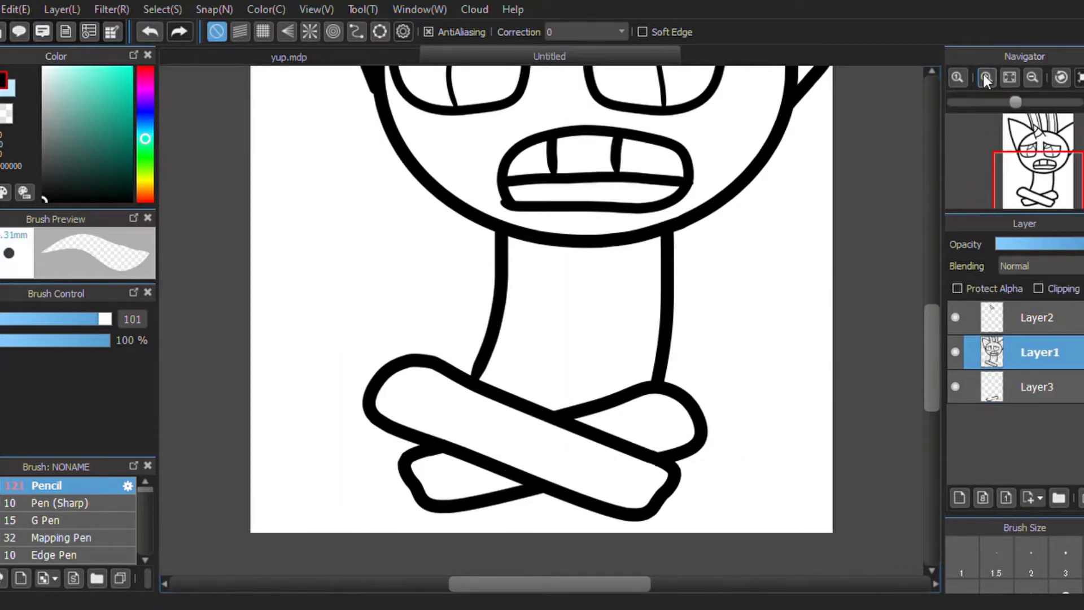
# Return to the Pencil with size 93 and stroke correction 40
pyautogui.press('b')
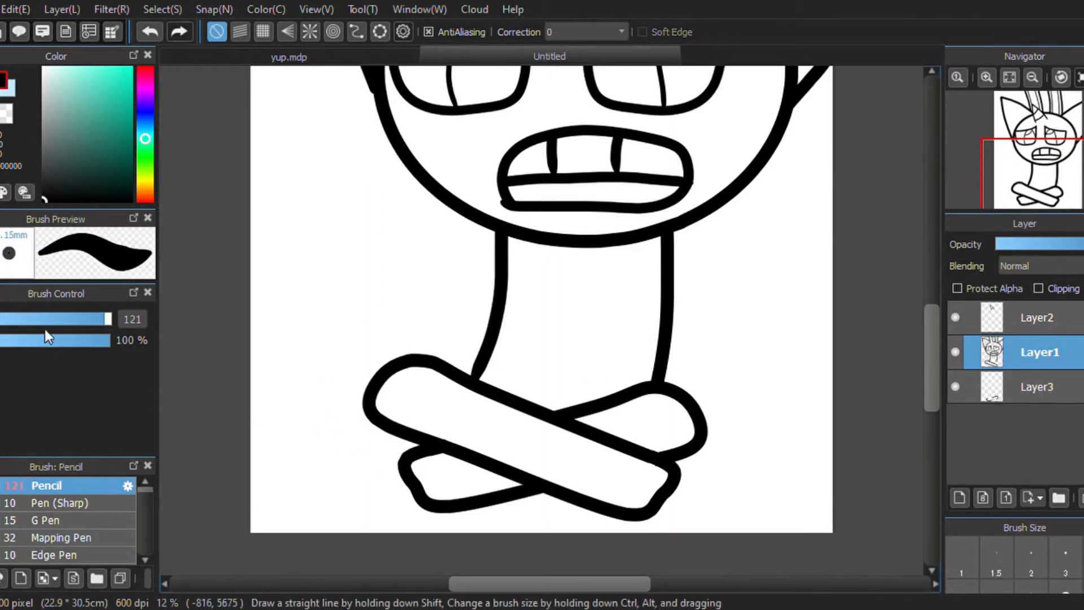
pyautogui.moveTo(362, 443); pyautogui.dragTo(355, 471)
pyautogui.hotkey('ctrl', 'z')
pyautogui.click(589, 32)
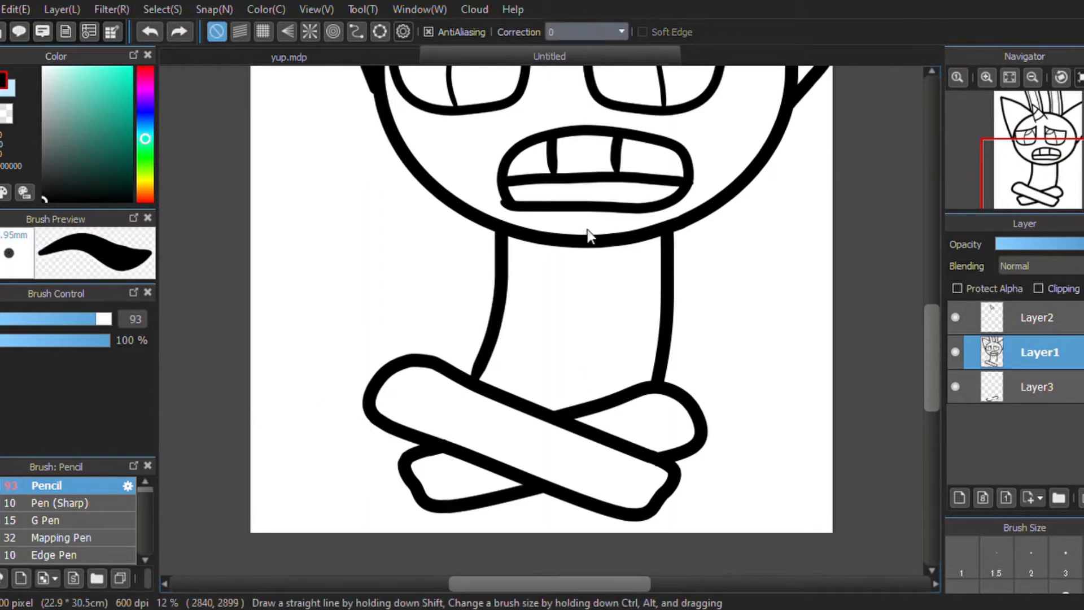
pyautogui.click(568, 512)
pyautogui.moveTo(354, 432)
pyautogui.mouseDown()
pyautogui.moveTo(313, 404)
pyautogui.moveTo(366, 484)
pyautogui.mouseUp()
pyautogui.hotkey('ctrl', 'z')
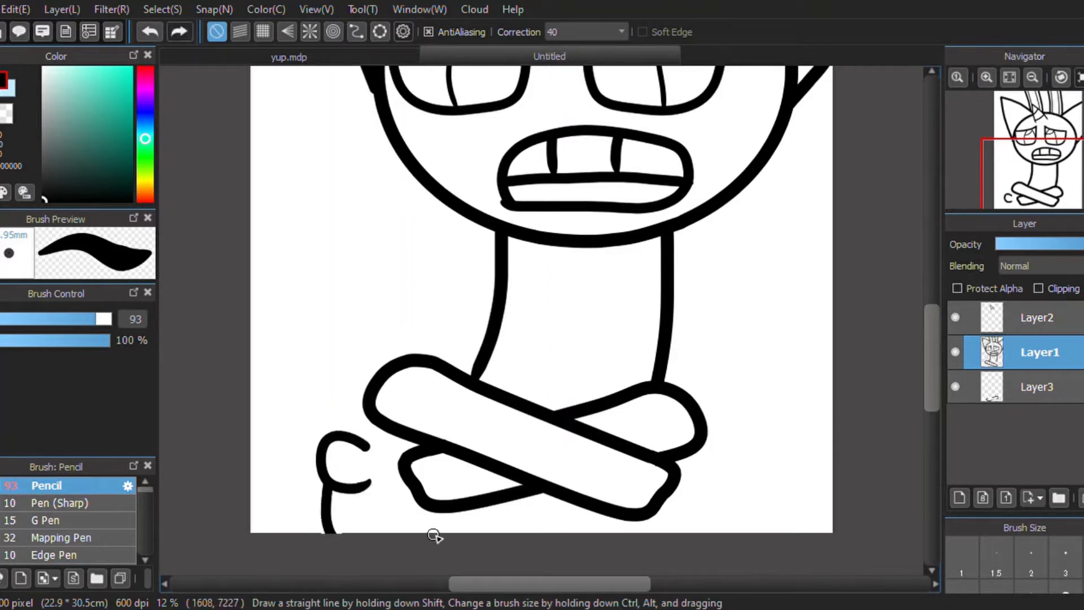
pyautogui.moveTo(371, 526); pyautogui.dragTo(364, 536)
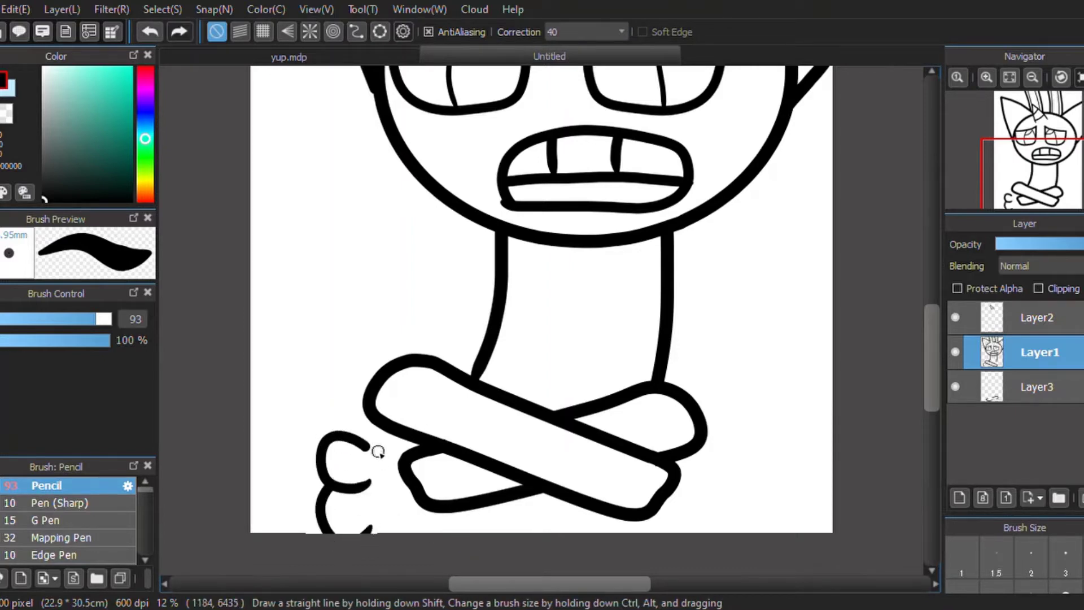
pyautogui.moveTo(367, 444); pyautogui.dragTo(377, 550)
pyautogui.hotkey('ctrl', 'z')
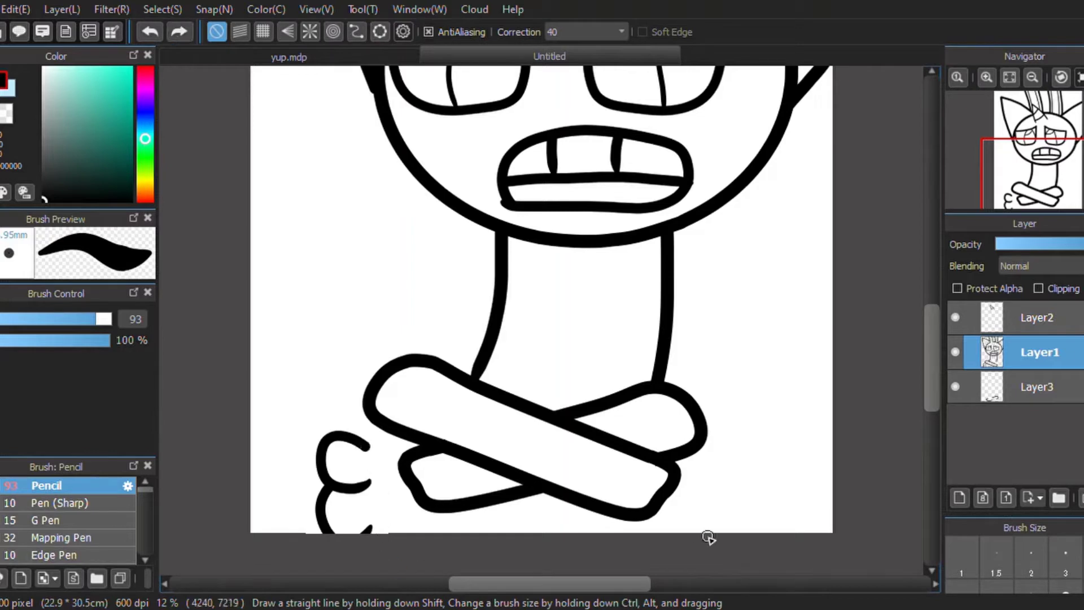
pyautogui.hotkey('ctrl', 'z')
pyautogui.hotkey('ctrl', 'z')
# Draw a small rounded hand outline on Layer2, hanging from the chin across the left body line
pyautogui.moveTo(933, 380)
pyautogui.mouseDown()
pyautogui.moveTo(936, 299)
pyautogui.moveTo(937, 371)
pyautogui.mouseUp()
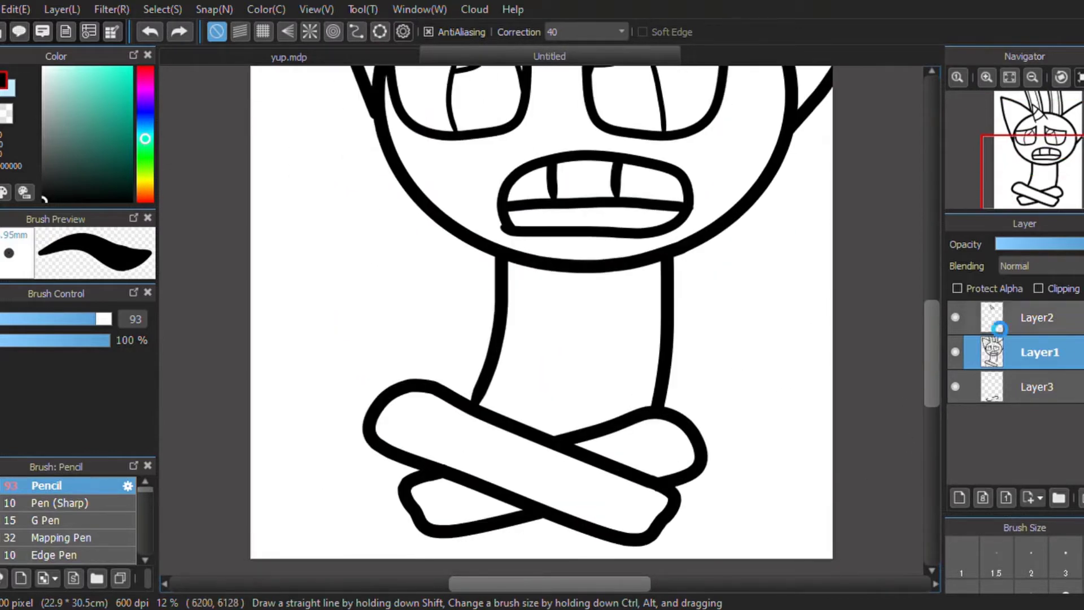
pyautogui.click(999, 328)
pyautogui.moveTo(463, 239)
pyautogui.mouseDown()
pyautogui.moveTo(428, 290)
pyautogui.moveTo(547, 305)
pyautogui.mouseUp()
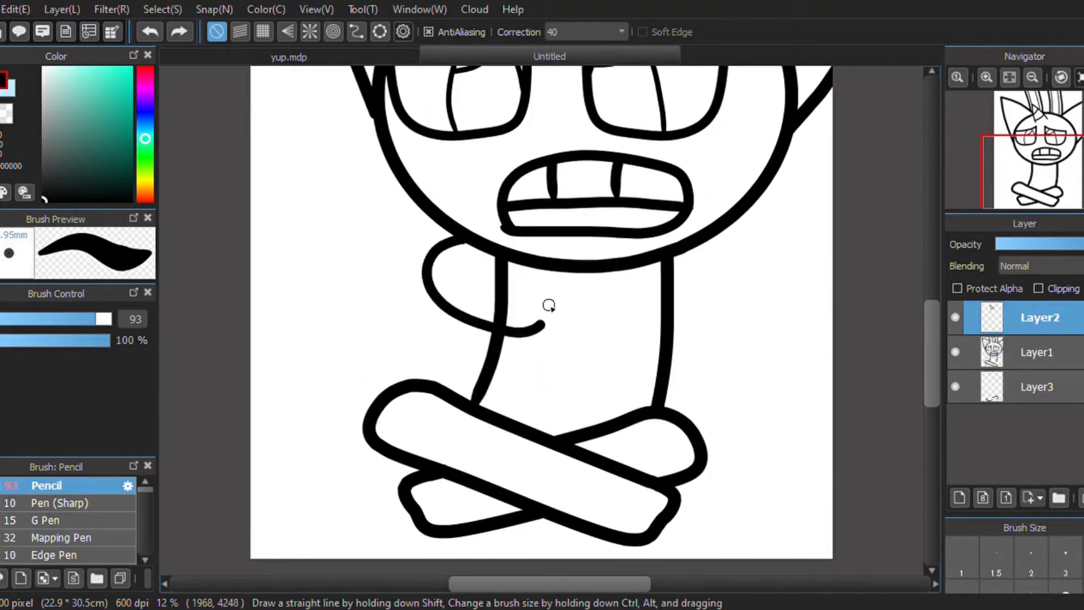
pyautogui.hotkey('ctrl', 'z')
pyautogui.moveTo(465, 240)
pyautogui.mouseDown()
pyautogui.moveTo(550, 306)
pyautogui.moveTo(545, 268)
pyautogui.mouseUp()
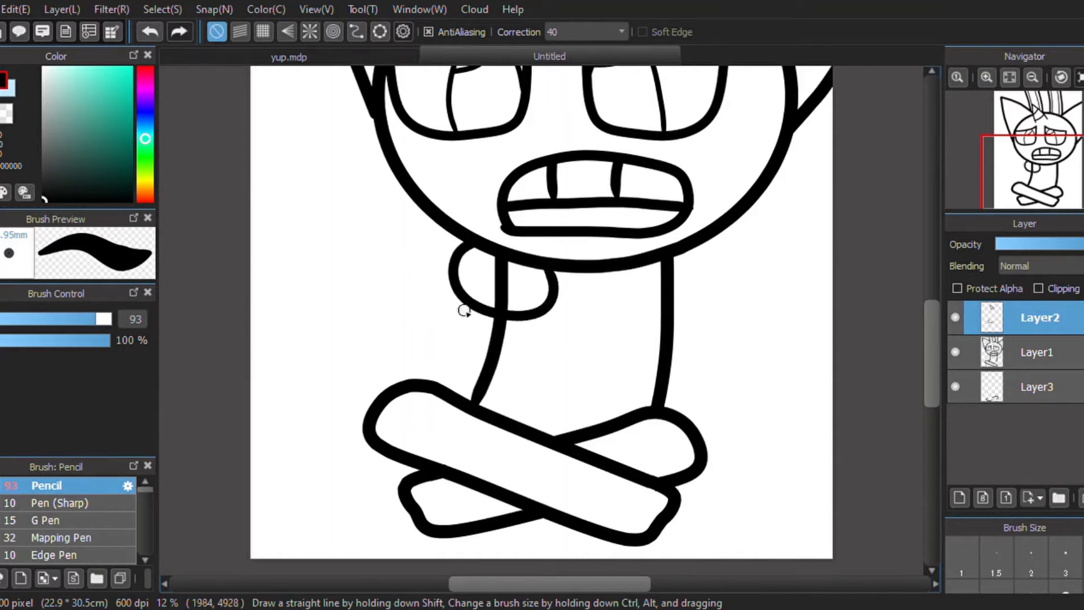
# Draw the forearm below the hand on Layer2 and erase the body line inside the hand and arm on Layer1
pyautogui.moveTo(464, 310)
pyautogui.mouseDown()
pyautogui.moveTo(455, 395)
pyautogui.moveTo(528, 368)
pyautogui.moveTo(534, 313)
pyautogui.mouseUp()
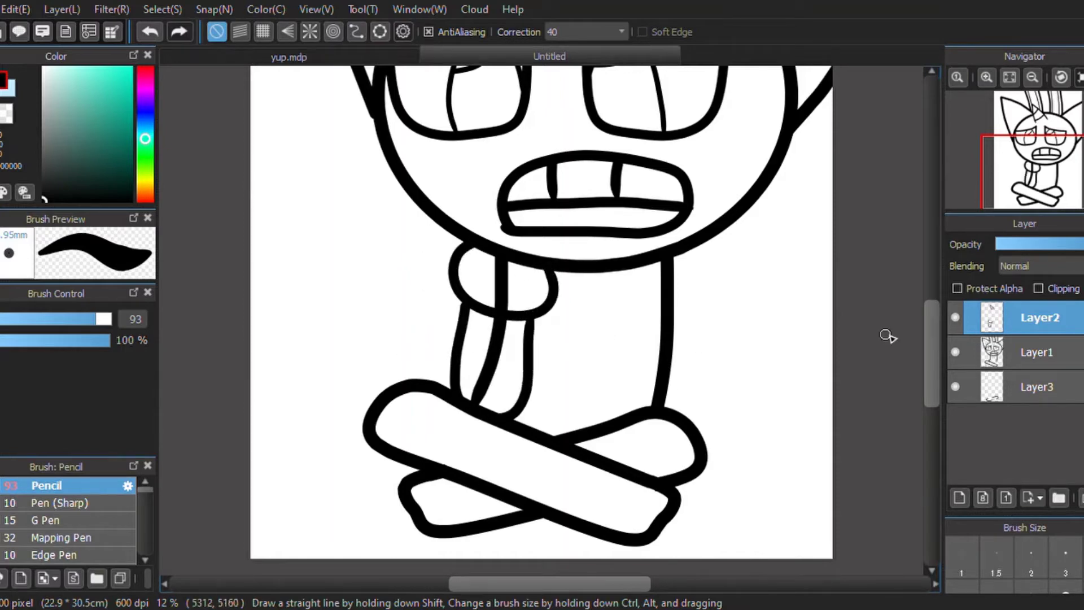
pyautogui.click(1017, 353)
pyautogui.press('e')
pyautogui.moveTo(482, 401)
pyautogui.mouseDown()
pyautogui.moveTo(466, 395)
pyautogui.moveTo(509, 294)
pyautogui.moveTo(479, 404)
pyautogui.mouseUp()
pyautogui.hotkey('ctrl', 'z')
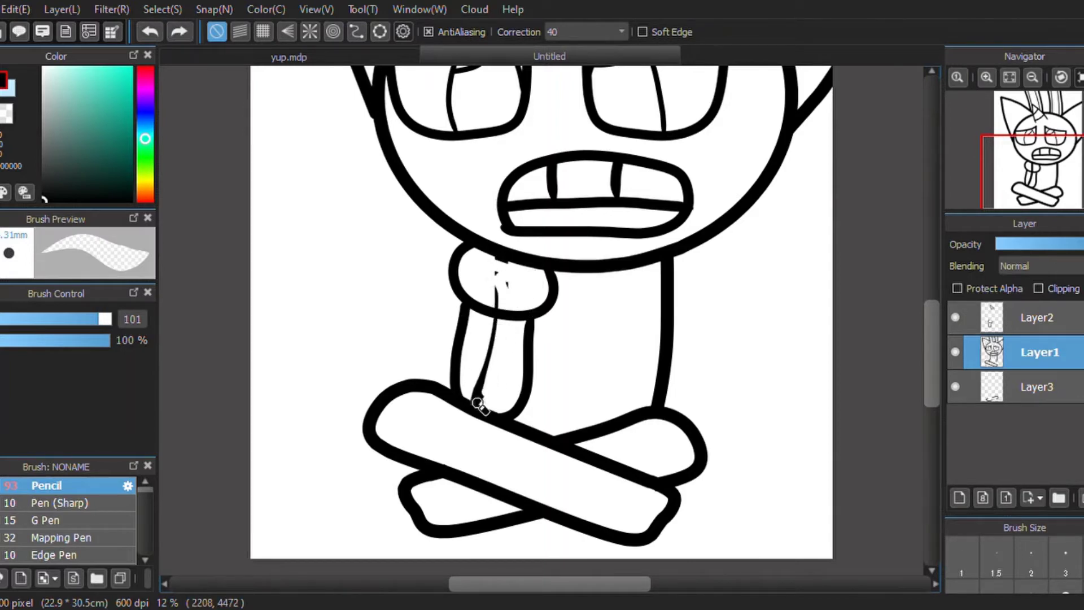
pyautogui.moveTo(494, 345); pyautogui.dragTo(495, 330)
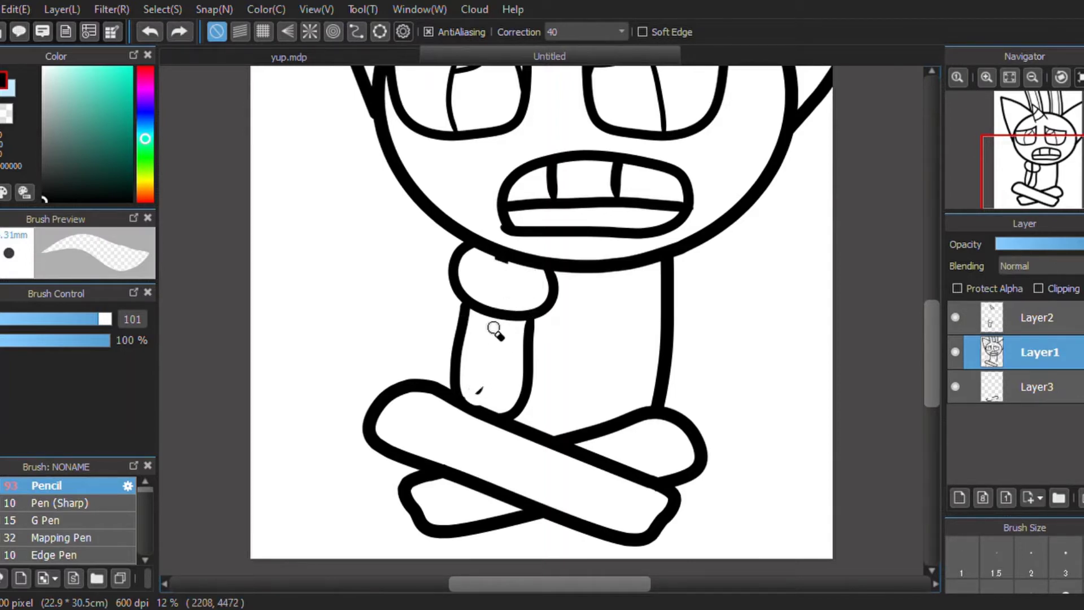
pyautogui.click(987, 79)
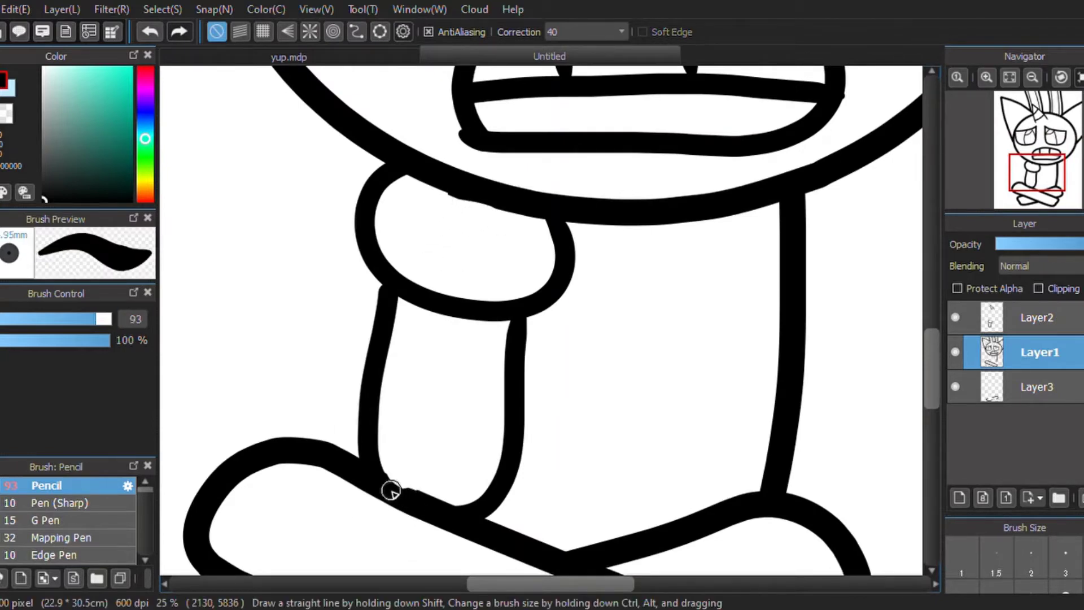
# Draw the second hand hanging from the chin, with its forearm reaching down to the back leg, on Layer2
pyautogui.click(1016, 318)
pyautogui.moveTo(614, 219)
pyautogui.mouseDown()
pyautogui.moveTo(590, 256)
pyautogui.moveTo(707, 307)
pyautogui.moveTo(754, 210)
pyautogui.mouseUp()
pyautogui.moveTo(631, 314)
pyautogui.mouseDown()
pyautogui.moveTo(651, 466)
pyautogui.moveTo(742, 503)
pyautogui.moveTo(758, 456)
pyautogui.moveTo(743, 297)
pyautogui.mouseUp()
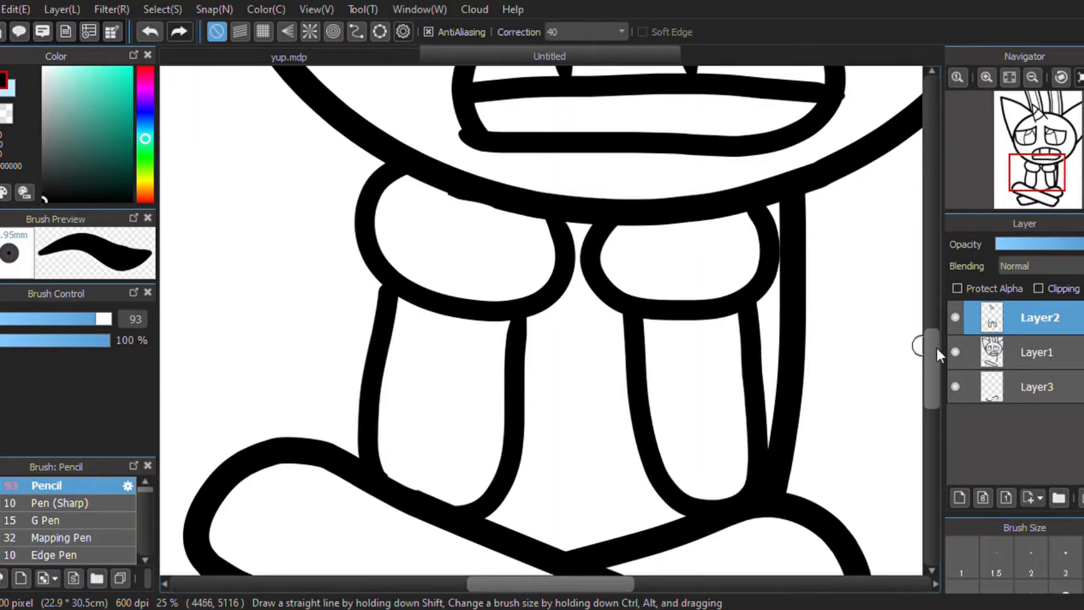
pyautogui.moveTo(939, 359); pyautogui.dragTo(939, 407)
pyautogui.click(1017, 352)
pyautogui.moveTo(611, 584); pyautogui.dragTo(546, 584)
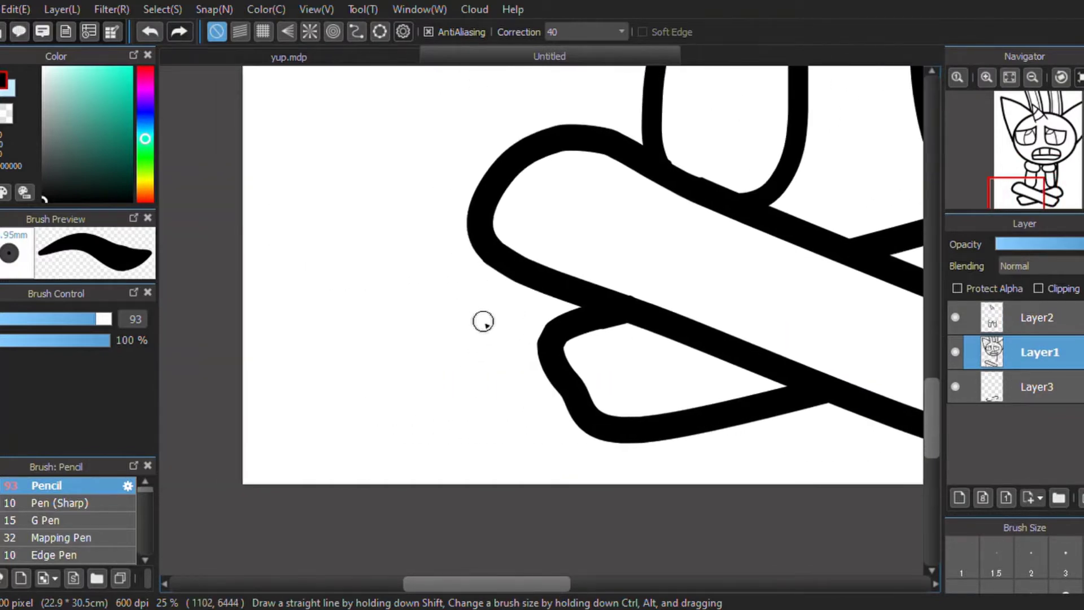
pyautogui.moveTo(484, 322)
pyautogui.mouseDown()
pyautogui.moveTo(468, 286)
pyautogui.moveTo(438, 274)
pyautogui.mouseUp()
pyautogui.hotkey('ctrl', 'z')
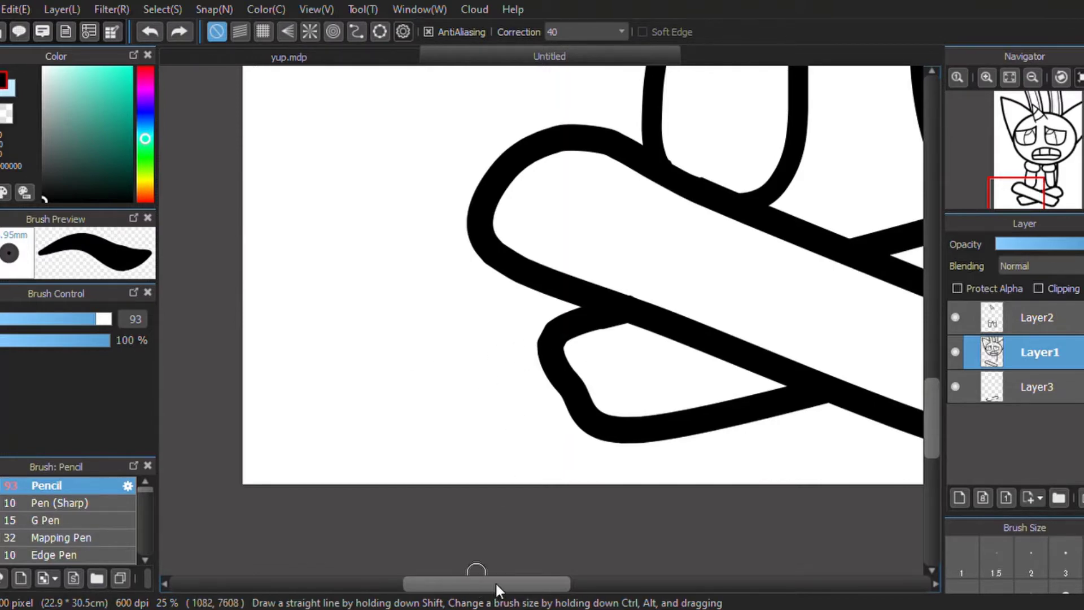
pyautogui.moveTo(496, 582); pyautogui.dragTo(553, 583)
pyautogui.moveTo(931, 438)
pyautogui.mouseDown()
pyautogui.moveTo(923, 229)
pyautogui.moveTo(922, 452)
pyautogui.mouseUp()
pyautogui.moveTo(604, 582)
pyautogui.mouseDown()
pyautogui.moveTo(665, 587)
pyautogui.moveTo(597, 587)
pyautogui.mouseUp()
pyautogui.moveTo(931, 438); pyautogui.dragTo(931, 373)
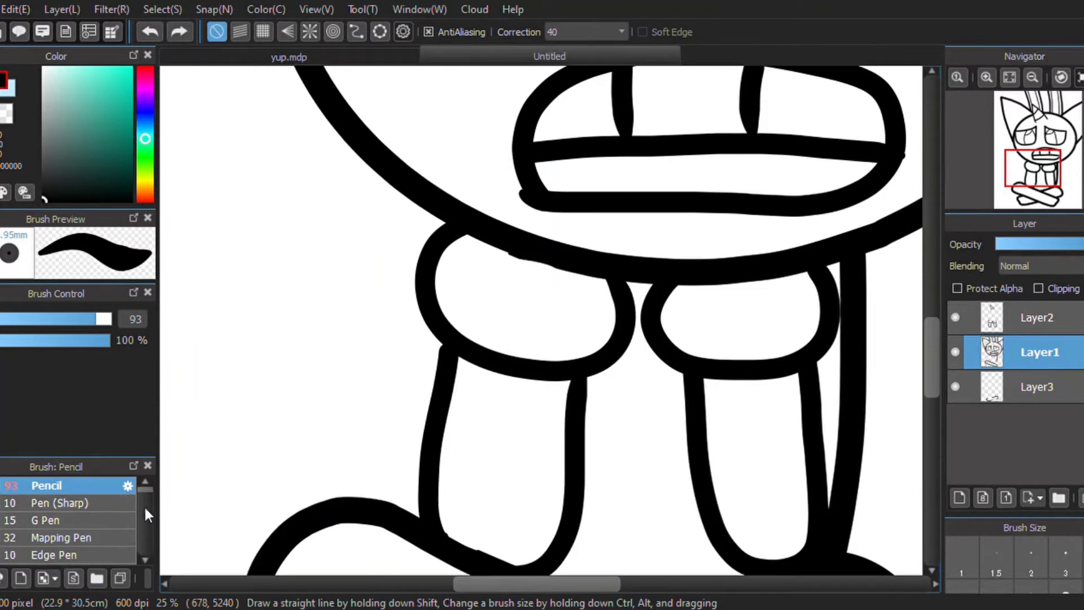
# Switch to the Symmetry Pen and set its base point between the two hands, just below the chin
pyautogui.moveTo(146, 490); pyautogui.dragTo(148, 552)
pyautogui.click(74, 504)
pyautogui.tripleClick(1033, 78)
pyautogui.keyDown('ctrl'); pyautogui.click(572, 316); pyautogui.keyUp('ctrl')
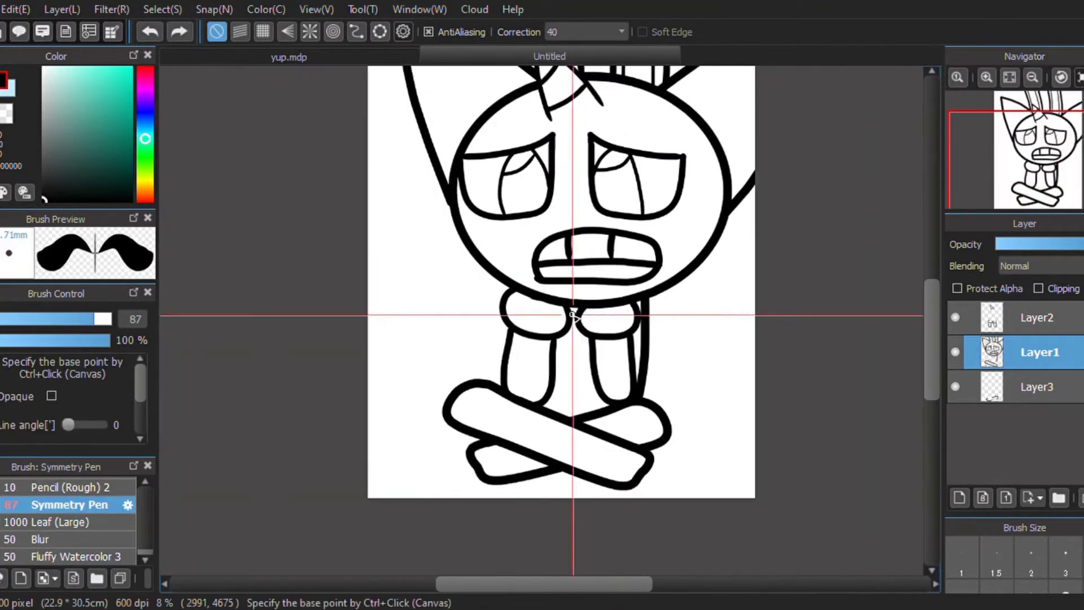
pyautogui.scroll(3, 512, 201)
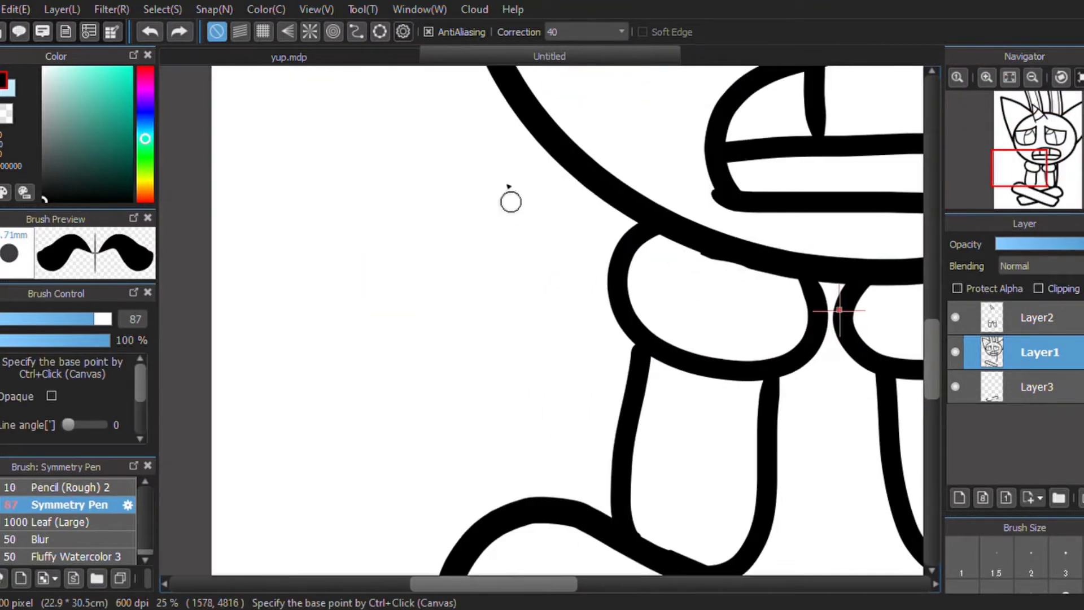
pyautogui.moveTo(615, 208); pyautogui.dragTo(477, 203)
pyautogui.hotkey('ctrl', 'z')
pyautogui.moveTo(635, 213)
pyautogui.mouseDown()
pyautogui.moveTo(553, 214)
pyautogui.moveTo(270, 168)
pyautogui.moveTo(264, 280)
pyautogui.moveTo(408, 295)
pyautogui.moveTo(369, 303)
pyautogui.moveTo(416, 382)
pyautogui.moveTo(470, 340)
pyautogui.moveTo(481, 421)
pyautogui.moveTo(549, 373)
pyautogui.moveTo(584, 462)
pyautogui.moveTo(621, 446)
pyautogui.mouseUp()
pyautogui.moveTo(557, 583)
pyautogui.mouseDown()
pyautogui.moveTo(685, 583)
pyautogui.moveTo(501, 567)
pyautogui.mouseUp()
pyautogui.hotkey('ctrl', 'z')
pyautogui.hotkey('ctrl', 'z')
pyautogui.hotkey('ctrl', 'z')
pyautogui.hotkey('ctrl', 'z')
# Draw a mirrored pair of wings with scalloped feather edges on Layer3, spreading from behind the head and body
pyautogui.click(988, 390)
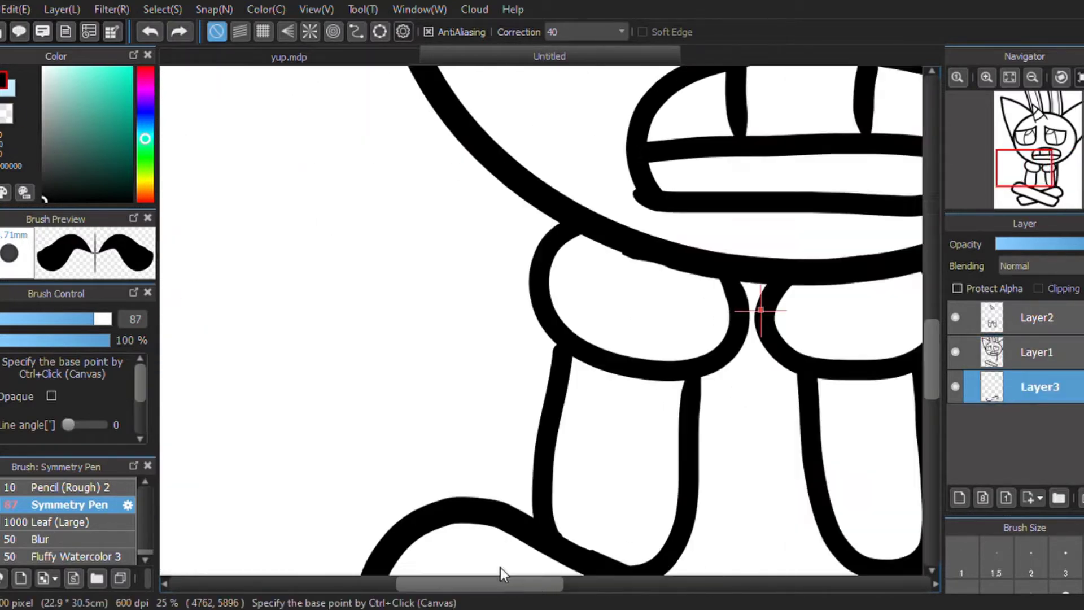
pyautogui.moveTo(676, 220)
pyautogui.mouseDown()
pyautogui.moveTo(581, 193)
pyautogui.moveTo(365, 220)
pyautogui.moveTo(398, 392)
pyautogui.moveTo(424, 368)
pyautogui.moveTo(547, 370)
pyautogui.moveTo(571, 455)
pyautogui.moveTo(641, 389)
pyautogui.moveTo(644, 467)
pyautogui.moveTo(629, 496)
pyautogui.mouseUp()
pyautogui.moveTo(521, 583); pyautogui.dragTo(649, 585)
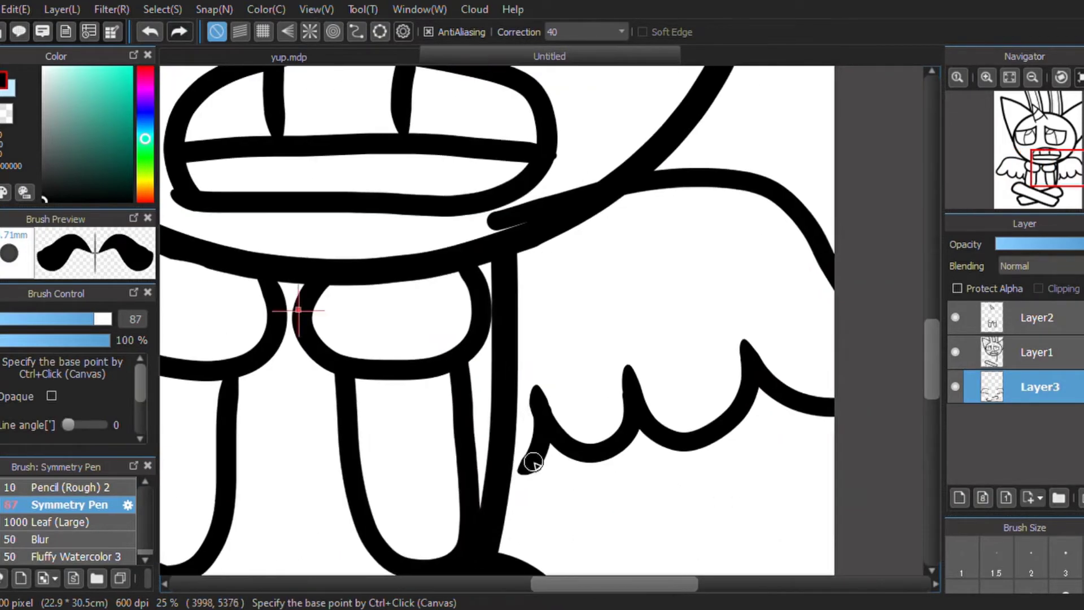
# Join the right wing's lower end to the body line on Layer3 and erase the wing line overlapping the face
pyautogui.click(84, 487)
pyautogui.moveTo(145, 552)
pyautogui.mouseDown()
pyautogui.moveTo(145, 487)
pyautogui.moveTo(152, 574)
pyautogui.mouseUp()
pyautogui.scroll(-6, 141, 326)
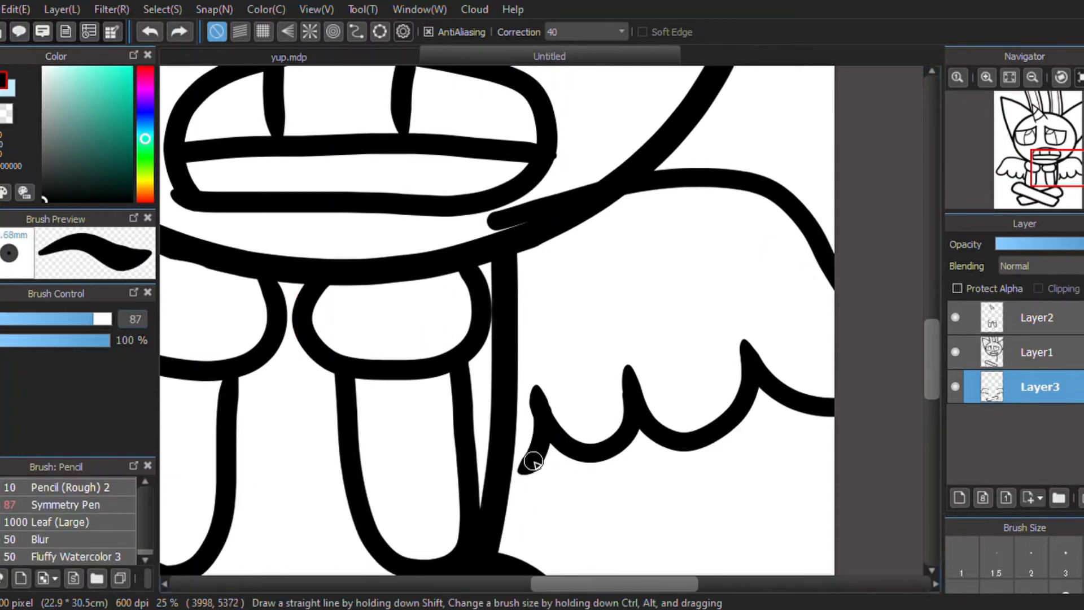
pyautogui.press('e')
pyautogui.moveTo(488, 225); pyautogui.dragTo(602, 171)
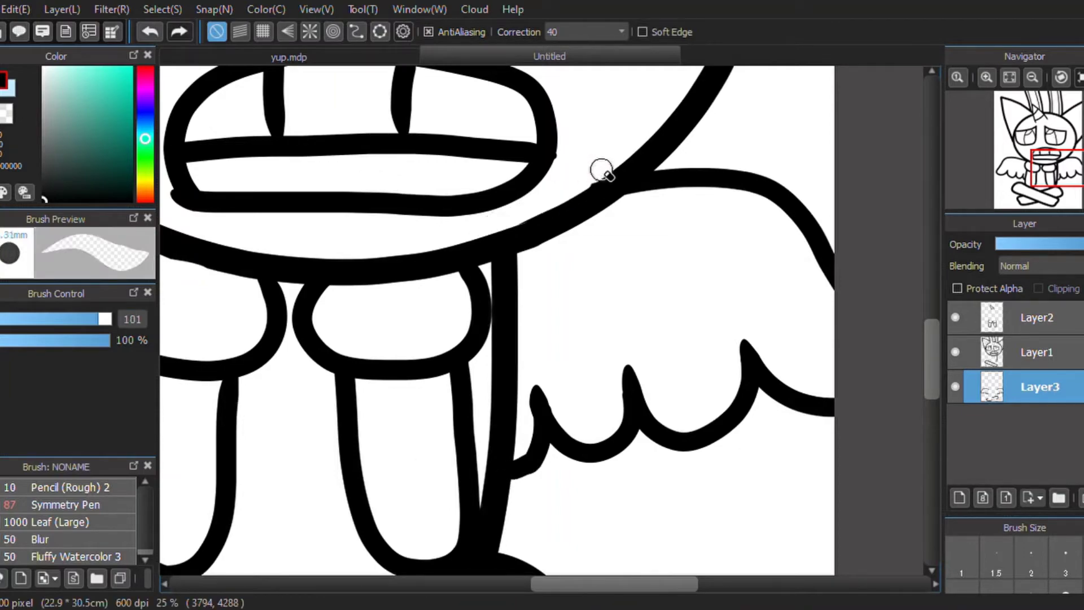
# Draw a thin wavy line between the two forearms just above the crossed legs on Layer3, with Pencil size 38
pyautogui.moveTo(921, 355)
pyautogui.mouseDown()
pyautogui.moveTo(931, 399)
pyautogui.moveTo(913, 279)
pyautogui.moveTo(903, 432)
pyautogui.moveTo(901, 382)
pyautogui.mouseUp()
pyautogui.moveTo(662, 584); pyautogui.dragTo(623, 582)
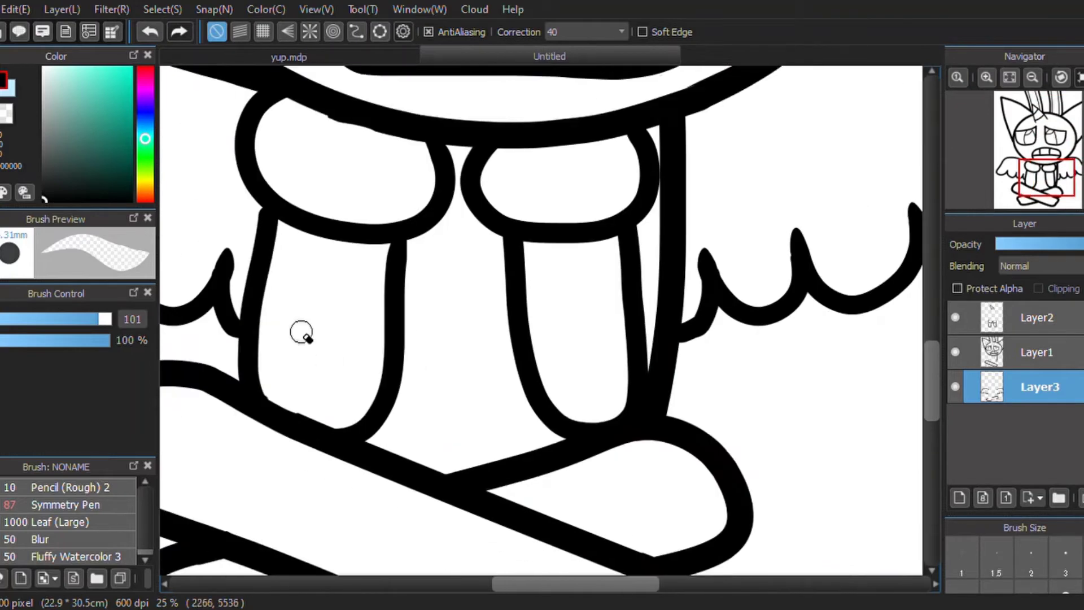
pyautogui.press('b')
pyautogui.click(68, 320)
pyautogui.moveTo(459, 438)
pyautogui.mouseDown()
pyautogui.moveTo(523, 444)
pyautogui.moveTo(562, 434)
pyautogui.mouseUp()
pyautogui.moveTo(932, 375); pyautogui.dragTo(933, 423)
pyautogui.moveTo(618, 583); pyautogui.dragTo(649, 583)
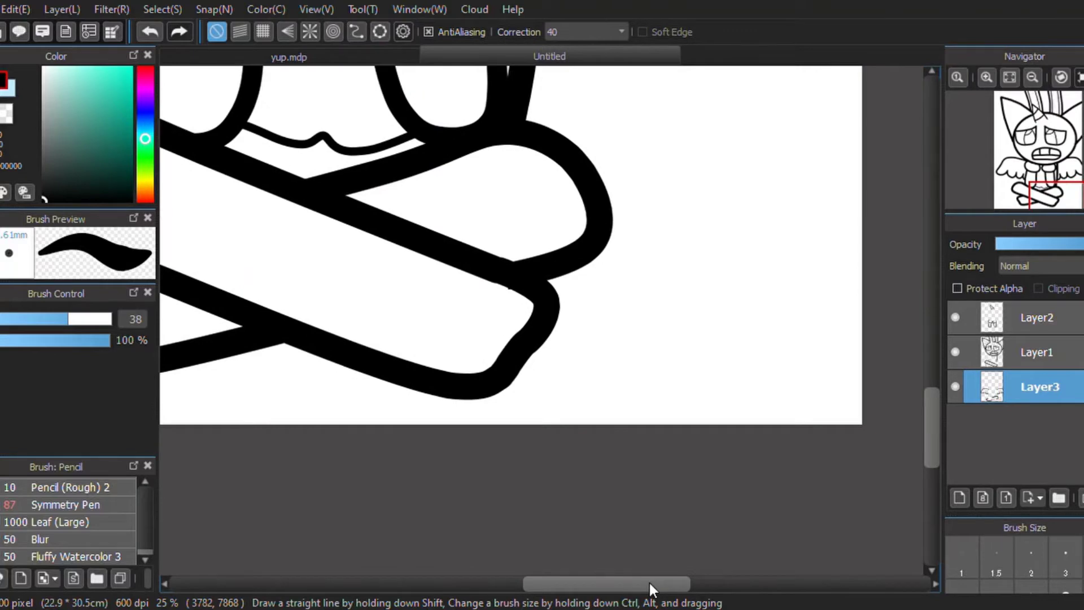
pyautogui.click(1060, 361)
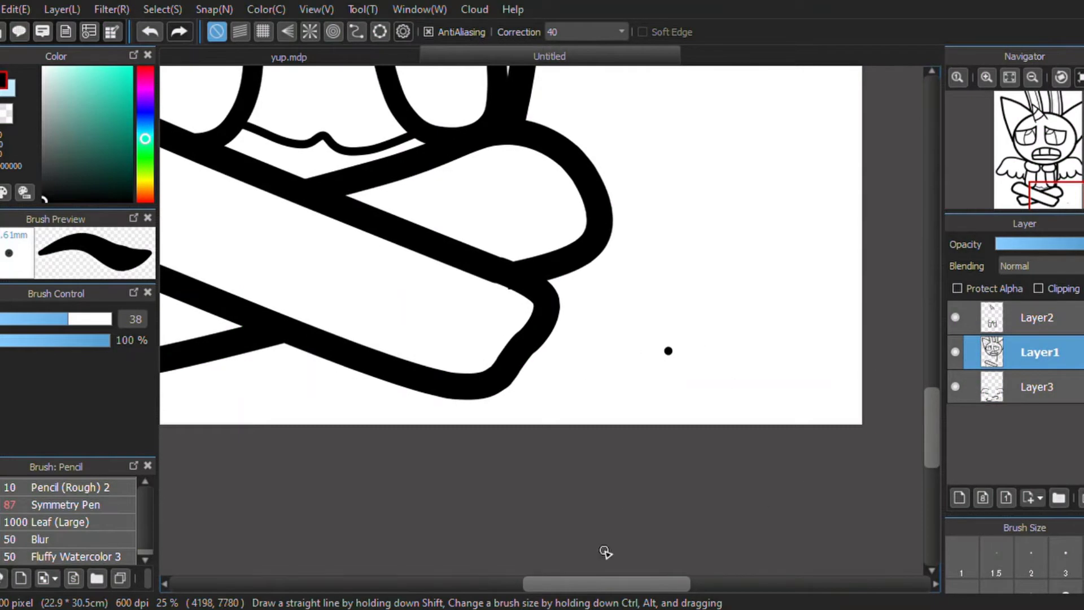
pyautogui.moveTo(568, 310); pyautogui.dragTo(643, 330)
pyautogui.hotkey('ctrl', 'z')
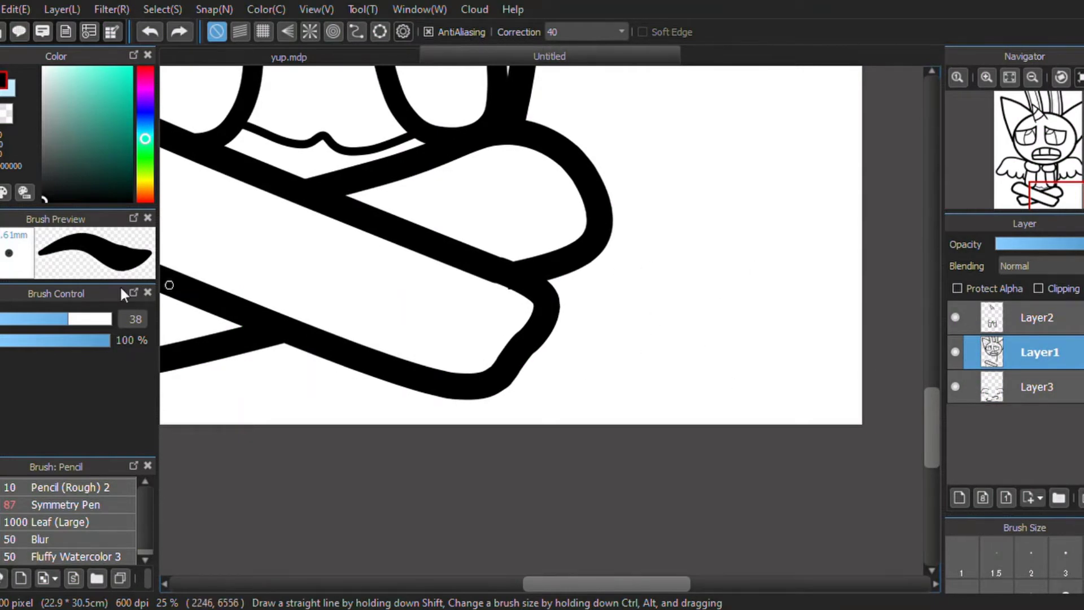
pyautogui.click(107, 319)
pyautogui.click(83, 319)
pyautogui.moveTo(552, 307); pyautogui.dragTo(665, 344)
pyautogui.hotkey('ctrl', 'z')
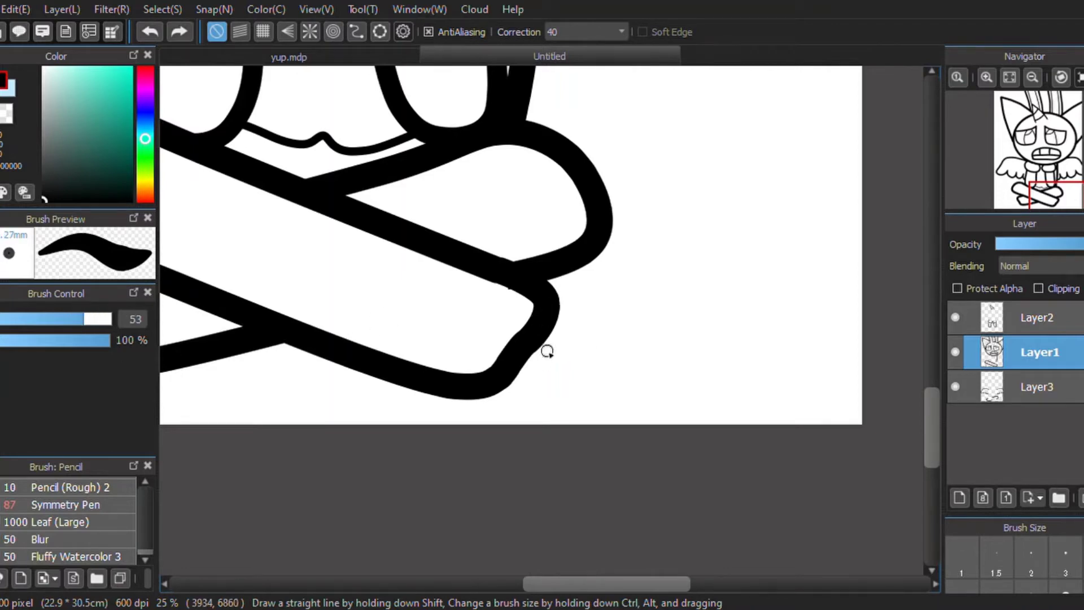
pyautogui.moveTo(560, 306); pyautogui.dragTo(639, 331)
pyautogui.moveTo(499, 388); pyautogui.dragTo(596, 424)
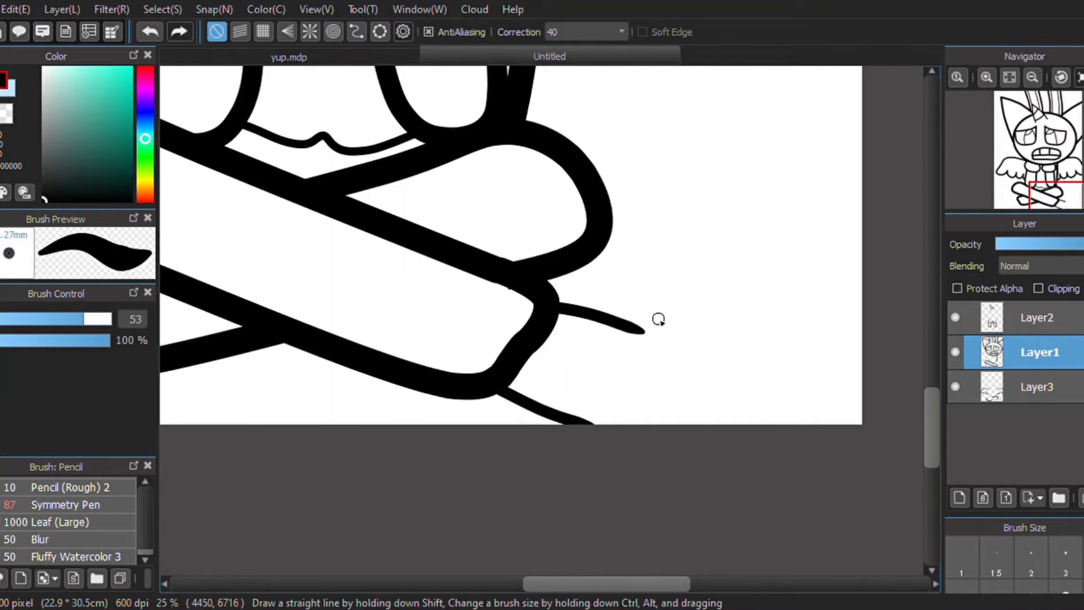
pyautogui.moveTo(656, 316); pyautogui.dragTo(620, 366)
pyautogui.hotkey('ctrl', 'z')
pyautogui.hotkey('ctrl', 'z')
pyautogui.hotkey('ctrl', 'z')
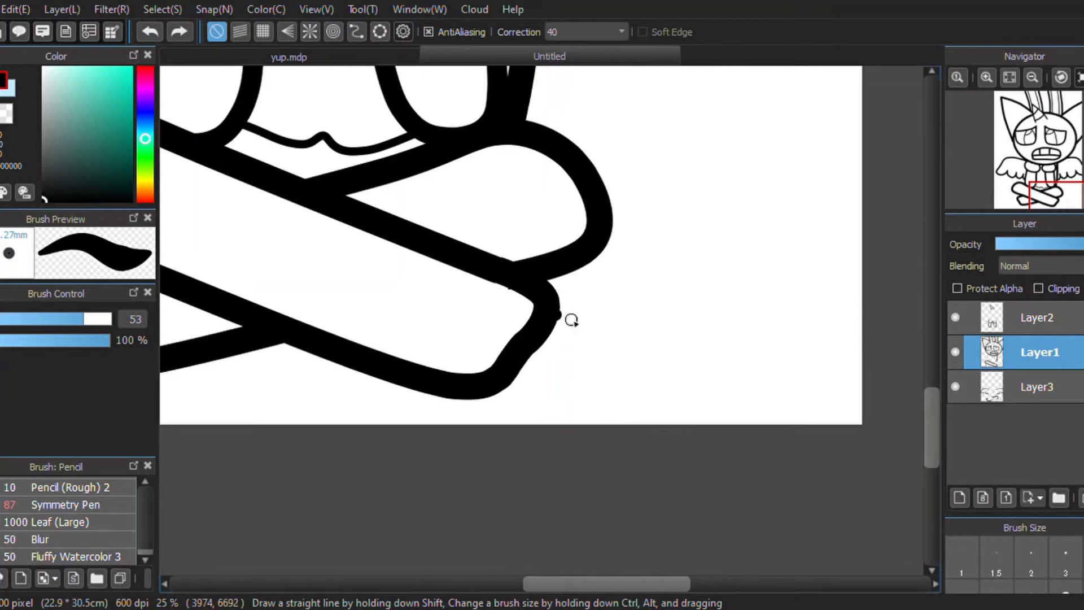
pyautogui.moveTo(560, 311); pyautogui.dragTo(624, 343)
pyautogui.moveTo(502, 385); pyautogui.dragTo(572, 409)
pyautogui.moveTo(633, 340)
pyautogui.mouseDown()
pyautogui.moveTo(581, 425)
pyautogui.moveTo(670, 347)
pyautogui.moveTo(627, 338)
pyautogui.mouseUp()
pyautogui.hotkey('ctrl', 'z')
pyautogui.hotkey('ctrl', 'z')
pyautogui.hotkey('ctrl', 'z')
pyautogui.moveTo(613, 585); pyautogui.dragTo(475, 590)
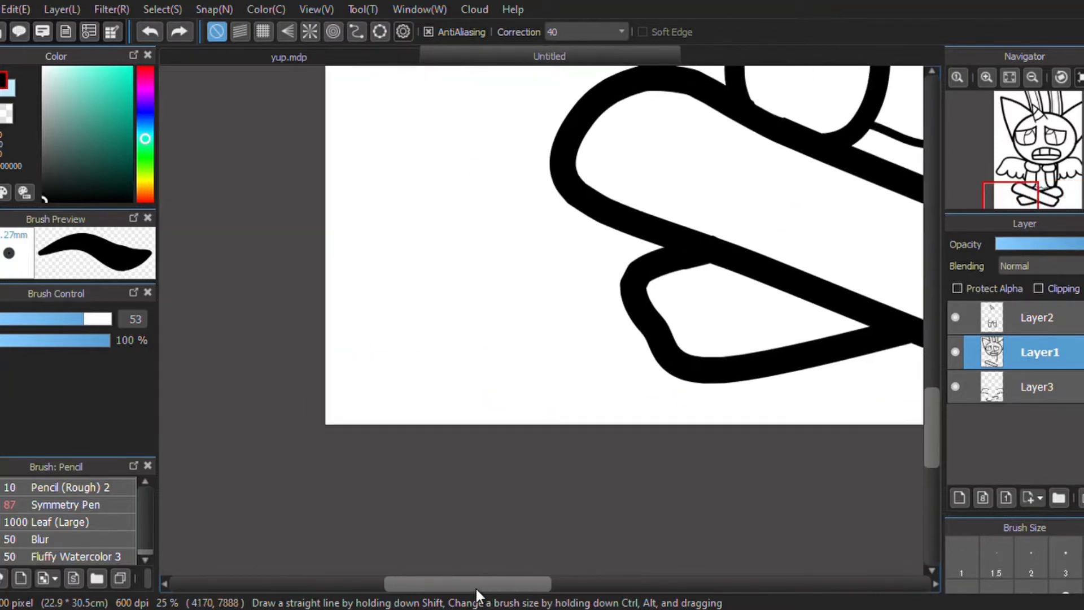
pyautogui.moveTo(534, 272)
pyautogui.mouseDown()
pyautogui.moveTo(486, 349)
pyautogui.moveTo(547, 422)
pyautogui.moveTo(597, 356)
pyautogui.moveTo(566, 285)
pyautogui.moveTo(536, 272)
pyautogui.mouseUp()
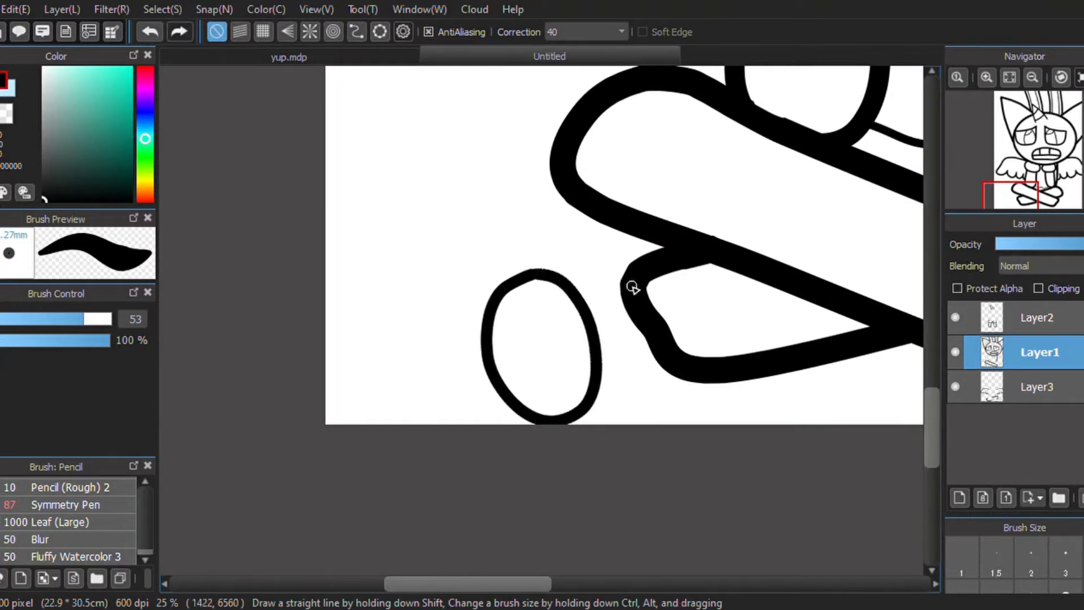
pyautogui.moveTo(675, 371); pyautogui.dragTo(623, 384)
pyautogui.hotkey('ctrl', 'z')
pyautogui.hotkey('ctrl', 'z')
pyautogui.hotkey('ctrl', 'z')
pyautogui.hotkey('ctrl', 'z')
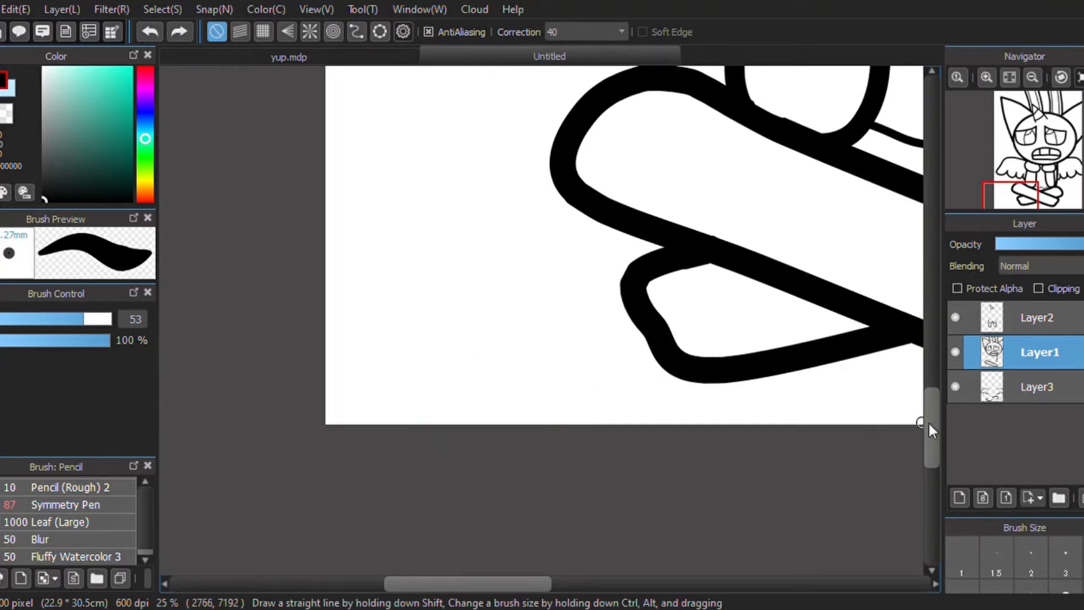
pyautogui.click(987, 77)
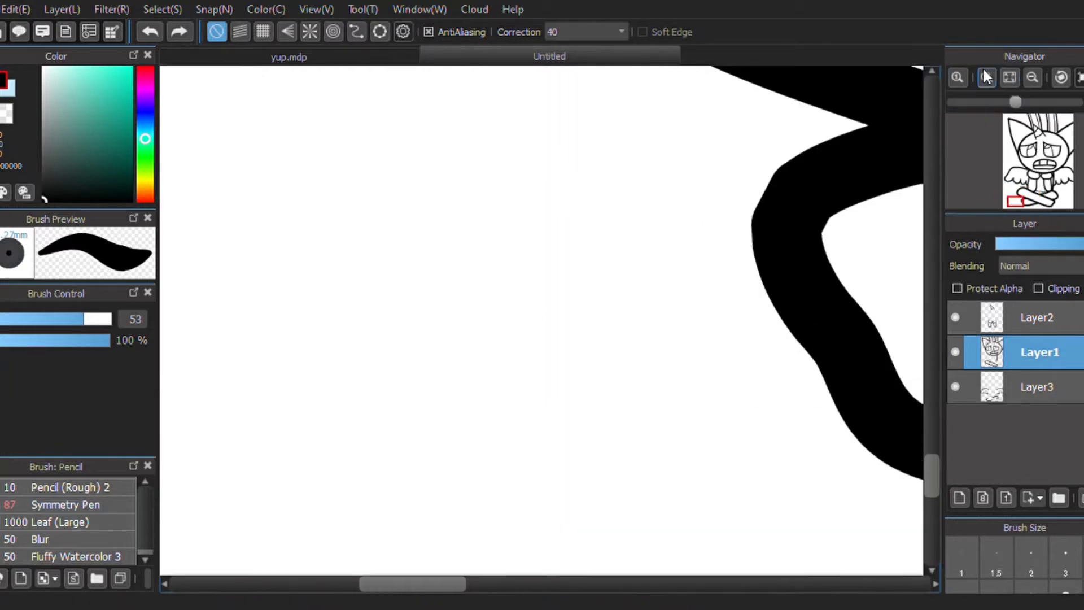
pyautogui.press(']')
pyautogui.press(']')
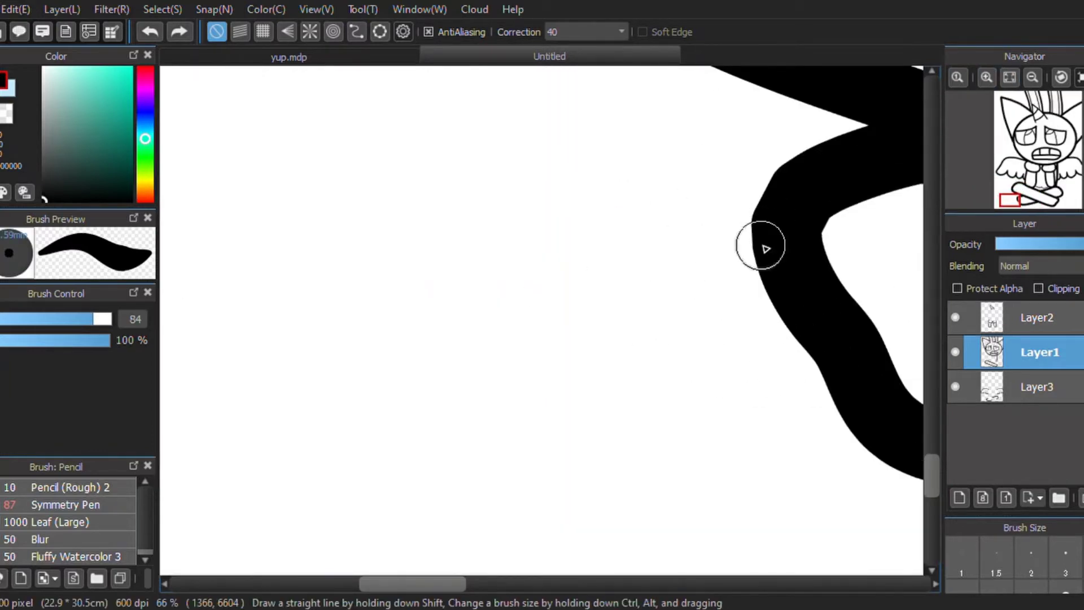
pyautogui.moveTo(779, 222); pyautogui.dragTo(610, 293)
pyautogui.moveTo(445, 585); pyautogui.dragTo(486, 599)
pyautogui.moveTo(609, 452)
pyautogui.mouseDown()
pyautogui.moveTo(549, 485)
pyautogui.moveTo(410, 524)
pyautogui.mouseUp()
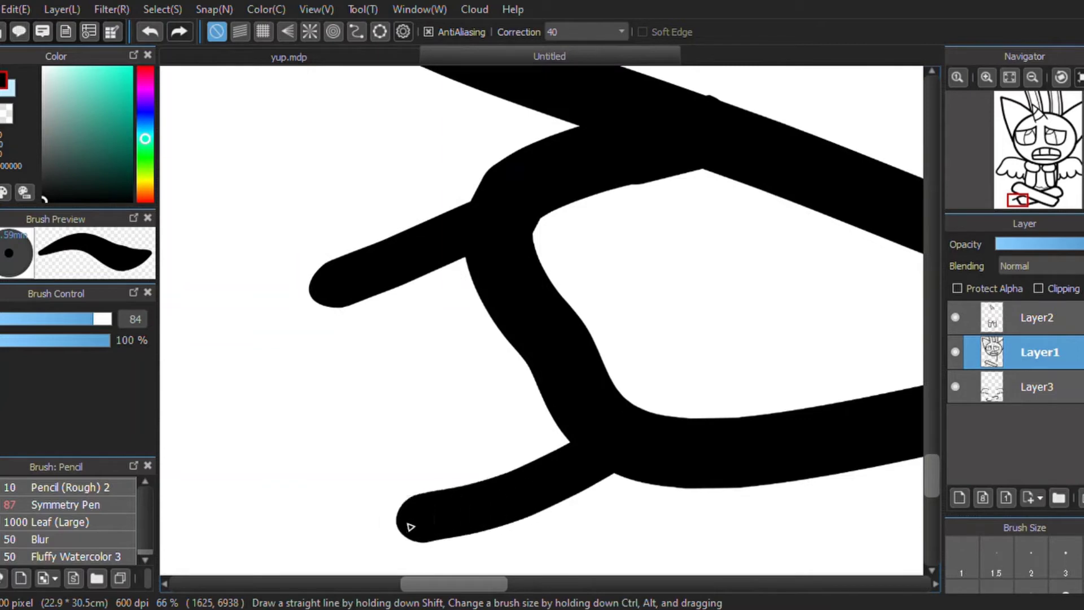
pyautogui.hotkey('ctrl', 'z')
pyautogui.moveTo(603, 443); pyautogui.dragTo(462, 513)
pyautogui.moveTo(462, 585); pyautogui.dragTo(410, 591)
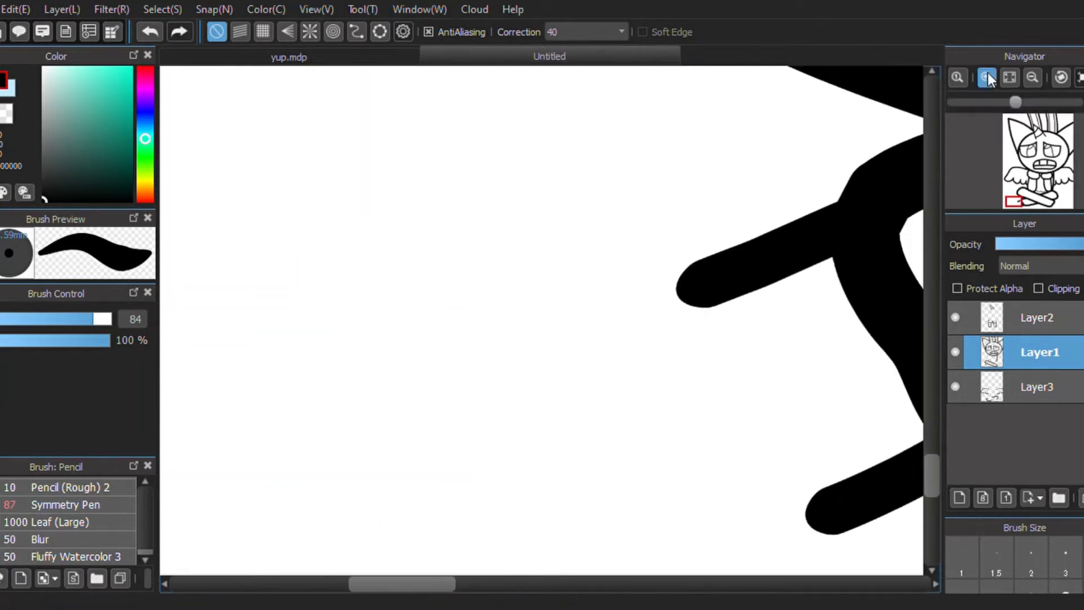
pyautogui.click(987, 78)
pyautogui.click(1033, 77)
pyautogui.click(1032, 77)
pyautogui.moveTo(642, 283)
pyautogui.mouseDown()
pyautogui.moveTo(721, 432)
pyautogui.moveTo(727, 497)
pyautogui.moveTo(664, 516)
pyautogui.moveTo(602, 505)
pyautogui.moveTo(547, 363)
pyautogui.moveTo(544, 324)
pyautogui.moveTo(553, 347)
pyautogui.moveTo(546, 332)
pyautogui.moveTo(563, 281)
pyautogui.moveTo(647, 295)
pyautogui.mouseUp()
pyautogui.click(69, 320)
pyautogui.hotkey('ctrl', 'z')
pyautogui.hotkey('ctrl', 'z')
pyautogui.hotkey('ctrl', 'z')
pyautogui.hotkey('ctrl', 'z')
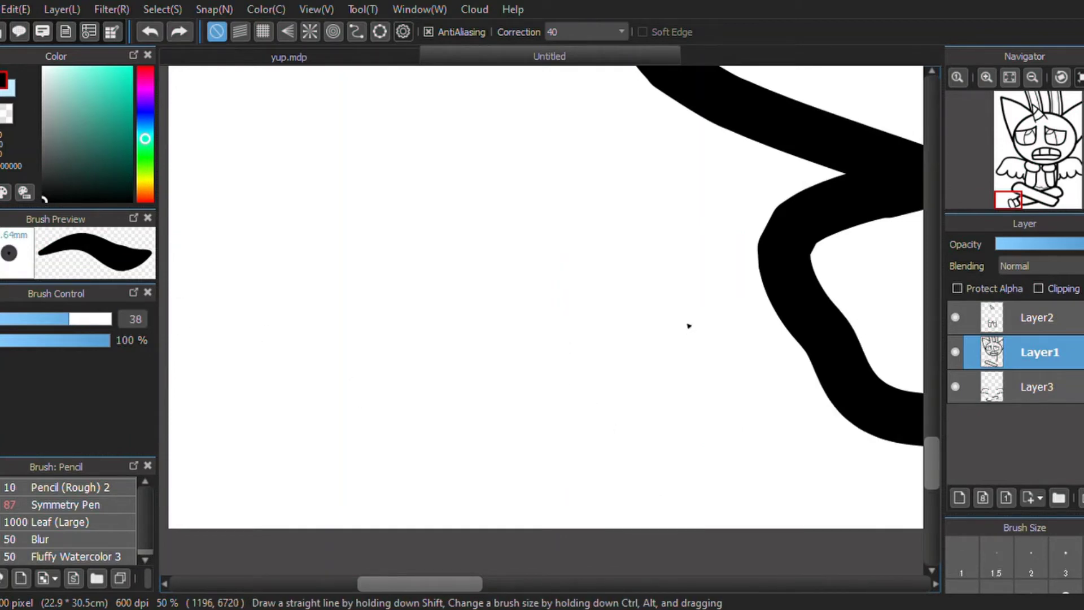
pyautogui.moveTo(593, 205)
pyautogui.mouseDown()
pyautogui.moveTo(511, 215)
pyautogui.moveTo(498, 331)
pyautogui.moveTo(605, 322)
pyautogui.mouseUp()
pyautogui.hotkey('ctrl', 'z')
pyautogui.moveTo(611, 236)
pyautogui.mouseDown()
pyautogui.moveTo(463, 290)
pyautogui.moveTo(612, 339)
pyautogui.mouseUp()
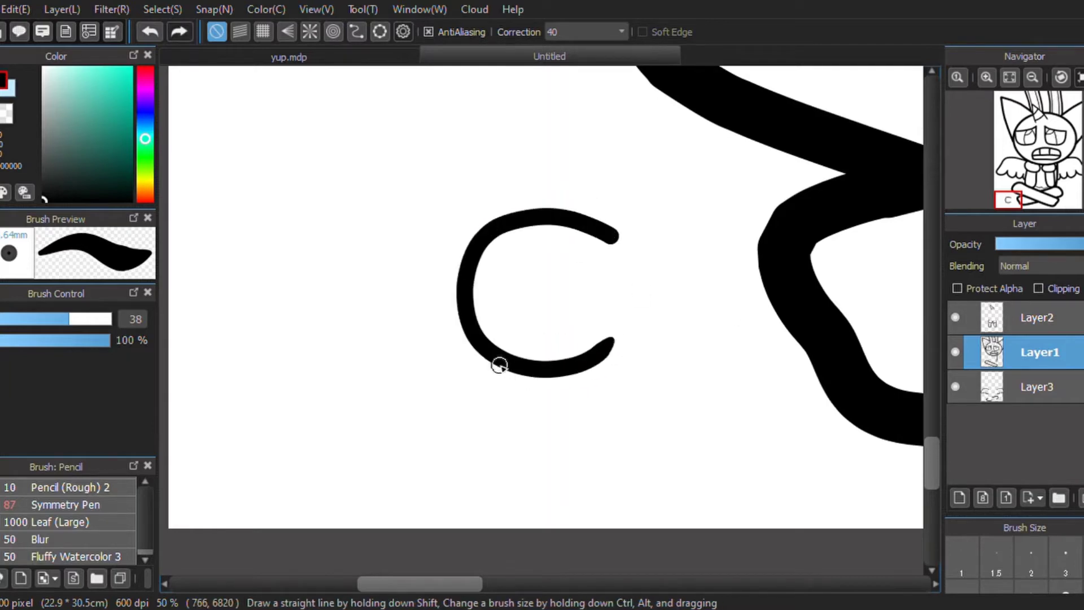
pyautogui.moveTo(499, 366)
pyautogui.mouseDown()
pyautogui.moveTo(482, 457)
pyautogui.moveTo(633, 430)
pyautogui.mouseUp()
pyautogui.hotkey('ctrl', 'z')
pyautogui.hotkey('ctrl', 'z')
pyautogui.moveTo(15, 318); pyautogui.dragTo(22, 317)
pyautogui.moveTo(675, 257)
pyautogui.mouseDown()
pyautogui.moveTo(654, 213)
pyautogui.moveTo(675, 363)
pyautogui.mouseUp()
pyautogui.moveTo(530, 372)
pyautogui.mouseDown()
pyautogui.moveTo(512, 386)
pyautogui.moveTo(570, 540)
pyautogui.mouseUp()
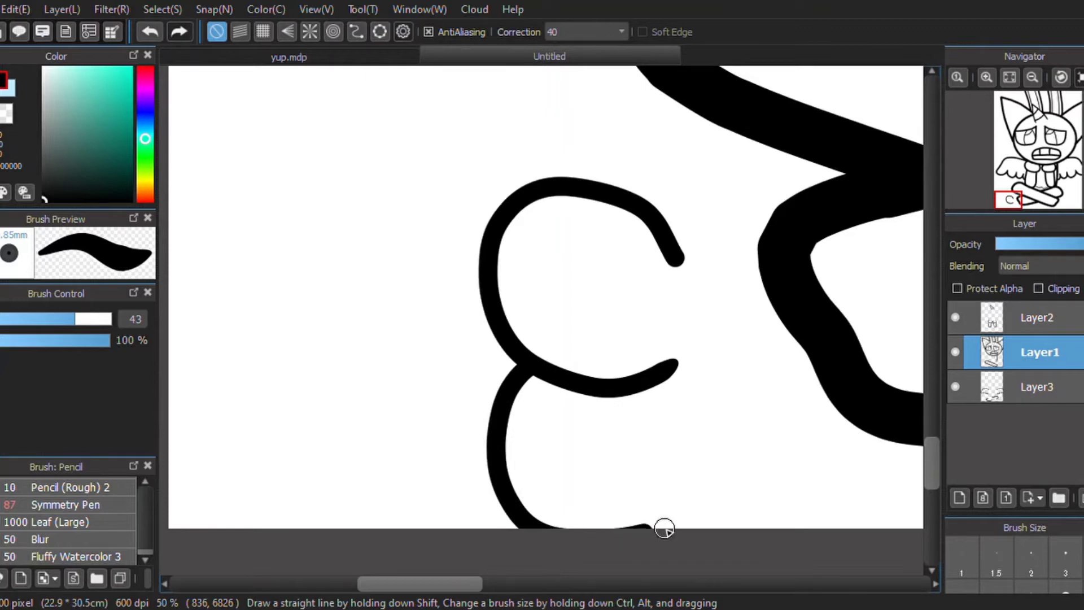
pyautogui.moveTo(659, 213); pyautogui.dragTo(781, 227)
pyautogui.moveTo(909, 442); pyautogui.dragTo(853, 497)
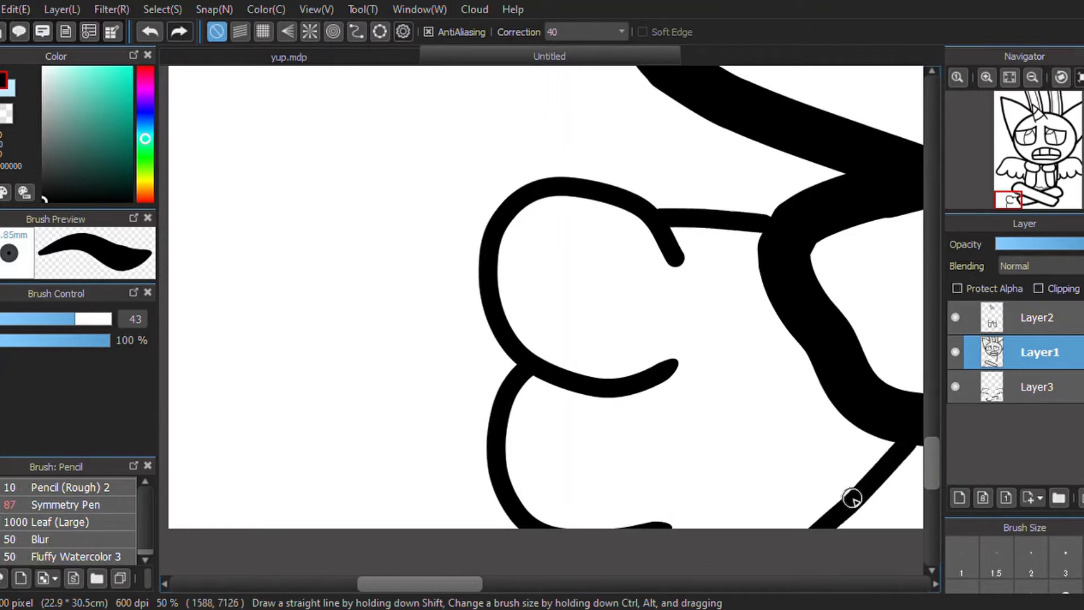
pyautogui.hotkey('ctrl', 'z')
pyautogui.hotkey('ctrl', 'z')
pyautogui.hotkey('ctrl', 'z')
pyautogui.hotkey('ctrl', 'z')
pyautogui.hotkey('ctrl', 'z')
# Add a new layer and move it below Layer3, at the bottom of the layer stack
pyautogui.click(1039, 82)
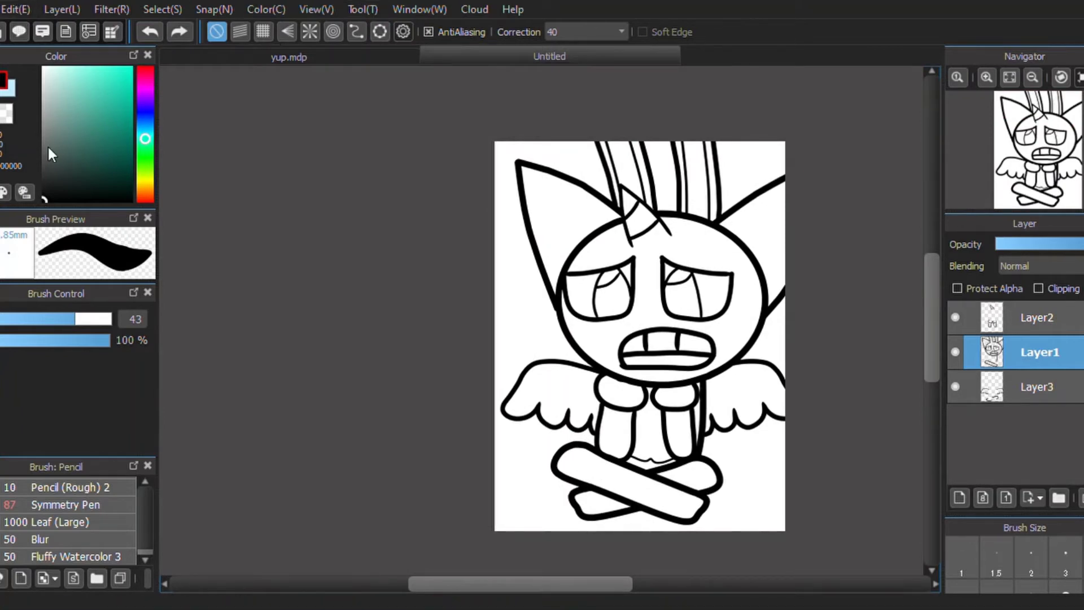
pyautogui.click(959, 497)
pyautogui.moveTo(1065, 353); pyautogui.dragTo(1071, 436)
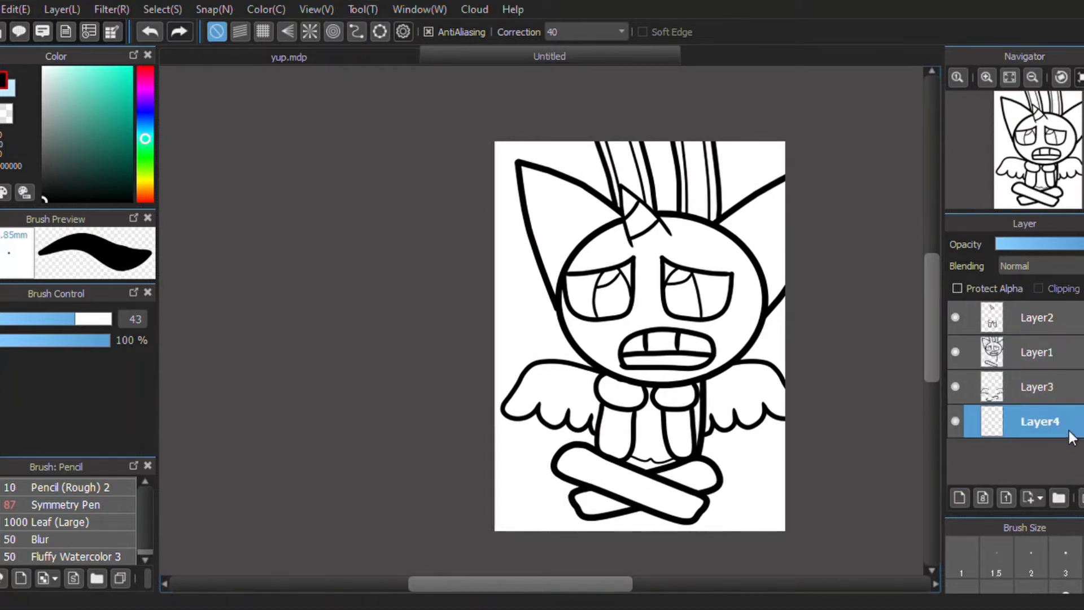
# Fill the character's left-hand ear with dark grey on Layer4 using the Bucket tool
pyautogui.click(44, 167)
pyautogui.press('g')
pyautogui.click(585, 223)
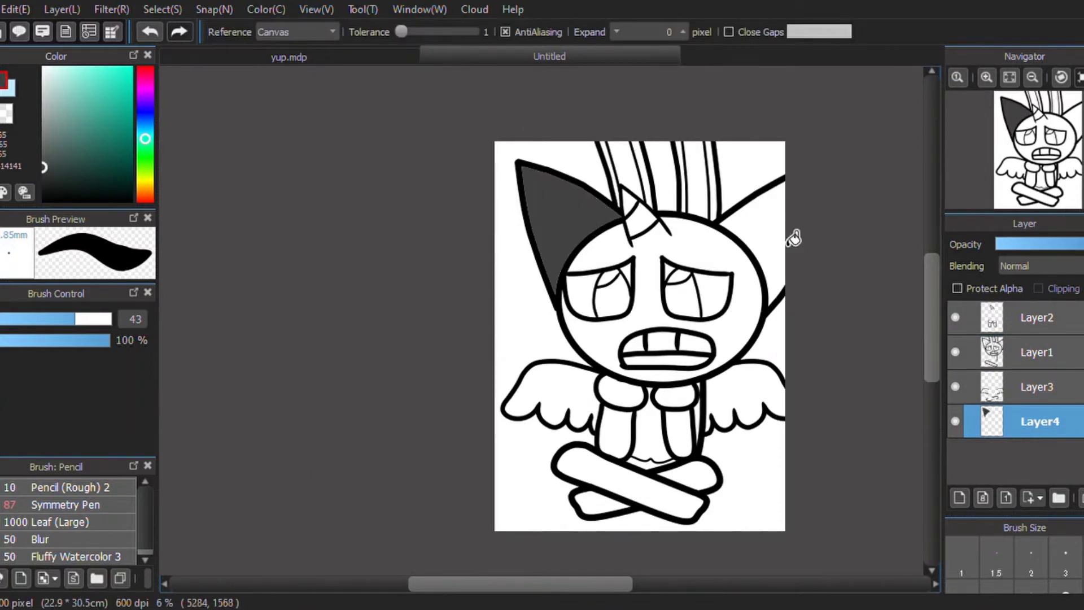
# Fill the other ear and the face with dark grey, and fill both irises black using a Bucket tolerance of 16
pyautogui.click(779, 243)
pyautogui.click(717, 247)
pyautogui.click(43, 199)
pyautogui.click(609, 319)
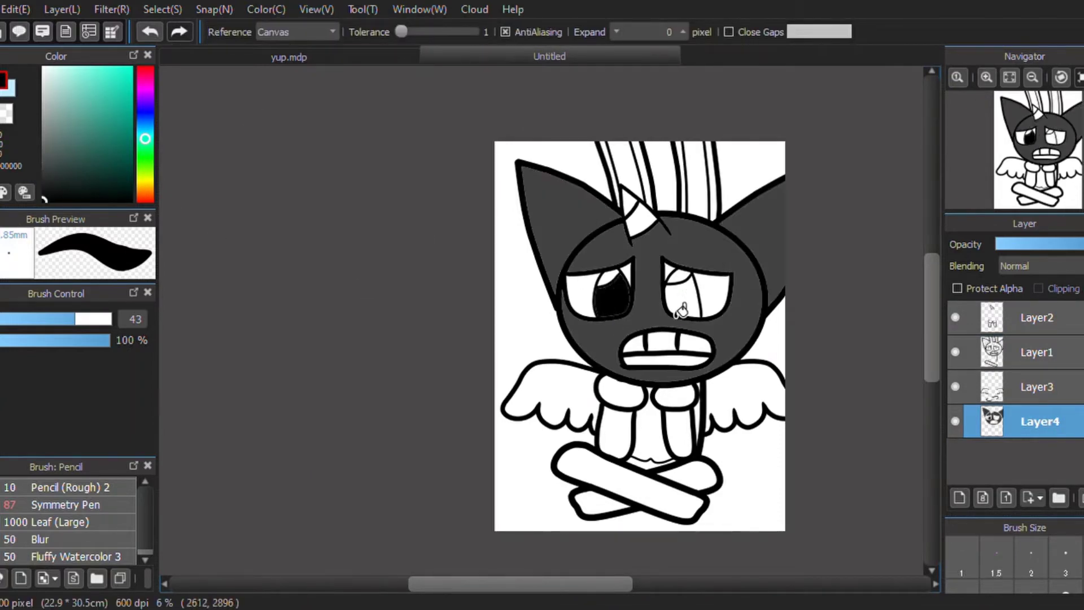
pyautogui.hotkey('ctrl', 'z')
pyautogui.moveTo(401, 31); pyautogui.dragTo(408, 33)
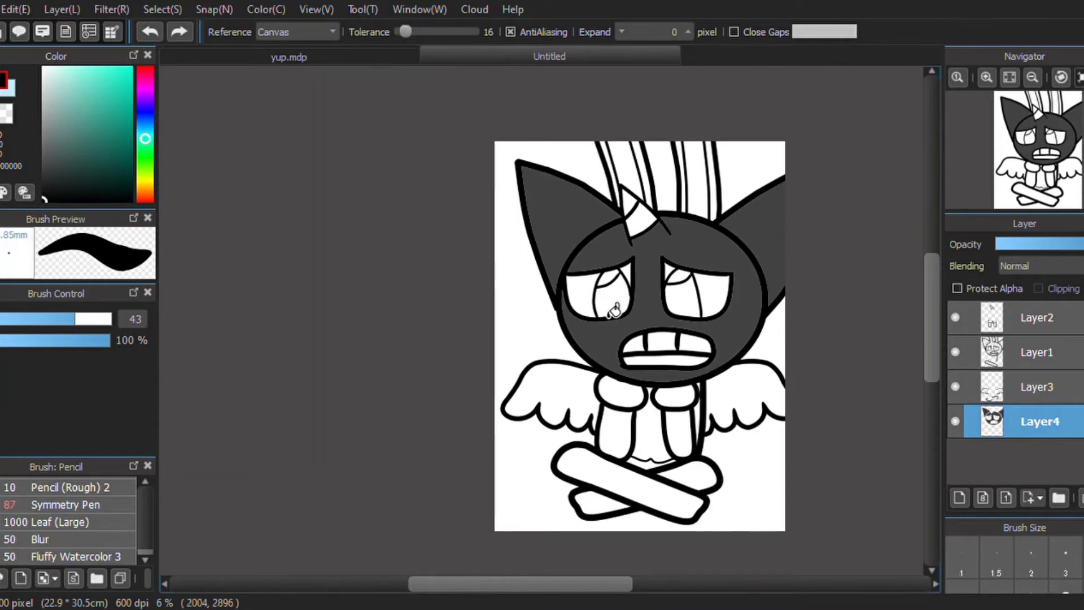
pyautogui.click(615, 311)
pyautogui.click(684, 302)
# Draw a short curved tongue line across the lower part of the open mouth on Layer1 with the Pencil
pyautogui.moveTo(935, 340); pyautogui.dragTo(940, 335)
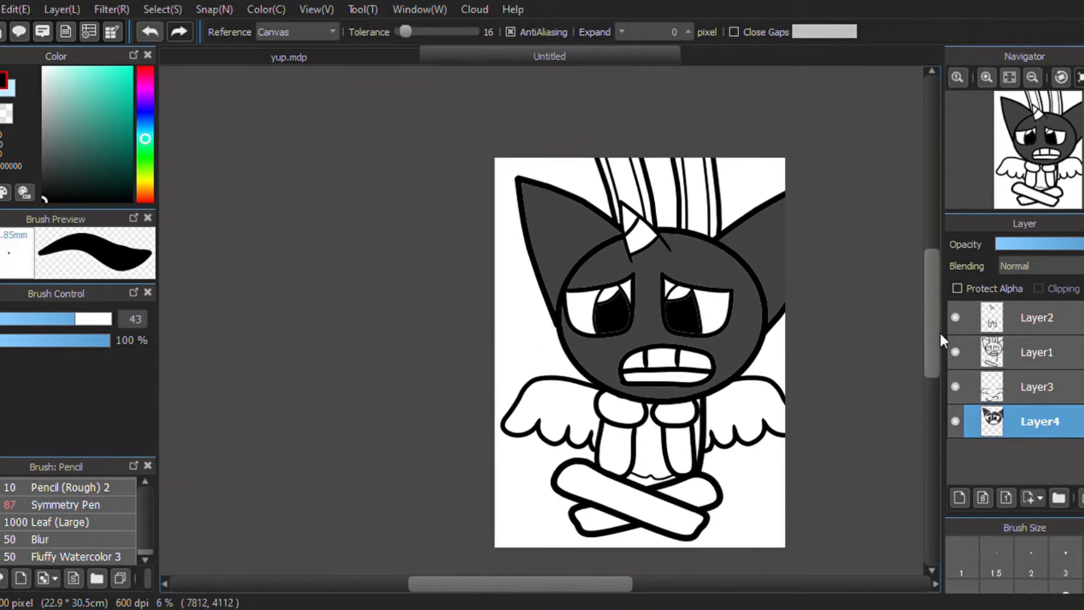
pyautogui.click(990, 79)
pyautogui.click(989, 79)
pyautogui.click(989, 79)
pyautogui.moveTo(550, 585); pyautogui.dragTo(627, 584)
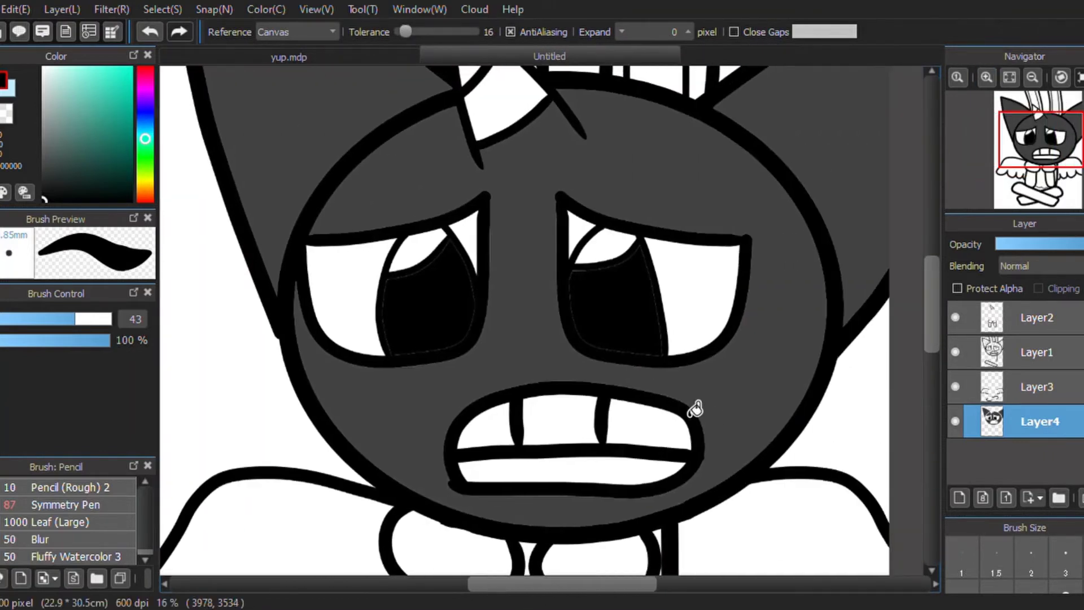
pyautogui.click(1038, 353)
pyautogui.press('b')
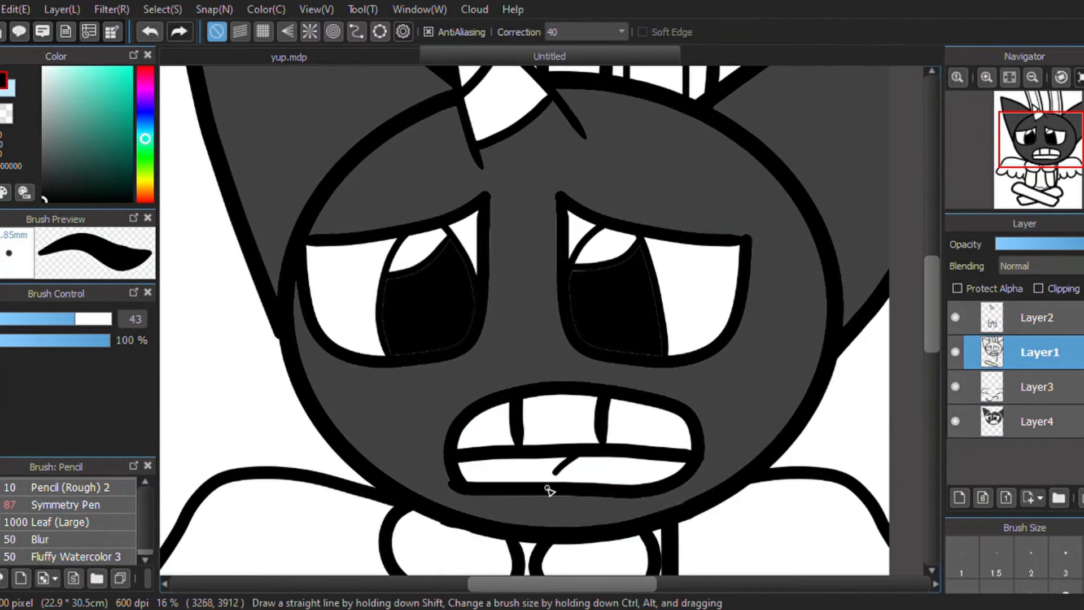
pyautogui.moveTo(993, 398)
pyautogui.mouseDown()
pyautogui.moveTo(1009, 414)
pyautogui.moveTo(1010, 398)
pyautogui.mouseUp()
# Fill the tongue area with light pink #FFC1FB on Layer4
pyautogui.click(1008, 421)
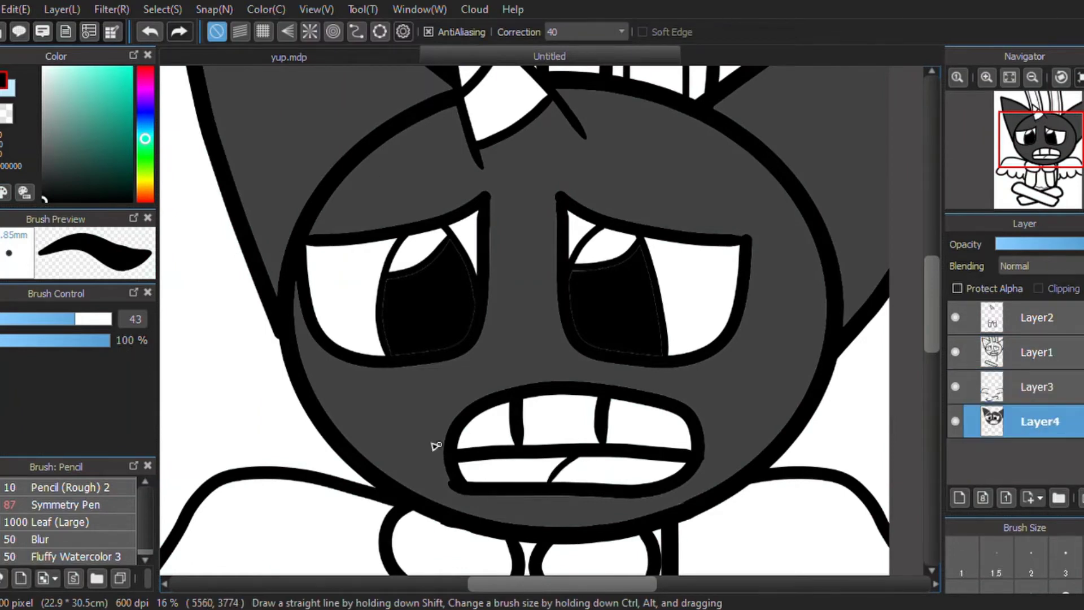
pyautogui.rightClick(435, 446)
pyautogui.press('g')
pyautogui.click(612, 479)
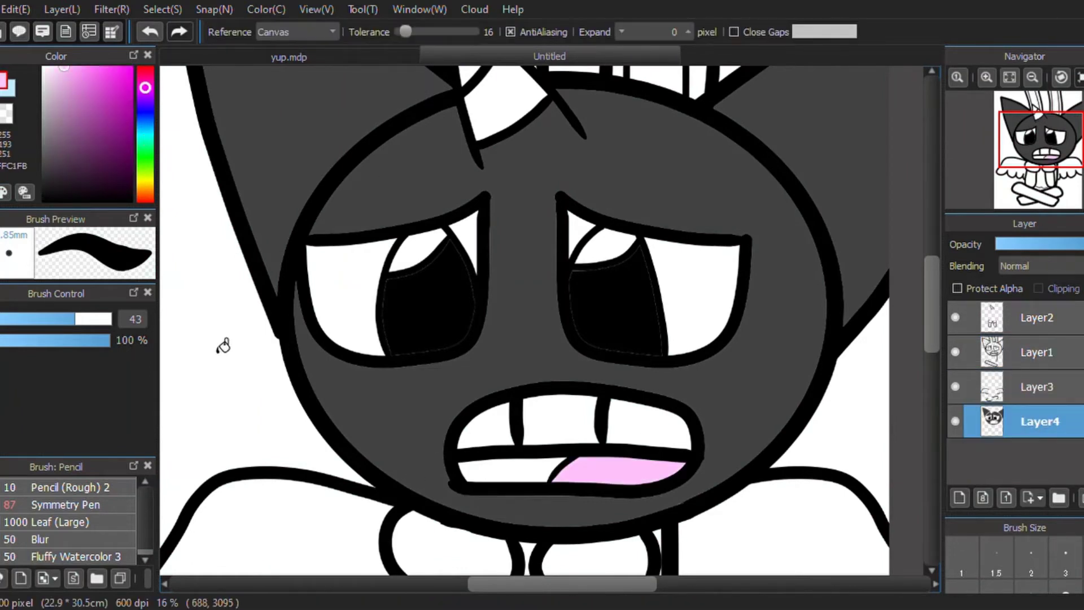
# Fill the remaining lower mouth area beside the tongue with dark brown #392103
pyautogui.moveTo(150, 179); pyautogui.dragTo(149, 190)
pyautogui.click(124, 167)
pyautogui.moveTo(82, 150); pyautogui.dragTo(127, 171)
pyautogui.click(523, 482)
# Paint black over the thin unfilled gaps around both irises on Layer4, with Pencil size 84 and Correction 0
pyautogui.press('b')
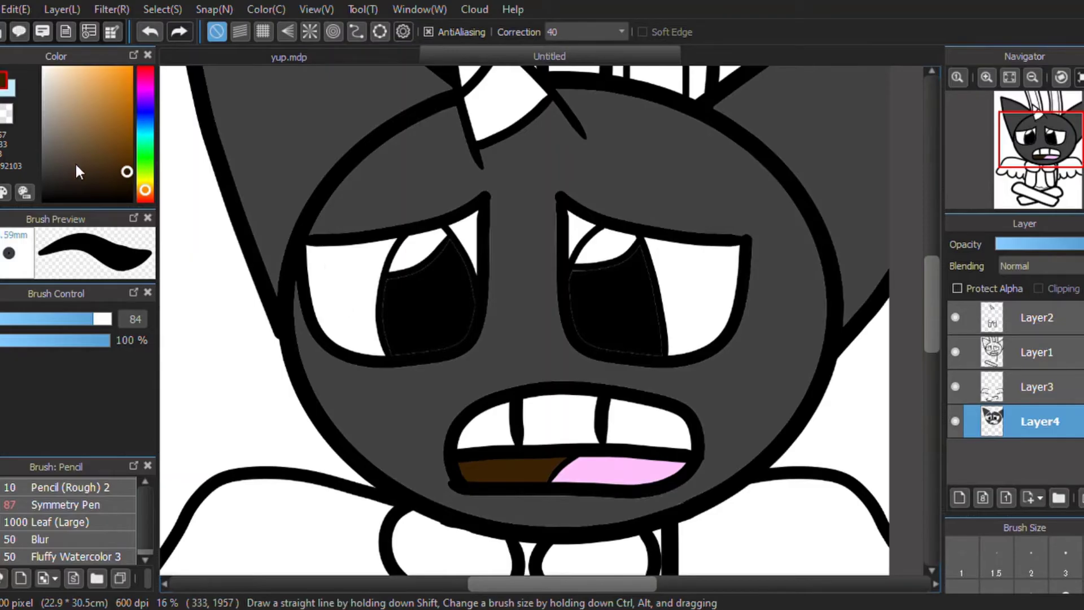
pyautogui.moveTo(75, 172); pyautogui.dragTo(43, 201)
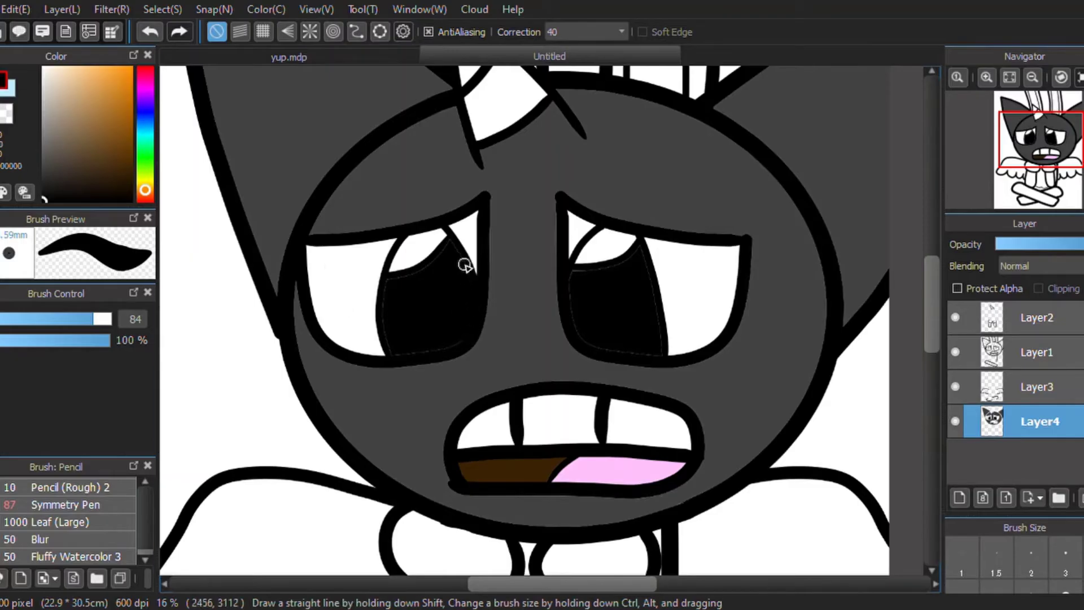
pyautogui.click(616, 33)
pyautogui.click(604, 49)
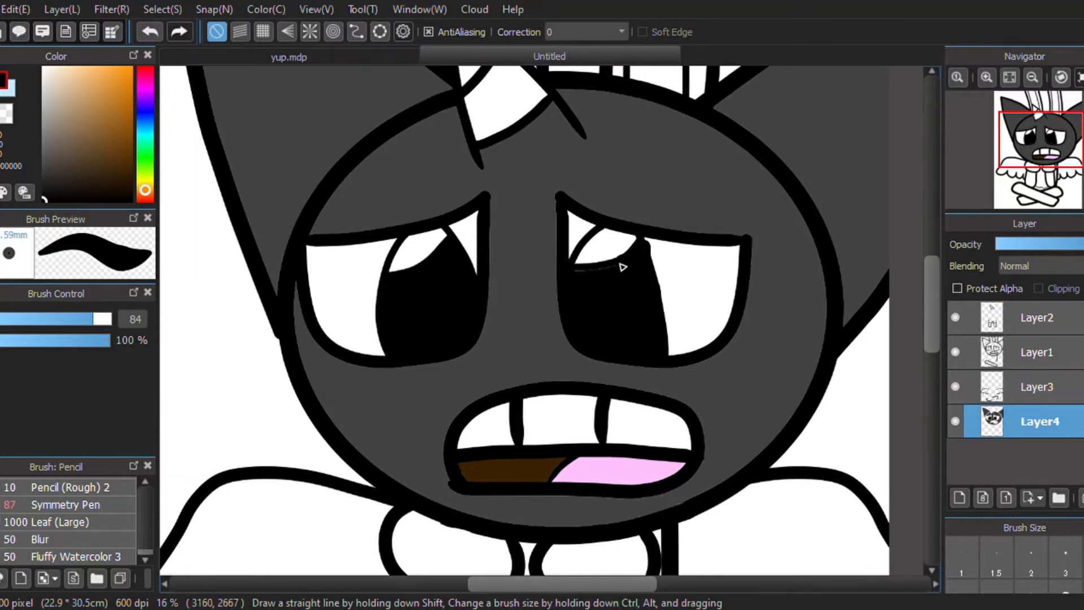
pyautogui.moveTo(622, 267); pyautogui.dragTo(588, 341)
pyautogui.moveTo(634, 263); pyautogui.dragTo(640, 237)
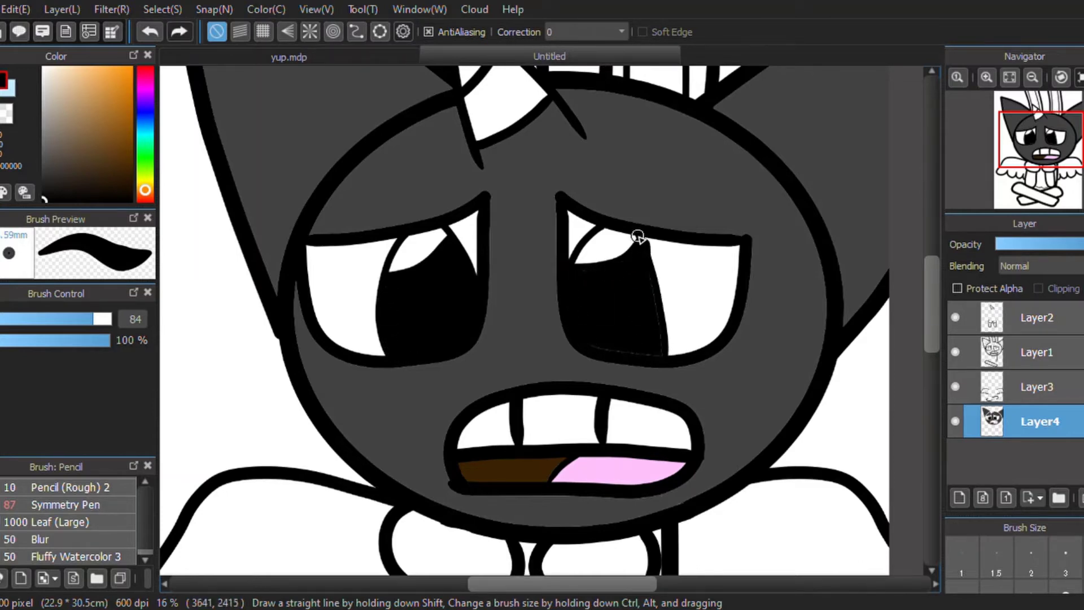
pyautogui.hotkey('ctrl', 'z')
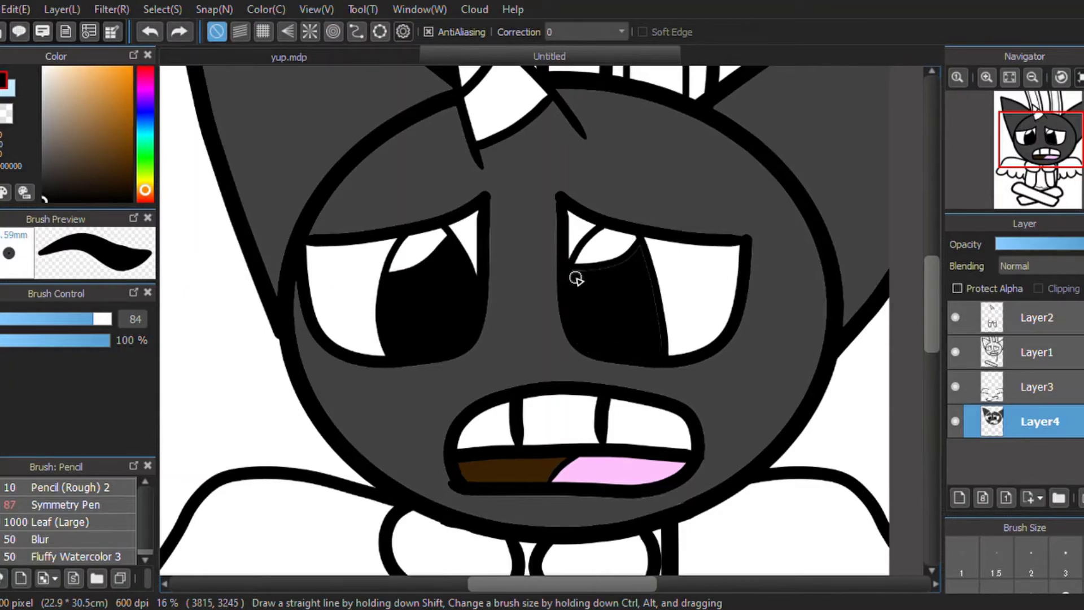
pyautogui.moveTo(576, 277); pyautogui.dragTo(660, 350)
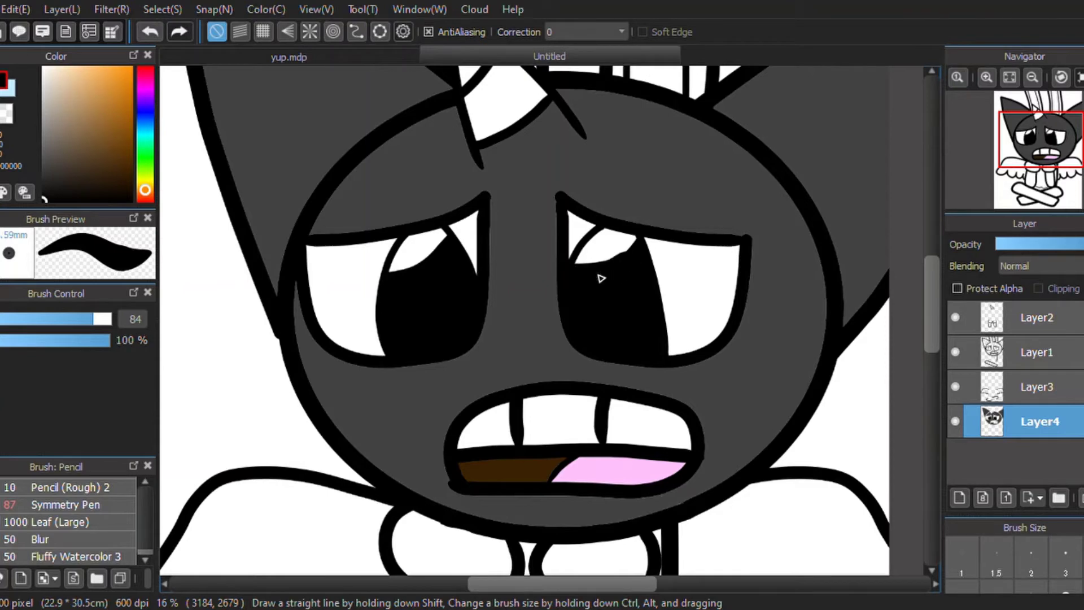
pyautogui.hotkey('ctrl', 'z')
pyautogui.tripleClick(987, 78)
pyautogui.moveTo(642, 181); pyautogui.dragTo(813, 141)
# Fill the four narrow outer stripes of the two hair spikes with magenta #F800FF on Layer4
pyautogui.doubleClick(1033, 78)
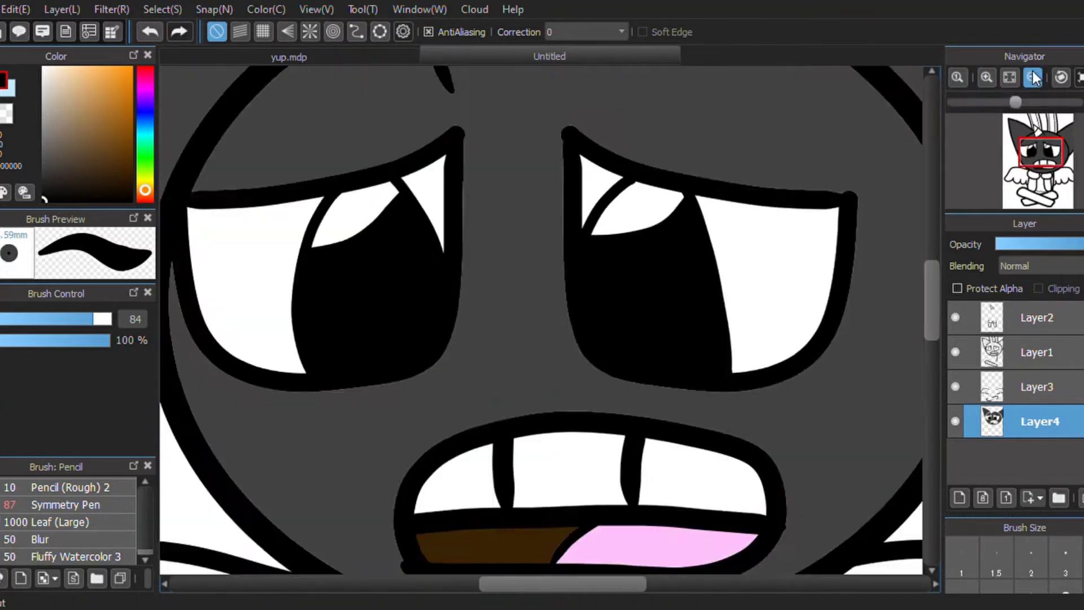
pyautogui.click(1033, 73)
pyautogui.scroll(5, 917, 249)
pyautogui.click(145, 91)
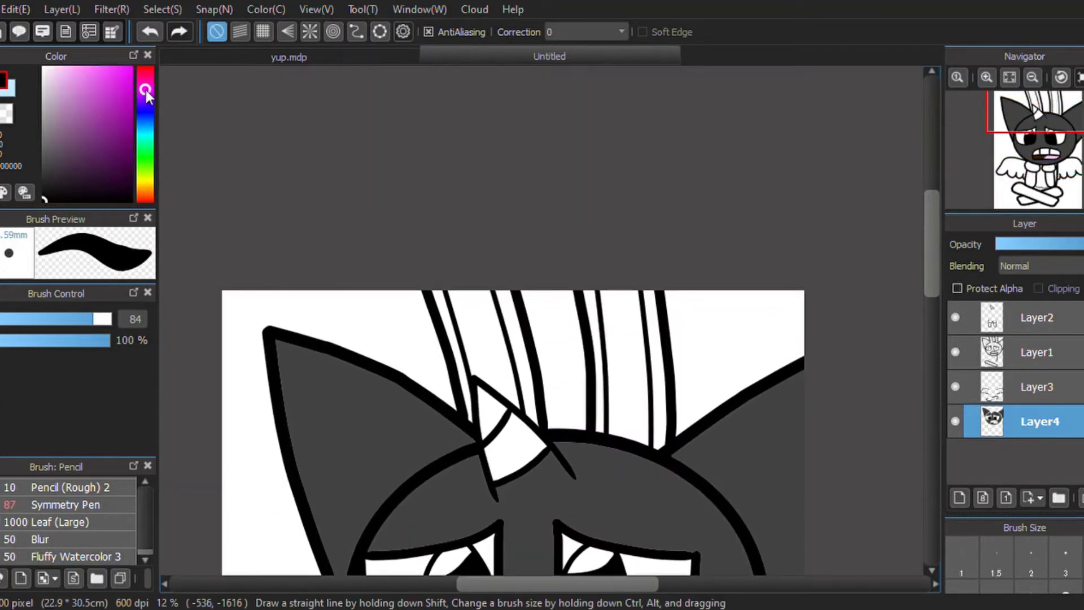
pyautogui.click(131, 68)
pyautogui.press('g')
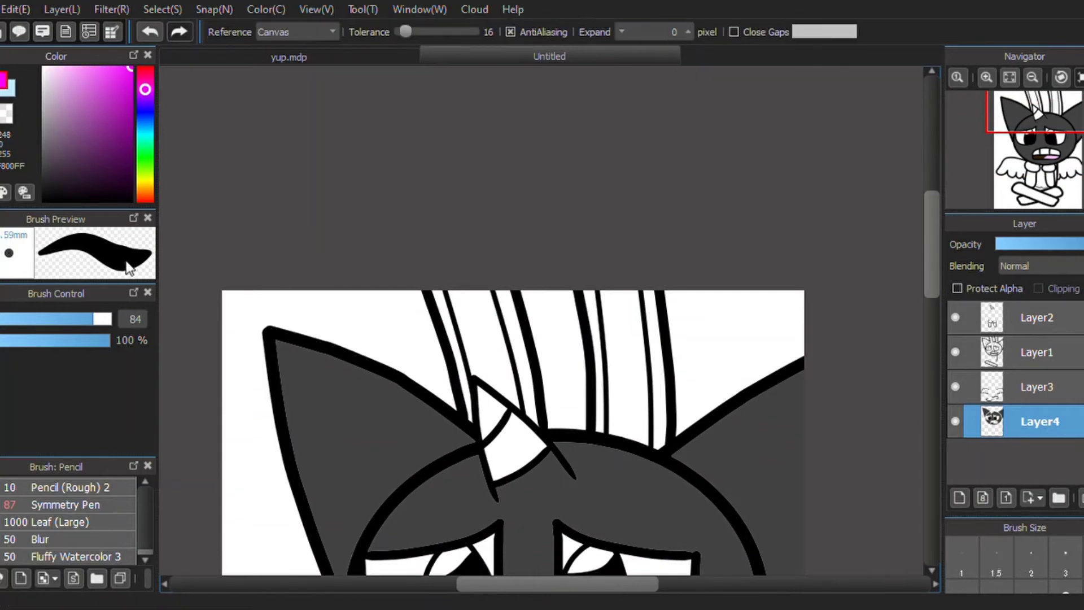
pyautogui.click(526, 354)
pyautogui.click(449, 333)
pyautogui.click(596, 336)
pyautogui.click(659, 346)
# Fill the wide middle bands of both hair spikes with lighter magenta, trying #F941FF before settling on #FB72FF
pyautogui.click(110, 68)
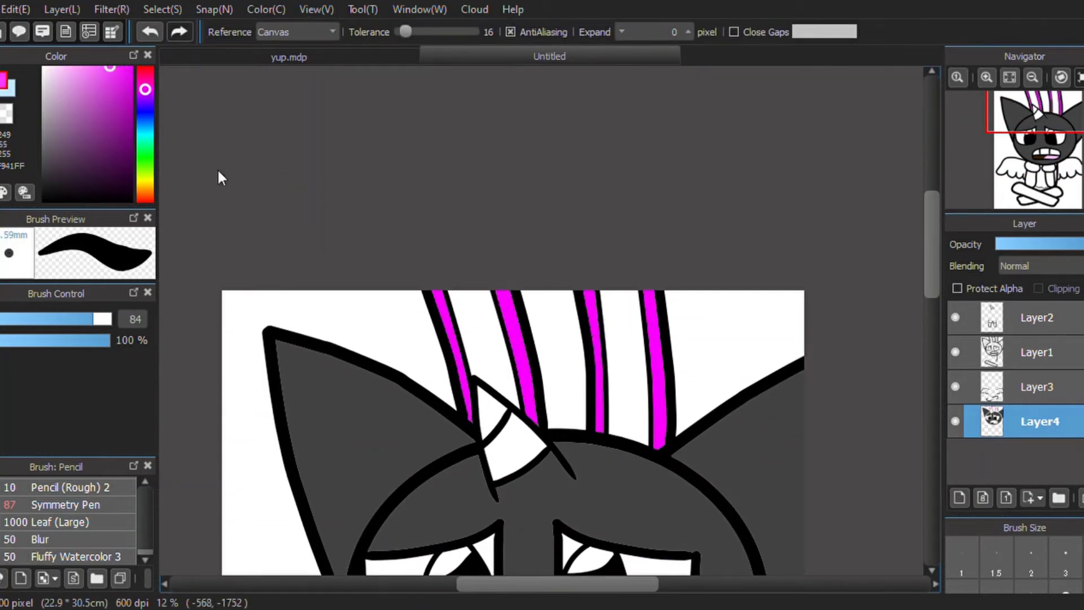
pyautogui.click(480, 359)
pyautogui.click(638, 367)
pyautogui.hotkey('ctrl', 'z')
pyautogui.hotkey('ctrl', 'z')
pyautogui.click(93, 68)
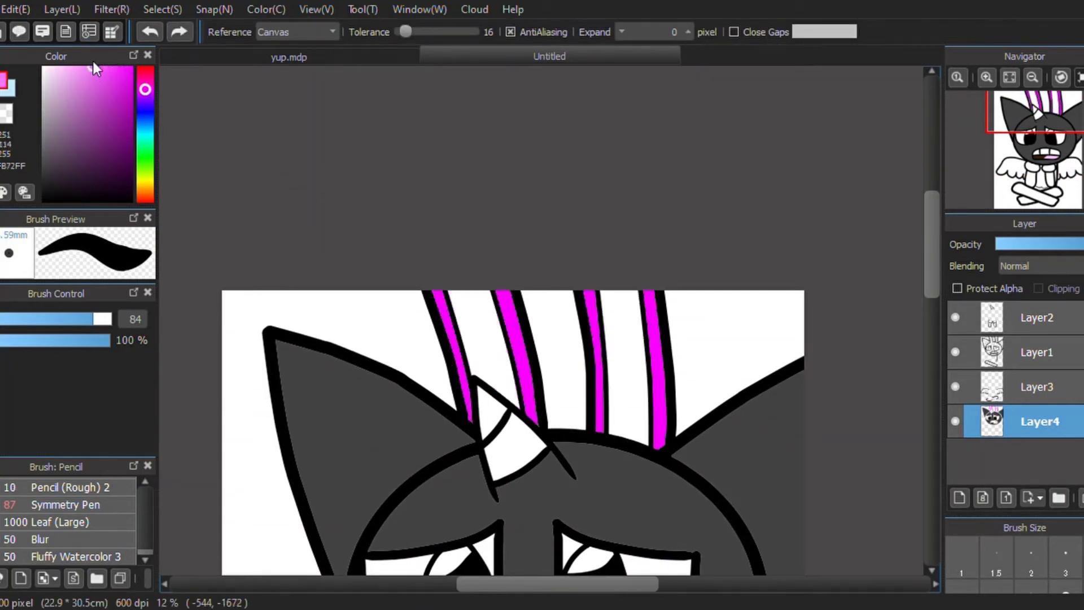
pyautogui.click(485, 350)
pyautogui.click(636, 387)
# Refill the four narrow outer stripes of the hair spikes with crimson #FF0057
pyautogui.moveTo(929, 272); pyautogui.dragTo(930, 299)
pyautogui.click(145, 74)
pyautogui.click(129, 69)
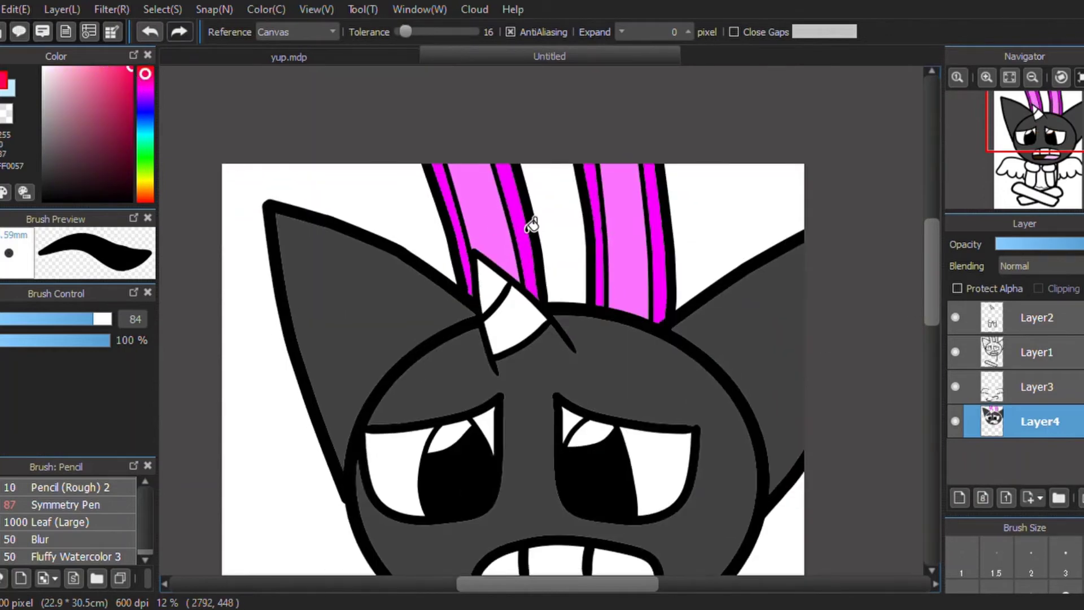
pyautogui.click(526, 225)
pyautogui.click(452, 208)
pyautogui.click(593, 214)
pyautogui.click(652, 217)
# Refill the wide middle bands of both hair spikes with pinkish red #FF4D89
pyautogui.click(106, 68)
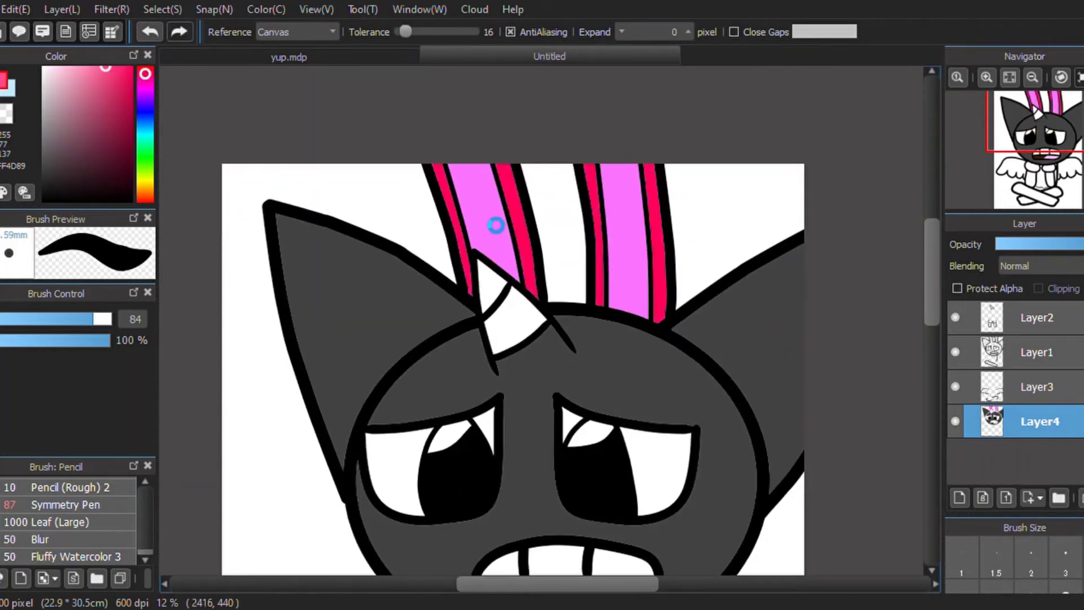
pyautogui.click(497, 225)
pyautogui.click(637, 257)
# Fill the horn with pale yellow on Layer4
pyautogui.moveTo(932, 286); pyautogui.dragTo(934, 343)
pyautogui.click(145, 180)
pyautogui.click(61, 66)
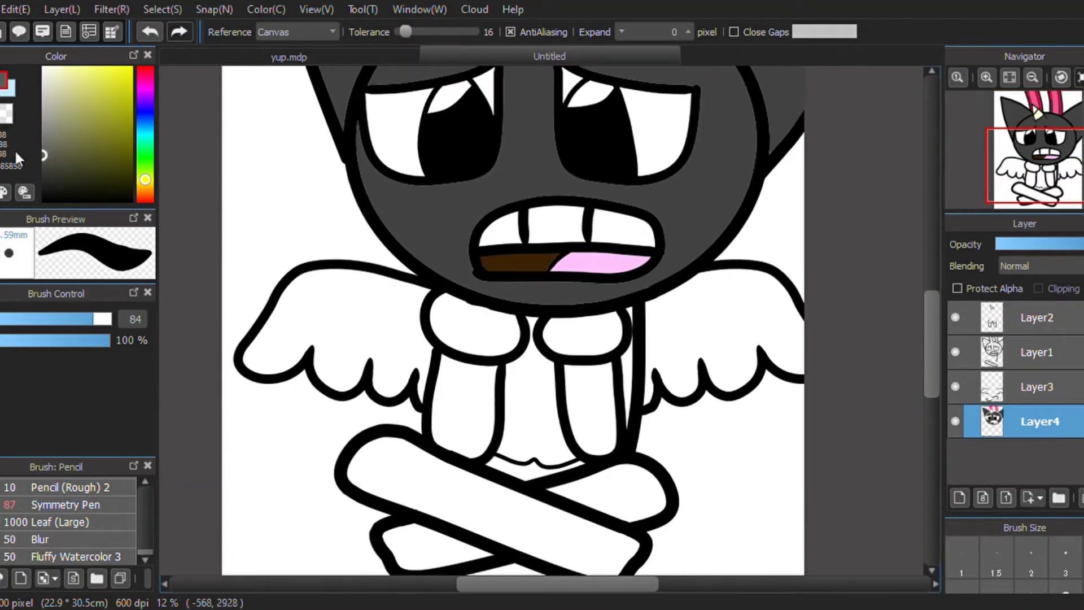
# Sample the face's dark grey and fill both hands beneath the chin with it
pyautogui.press('i')
pyautogui.click(464, 253)
pyautogui.press('g')
pyautogui.click(484, 342)
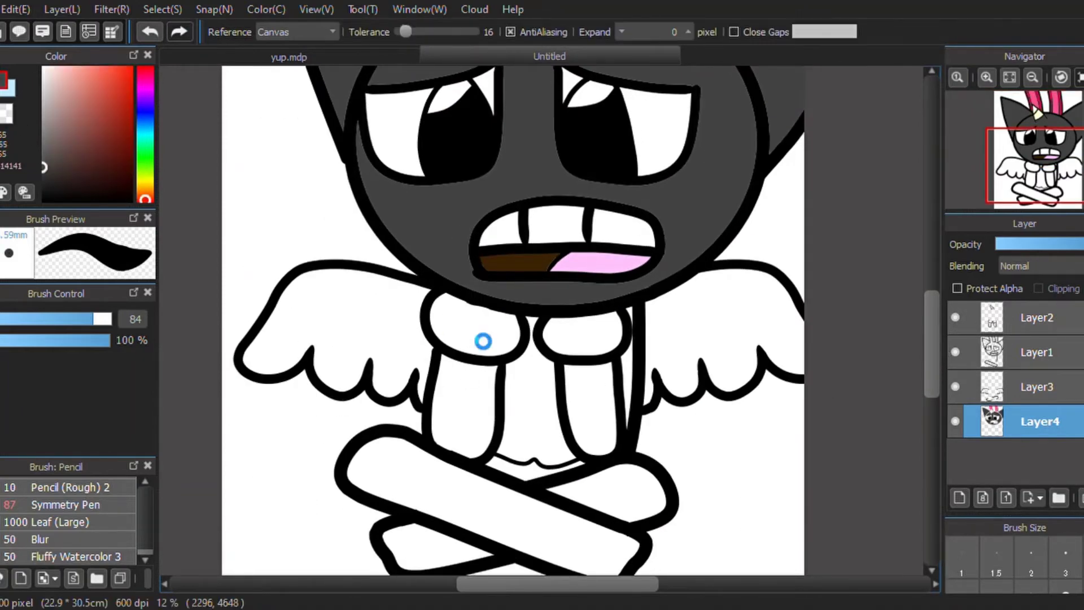
pyautogui.click(604, 354)
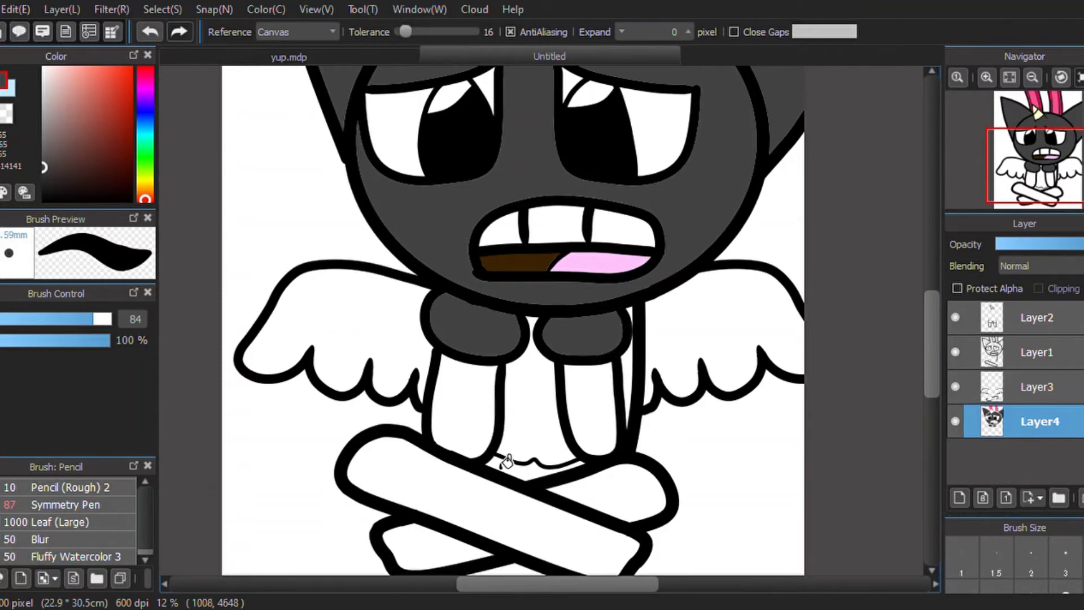
# Fill both forearms and the strip below the wavy line with light grey #F1F1F1
pyautogui.click(44, 73)
pyautogui.click(480, 412)
pyautogui.click(607, 421)
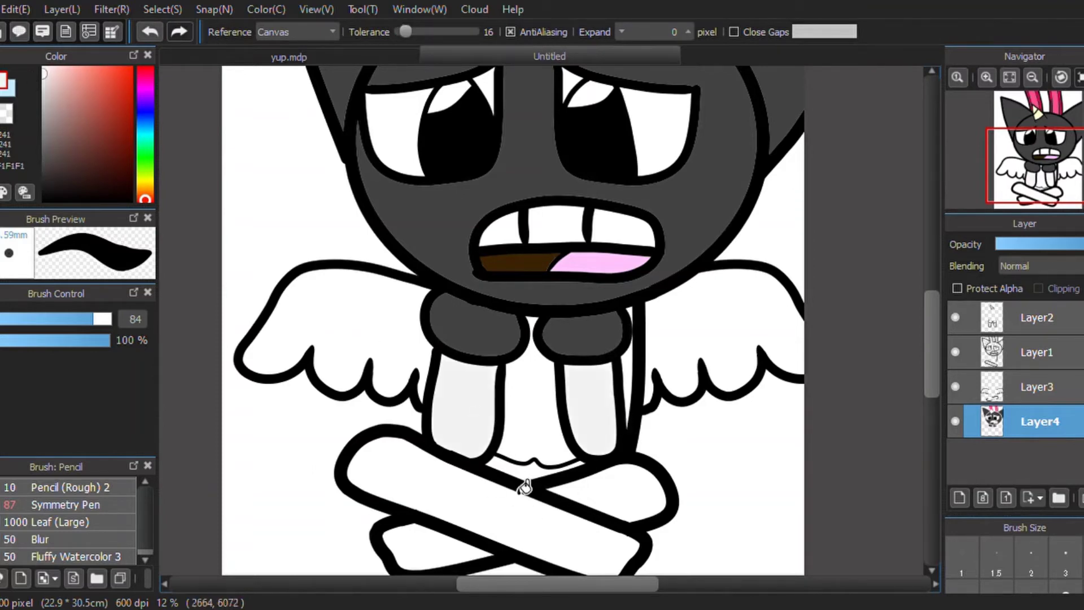
# Fill the torso between the forearms with pale orange #FFE2A6
pyautogui.click(145, 187)
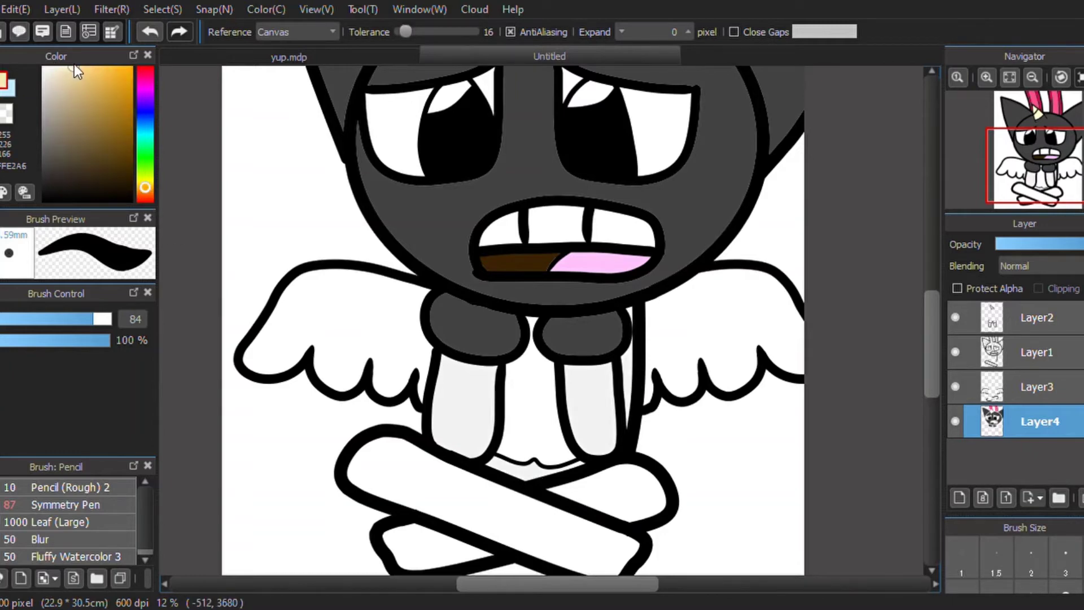
pyautogui.click(531, 417)
# Sample the forearms' light grey and fill the front leg and the right-hand part of the rear leg with it
pyautogui.click(1, 418)
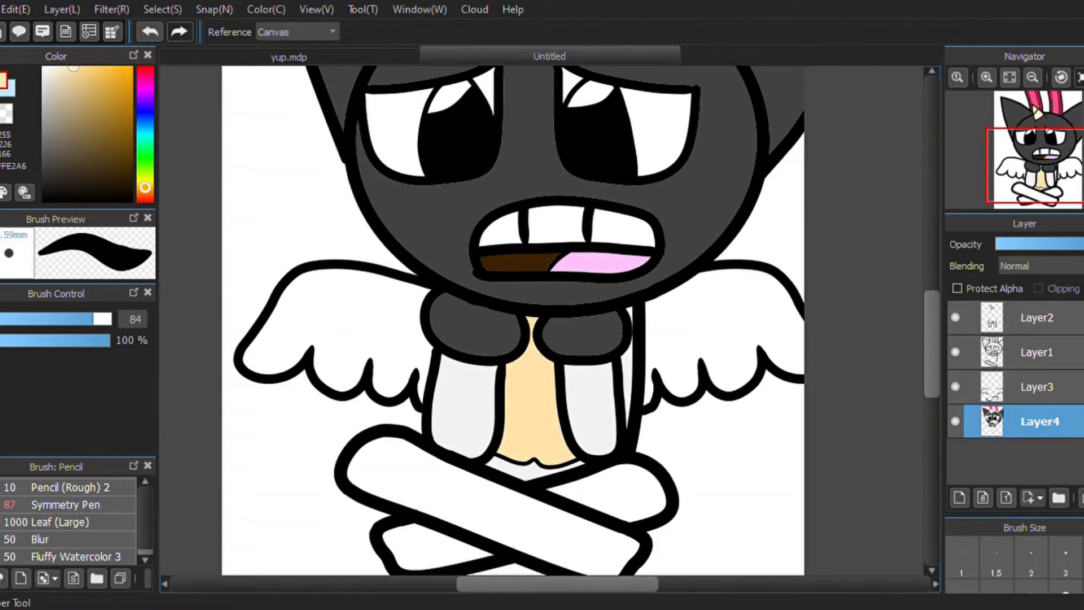
pyautogui.click(463, 410)
pyautogui.click(626, 510)
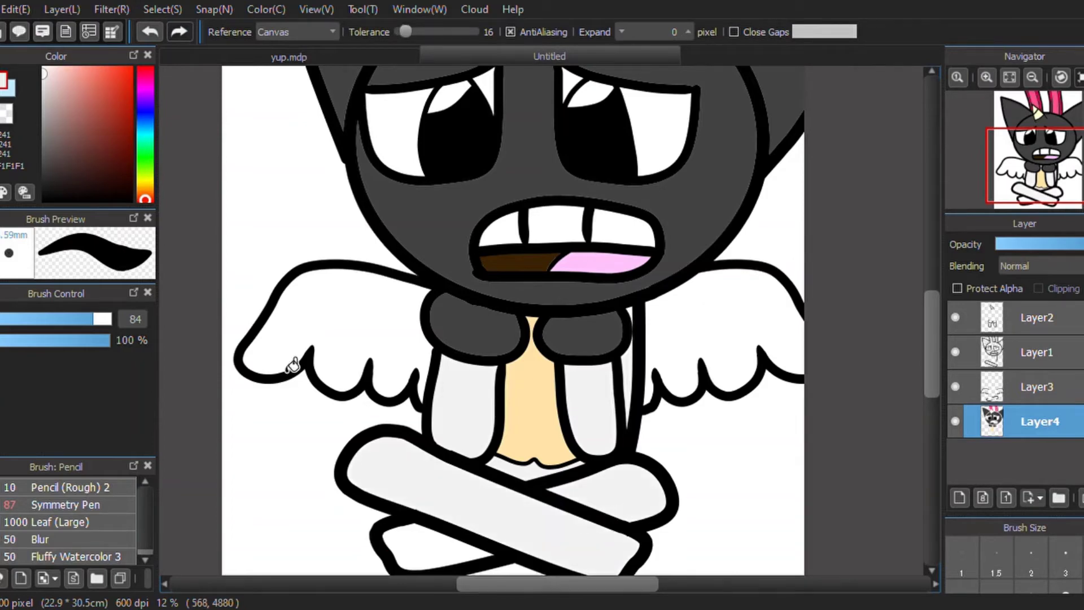
# Refill the torso between the forearms with teal #6FB9BD
pyautogui.moveTo(930, 344)
pyautogui.mouseDown()
pyautogui.moveTo(930, 270)
pyautogui.moveTo(939, 367)
pyautogui.moveTo(938, 356)
pyautogui.mouseUp()
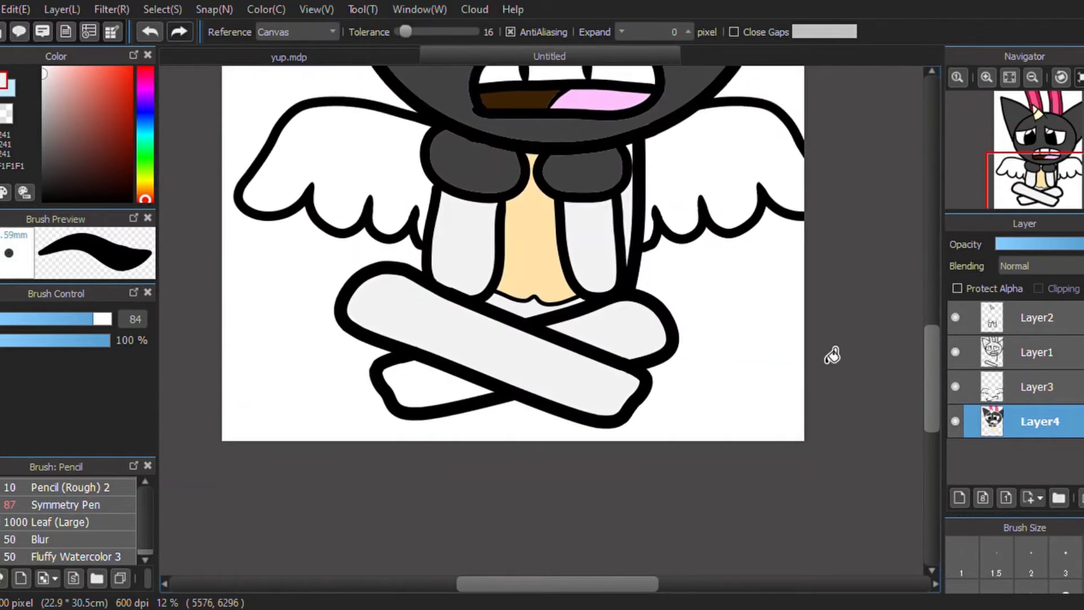
pyautogui.click(145, 133)
pyautogui.click(549, 251)
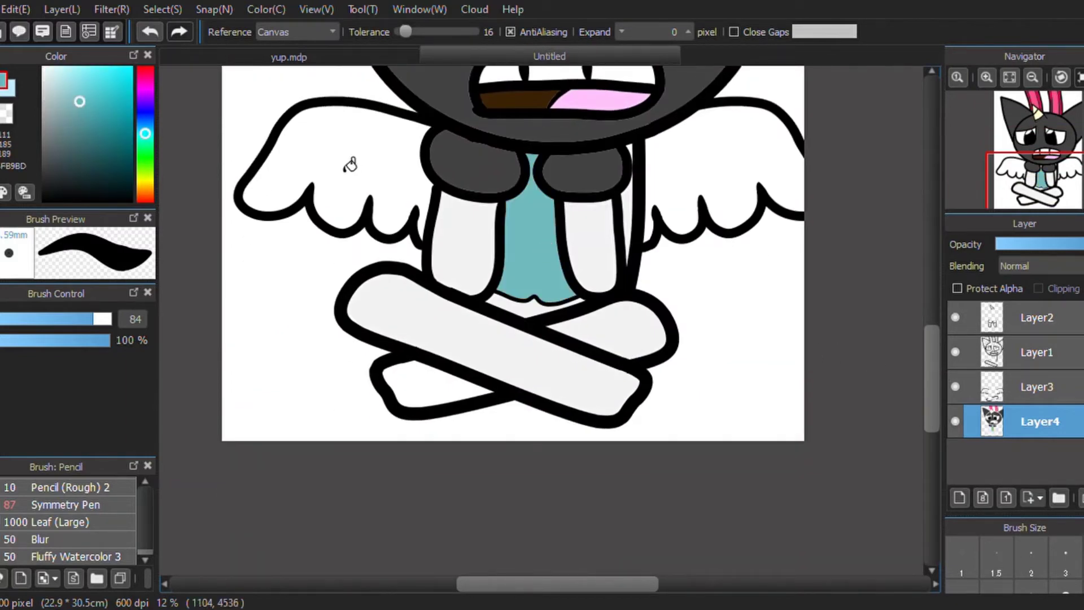
# Sample the legs' light grey and fill the rear leg's left-hand part and both wings with it
pyautogui.keyDown('alt'); pyautogui.click(355, 327); pyautogui.keyUp('alt')
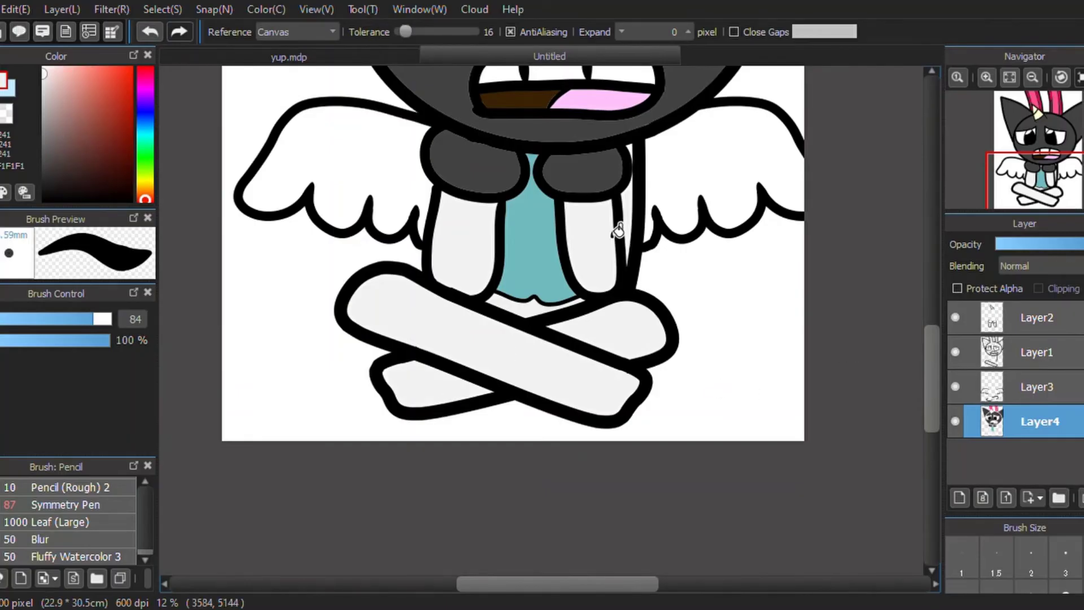
pyautogui.click(728, 171)
pyautogui.click(346, 177)
# Make Layer1 active and set the Pencil size to 53 for line work at the left-hand end of the rear leg
pyautogui.moveTo(932, 372)
pyautogui.mouseDown()
pyautogui.moveTo(931, 253)
pyautogui.moveTo(931, 354)
pyautogui.mouseUp()
pyautogui.click(1067, 387)
pyautogui.click(997, 352)
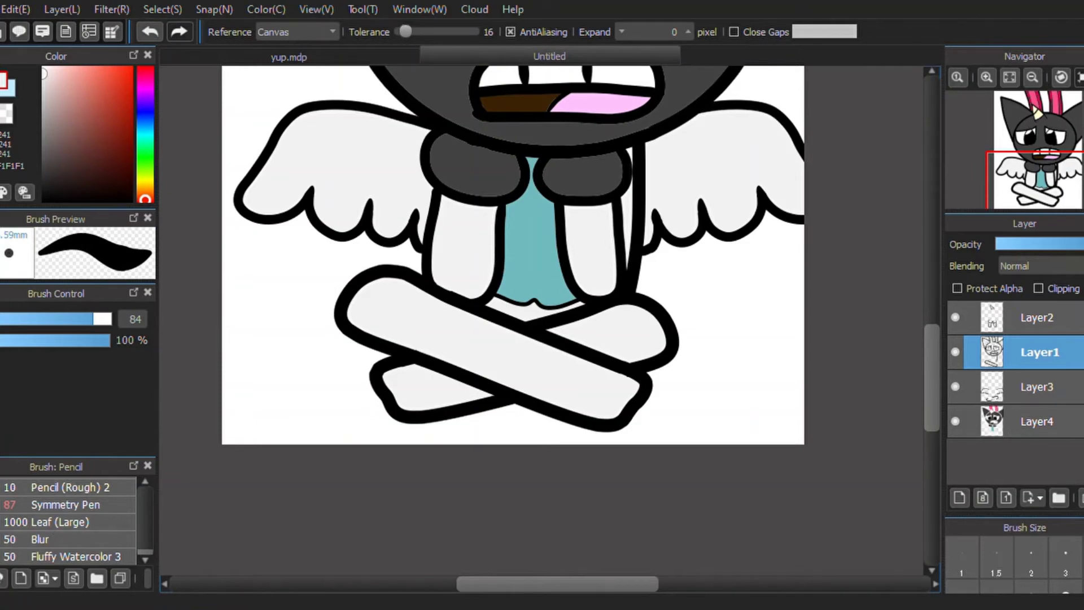
pyautogui.press('b')
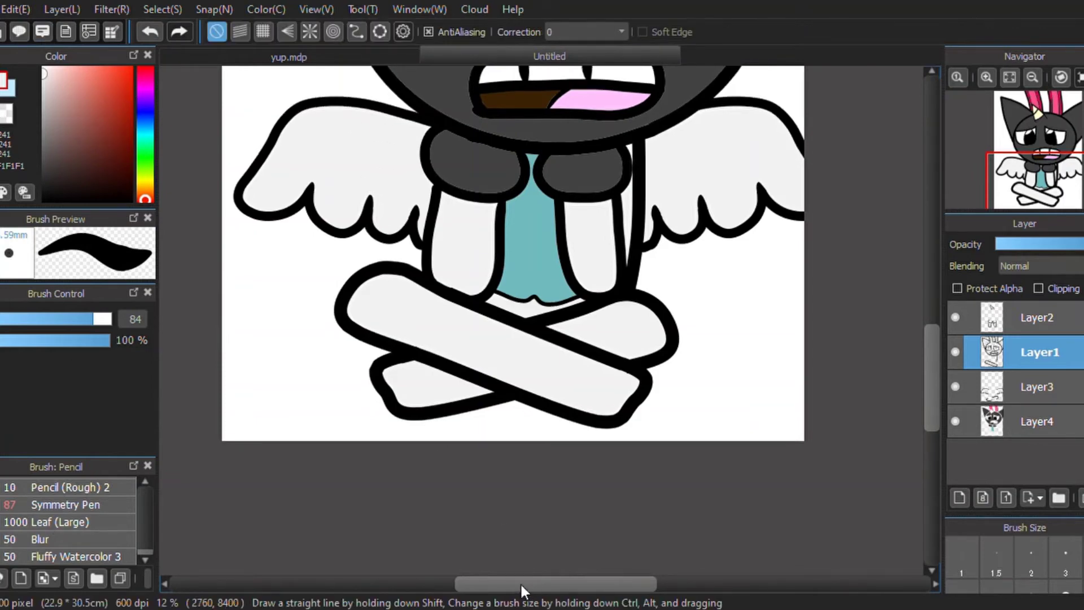
pyautogui.moveTo(521, 585); pyautogui.dragTo(483, 586)
pyautogui.scroll(2, 566, 327)
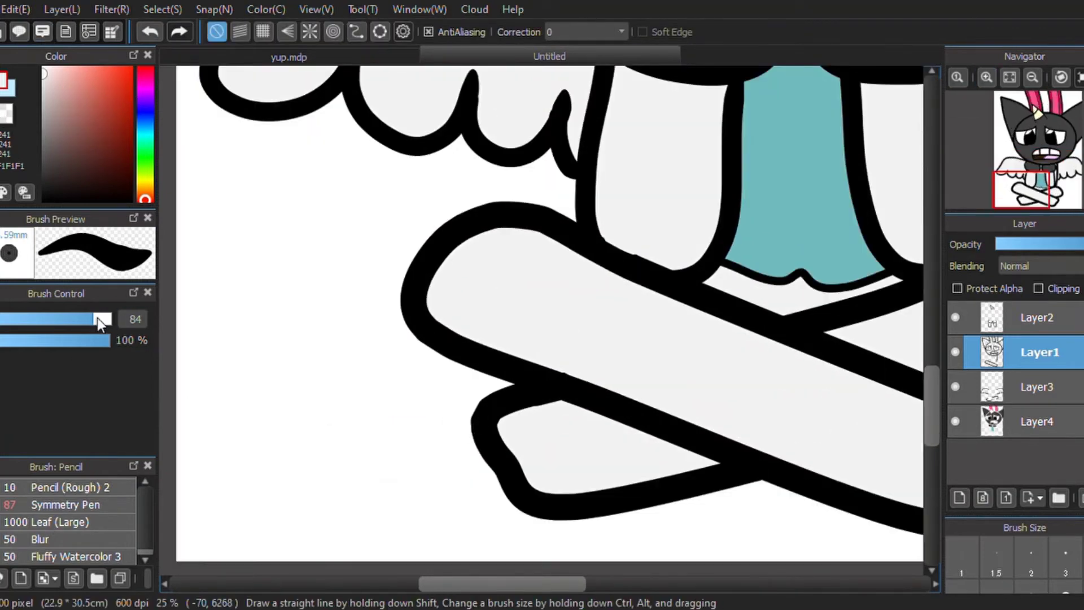
pyautogui.moveTo(933, 419); pyautogui.dragTo(933, 423)
# Try to draw two short black lines extending outward from the left-hand end of the rear leg, and undo both
pyautogui.hotkey('ctrl', 'z')
pyautogui.moveTo(474, 399); pyautogui.dragTo(400, 409)
pyautogui.rightClick(750, 431)
pyautogui.moveTo(516, 478); pyautogui.dragTo(424, 493)
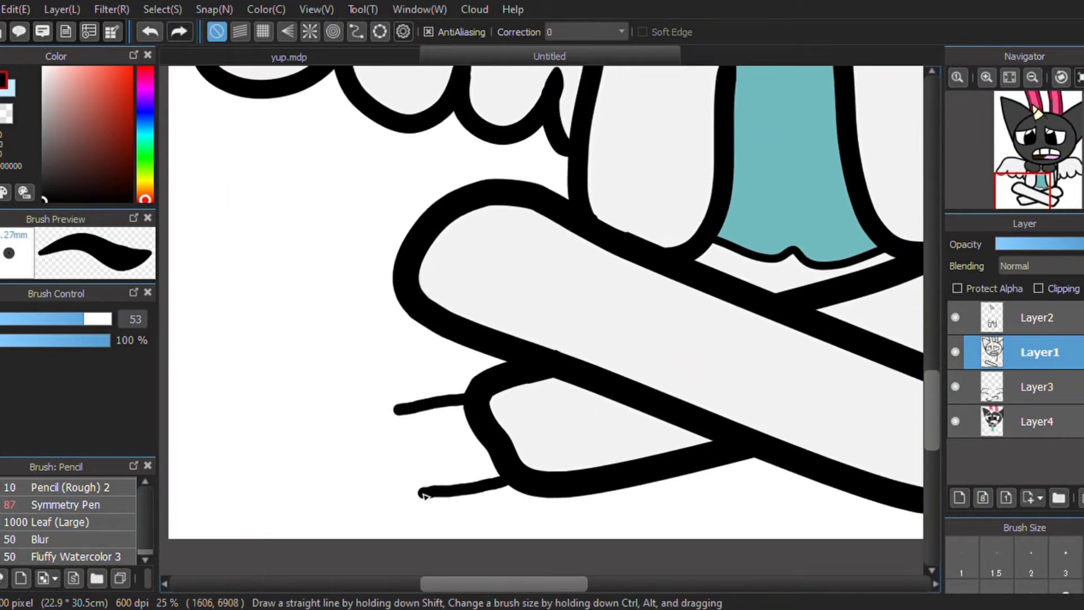
pyautogui.hotkey('ctrl', 'z')
pyautogui.hotkey('ctrl', 'z')
# Set the brush correction to 40, try two tapered black lines outward from the rear leg's left-hand end, and undo both
pyautogui.click(605, 34)
pyautogui.click(571, 455)
pyautogui.moveTo(506, 479); pyautogui.dragTo(421, 506)
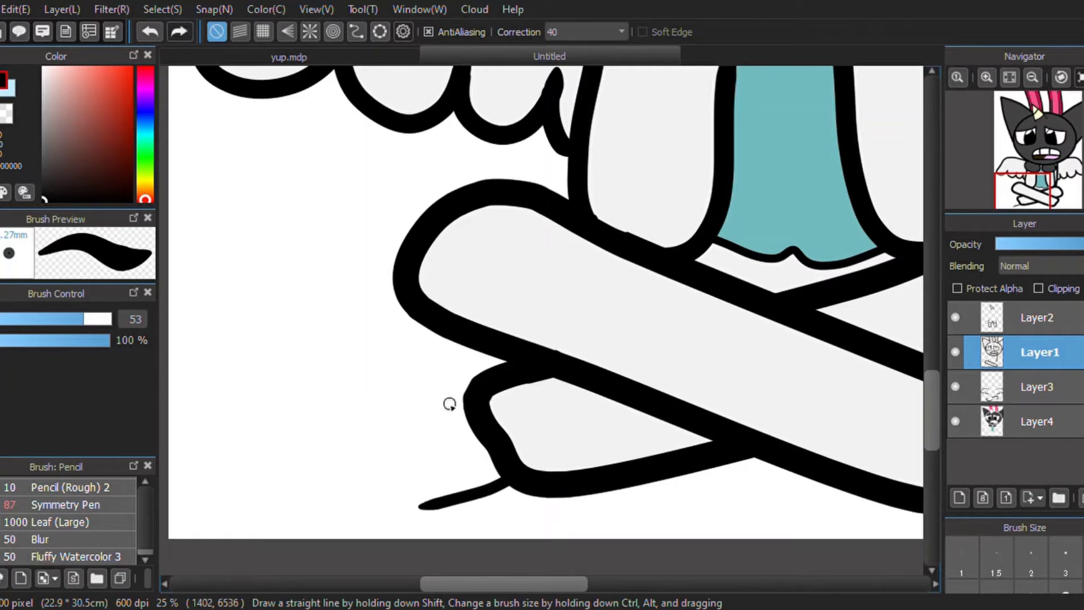
pyautogui.moveTo(460, 395); pyautogui.dragTo(403, 421)
pyautogui.hotkey('ctrl', 'z')
pyautogui.hotkey('ctrl', 'z')
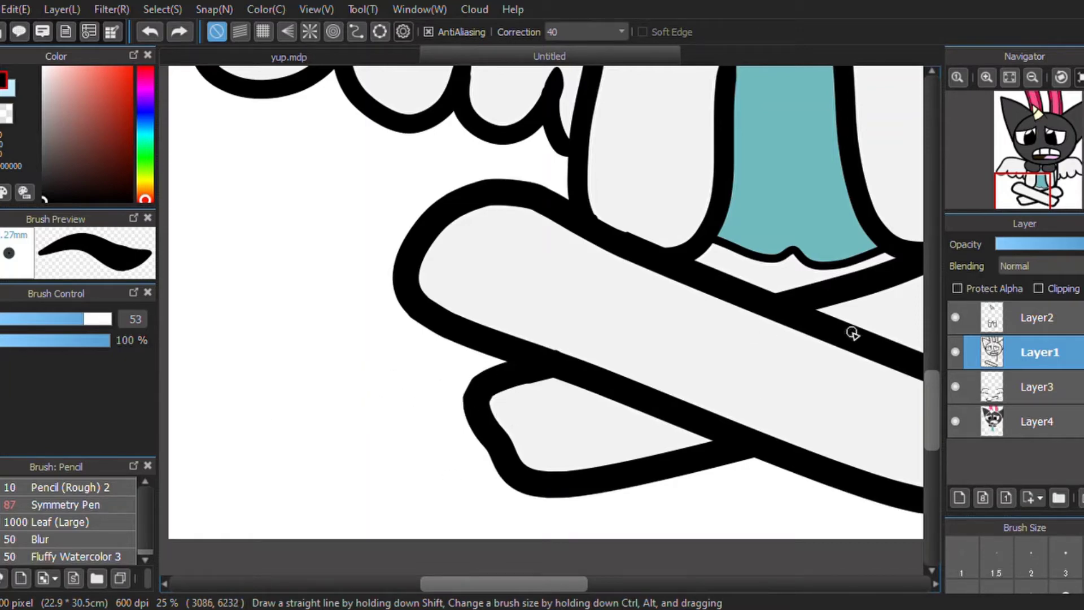
# Fill the face, the left-hand ear and both hands beneath the chin with grey #5D5D5D on Layer1
pyautogui.moveTo(930, 395); pyautogui.dragTo(924, 294)
pyautogui.click(43, 153)
pyautogui.press('g')
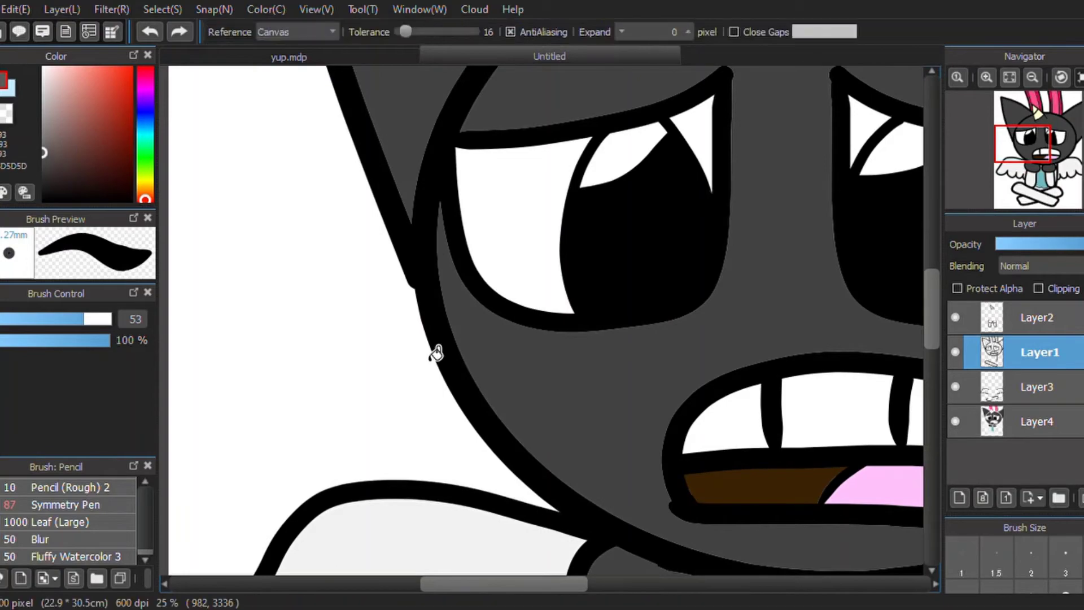
pyautogui.click(522, 370)
pyautogui.click(411, 168)
pyautogui.scroll(-4, 716, 409)
pyautogui.click(716, 409)
pyautogui.click(869, 412)
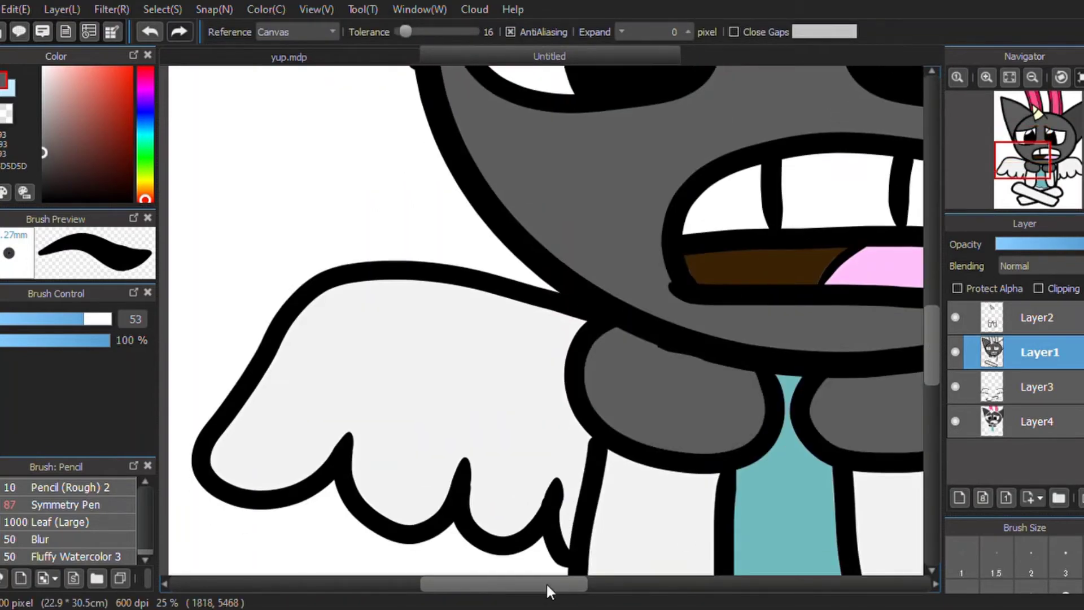
# Try again to draw short black lines outward from the rear leg's left-hand end, and undo them
pyautogui.moveTo(546, 583); pyautogui.dragTo(646, 584)
pyautogui.moveTo(932, 345); pyautogui.dragTo(954, 425)
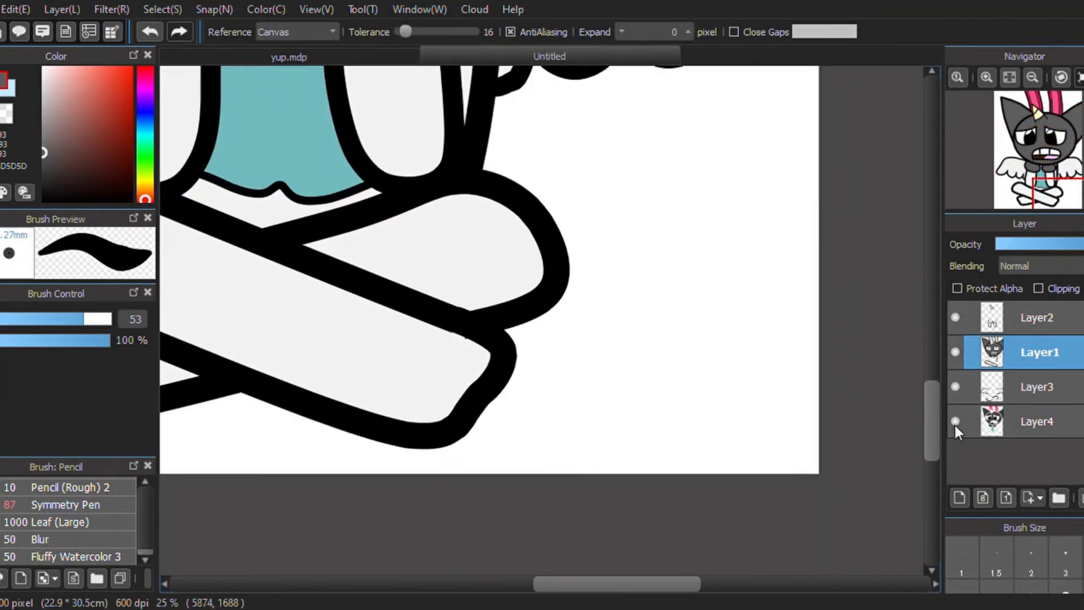
pyautogui.moveTo(660, 583); pyautogui.dragTo(514, 582)
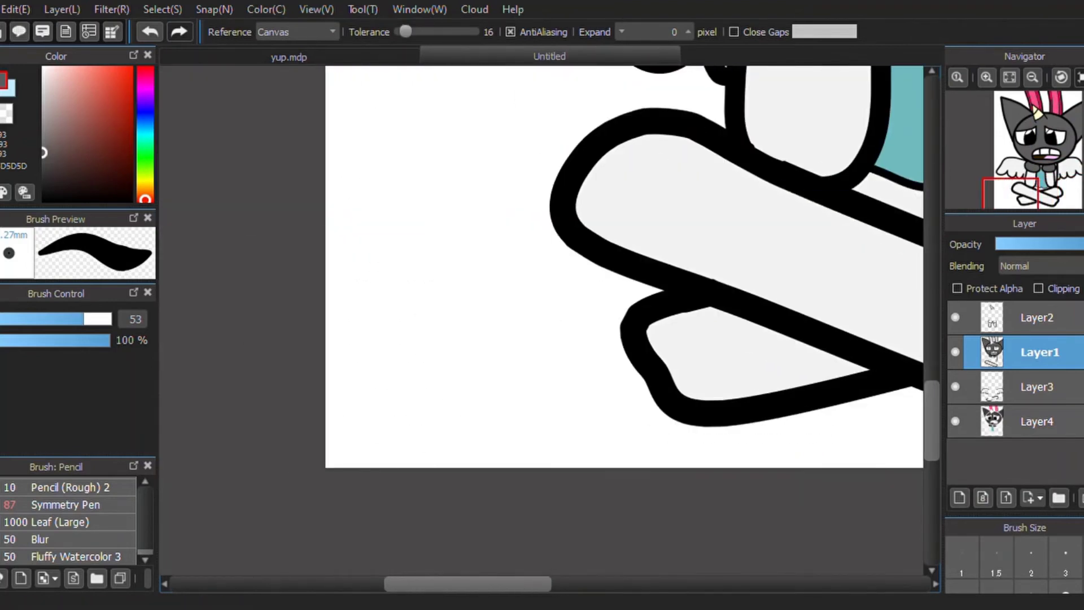
pyautogui.press('b')
pyautogui.moveTo(634, 327); pyautogui.dragTo(559, 339)
pyautogui.hotkey('ctrl', 'z')
pyautogui.rightClick(632, 330)
pyautogui.moveTo(631, 333); pyautogui.dragTo(545, 346)
pyautogui.moveTo(671, 418); pyautogui.dragTo(583, 428)
pyautogui.hotkey('ctrl', 'z')
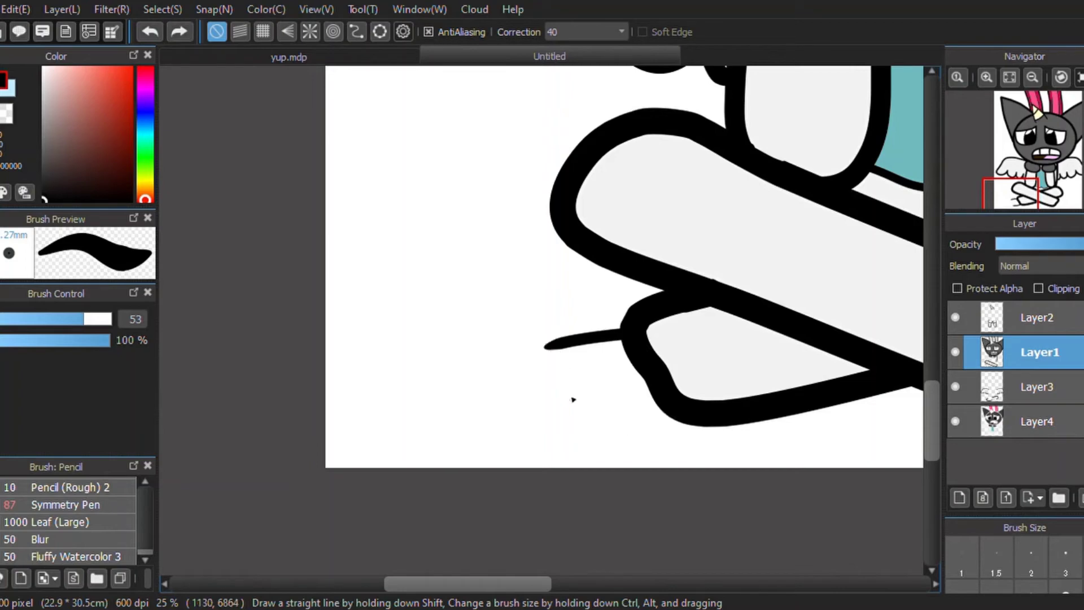
pyautogui.hotkey('ctrl', 'z')
# Create a curve snap running down the outer part of the left-hand forearm, from the hand to the leg
pyautogui.moveTo(932, 430); pyautogui.dragTo(932, 285)
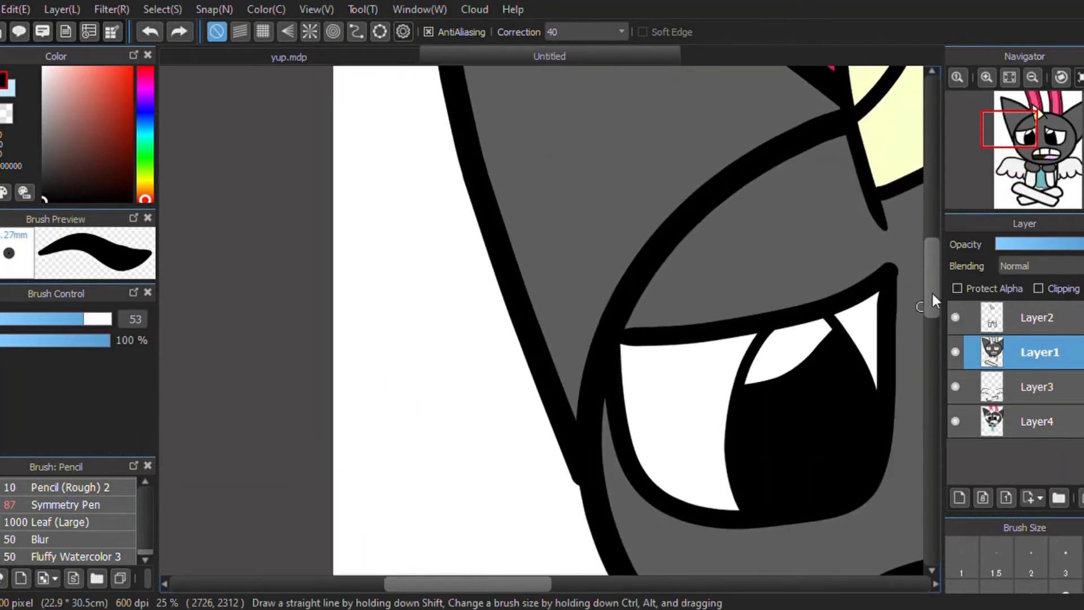
pyautogui.scroll(-3, 586, 367)
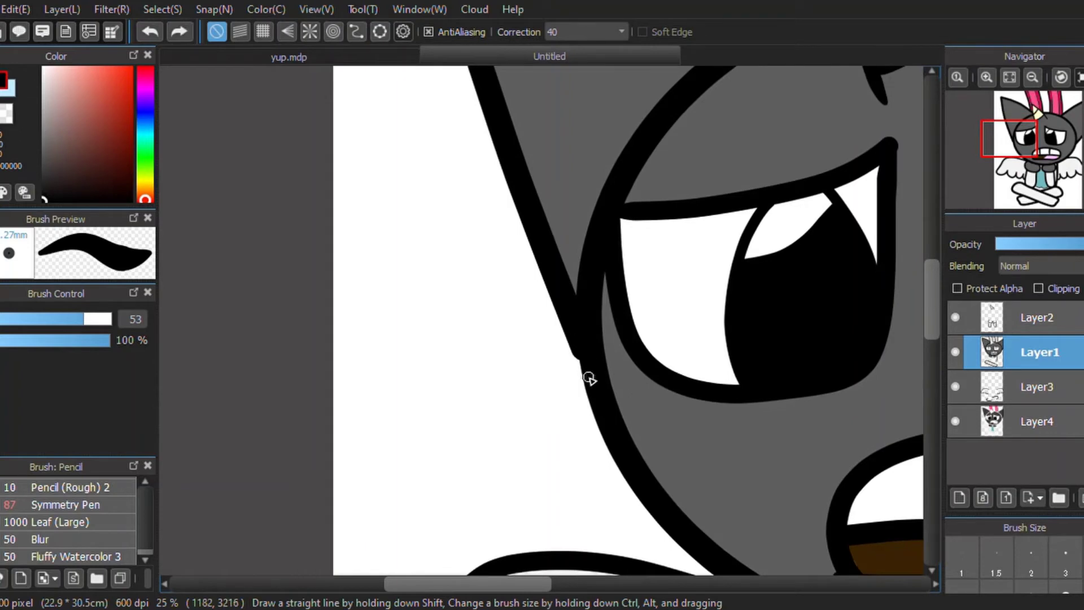
pyautogui.moveTo(539, 584); pyautogui.dragTo(596, 579)
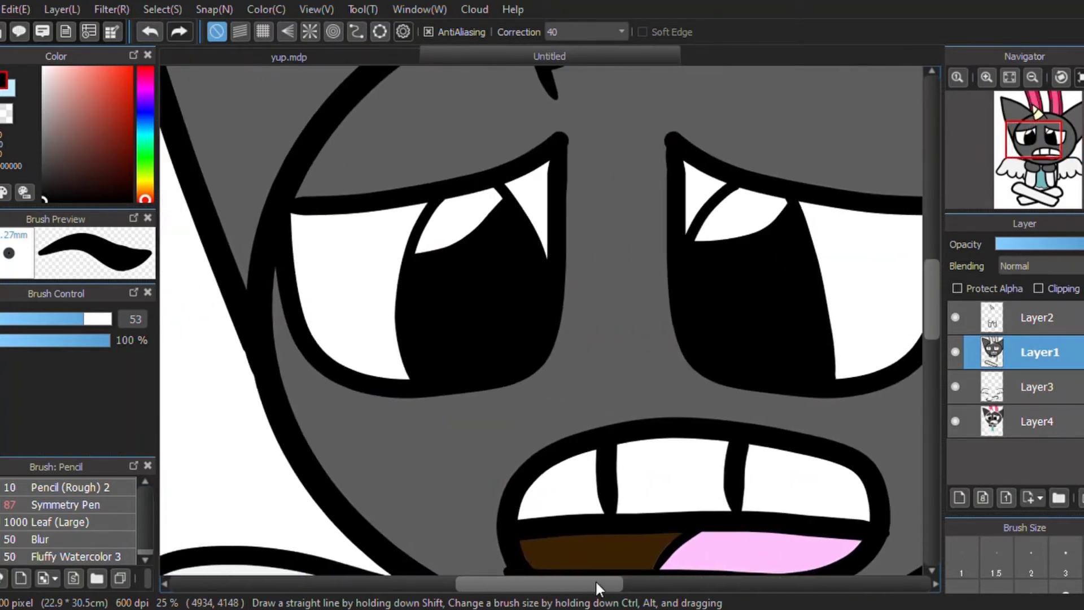
pyautogui.moveTo(928, 292); pyautogui.dragTo(940, 374)
pyautogui.scroll(1, 293, 218)
pyautogui.click(357, 31)
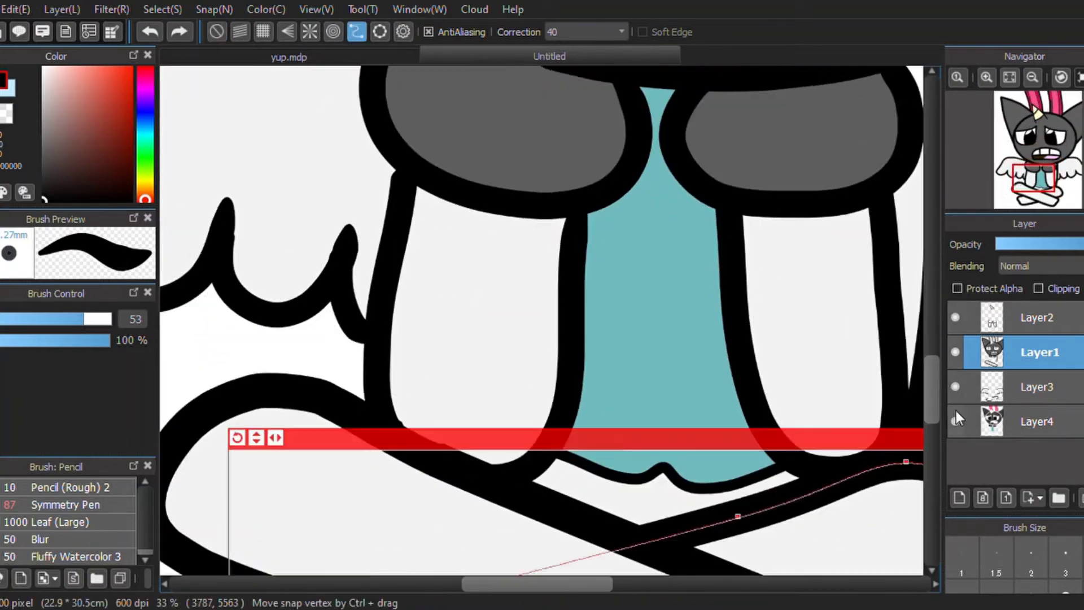
pyautogui.click(379, 31)
pyautogui.click(356, 32)
pyautogui.click(445, 189)
pyautogui.click(431, 242)
pyautogui.click(427, 287)
pyautogui.click(417, 438)
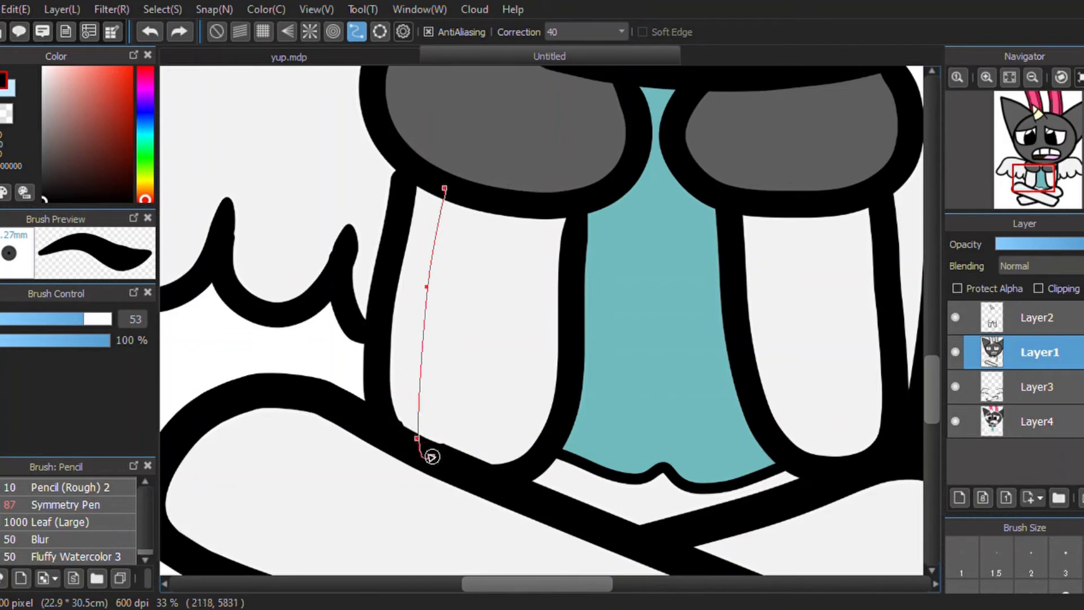
pyautogui.doubleClick(417, 440)
# On Layer4, draw a size 45 pink #FF00DE stripe down the left-hand forearm and add blue #00A7FF along its outer edge
pyautogui.click(1037, 422)
pyautogui.moveTo(125, 74); pyautogui.dragTo(152, 43)
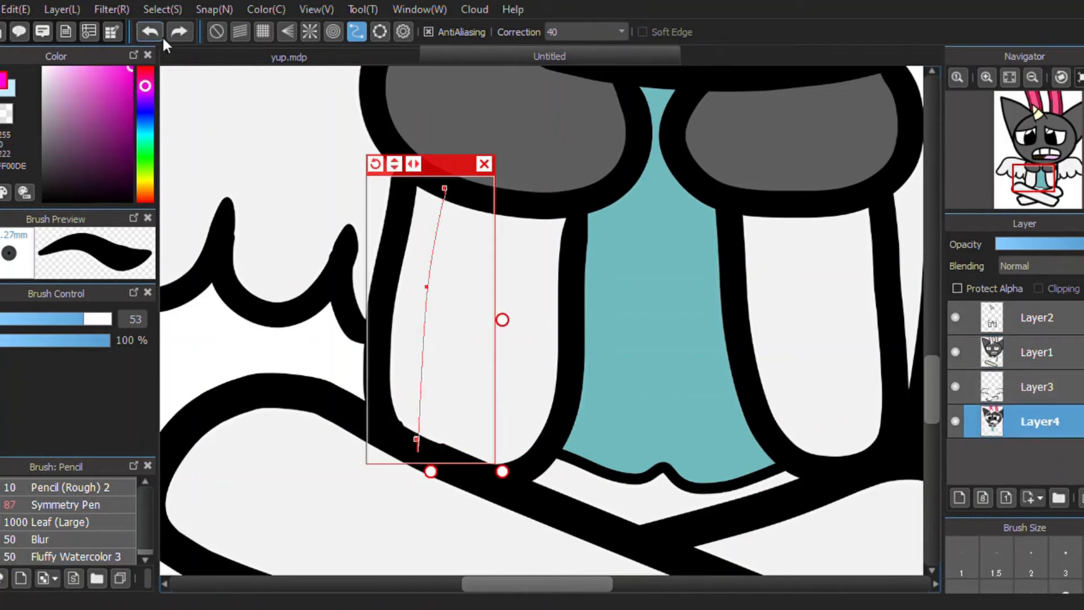
pyautogui.moveTo(84, 320); pyautogui.dragTo(78, 320)
pyautogui.moveTo(444, 192); pyautogui.dragTo(432, 456)
pyautogui.moveTo(454, 166)
pyautogui.mouseDown()
pyautogui.moveTo(436, 159)
pyautogui.moveTo(400, 434)
pyautogui.mouseUp()
pyautogui.click(145, 128)
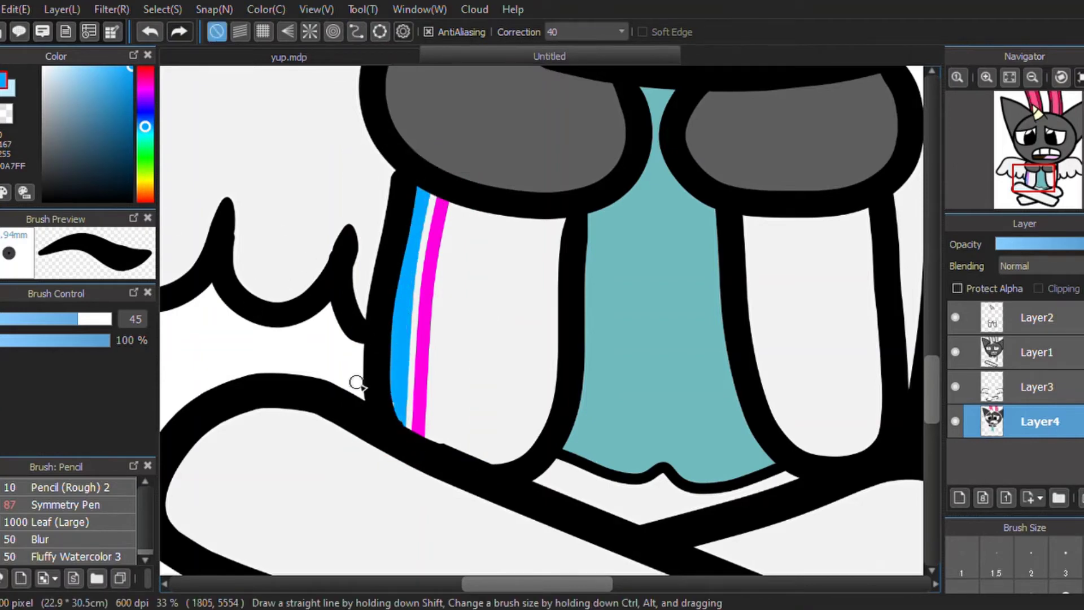
# Try filling the gap between the left-hand forearm's stripes with pink, and with yellow #FFFB00, undoing each fill
pyautogui.press('i')
pyautogui.click(427, 316)
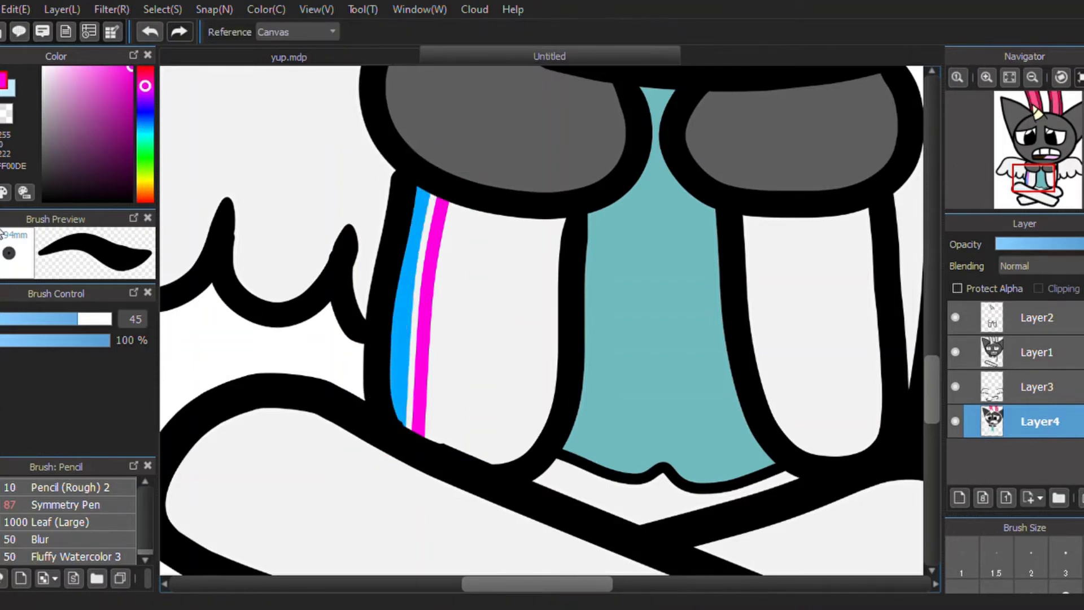
pyautogui.click(421, 288)
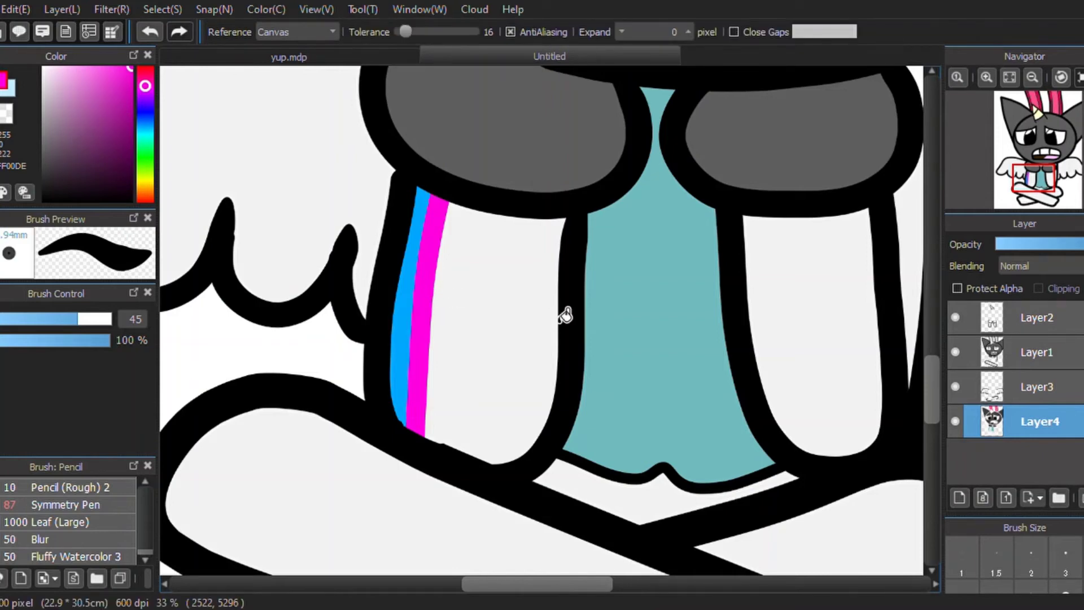
pyautogui.hotkey('ctrl', 'z')
pyautogui.click(145, 186)
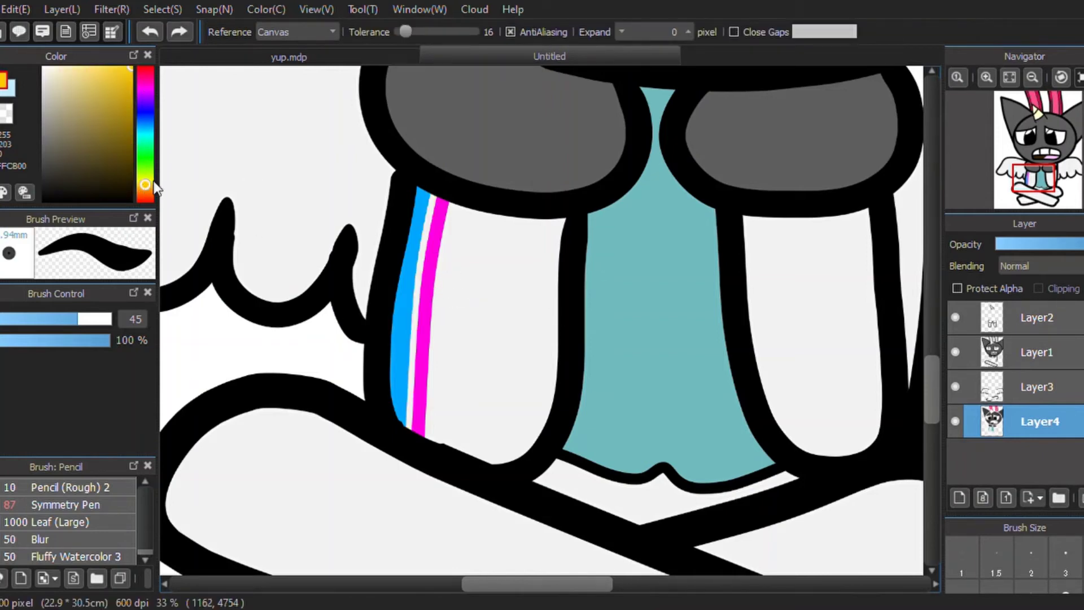
pyautogui.click(145, 180)
pyautogui.click(427, 237)
pyautogui.hotkey('ctrl', 'z')
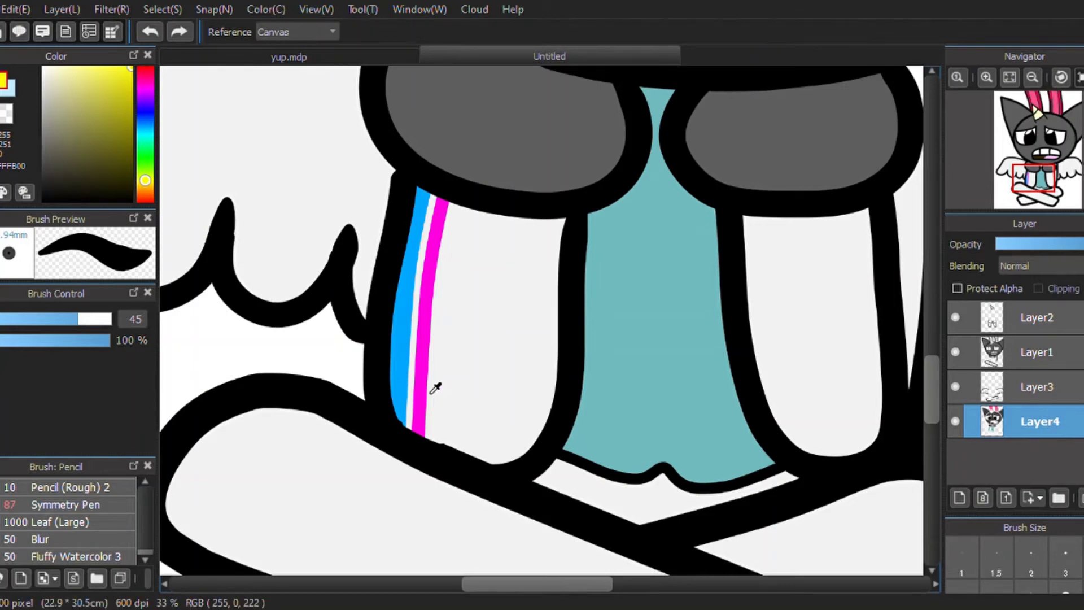
# Fill the gap between the left-hand forearm's blue and pink stripes with pink #FF00DE
pyautogui.click(145, 86)
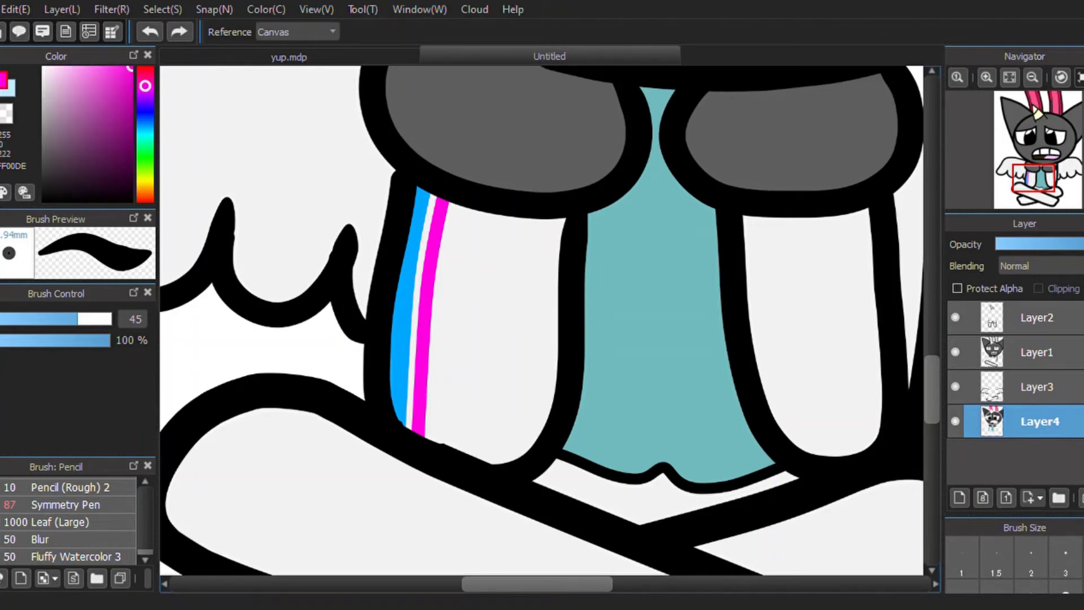
pyautogui.press('g')
pyautogui.click(429, 232)
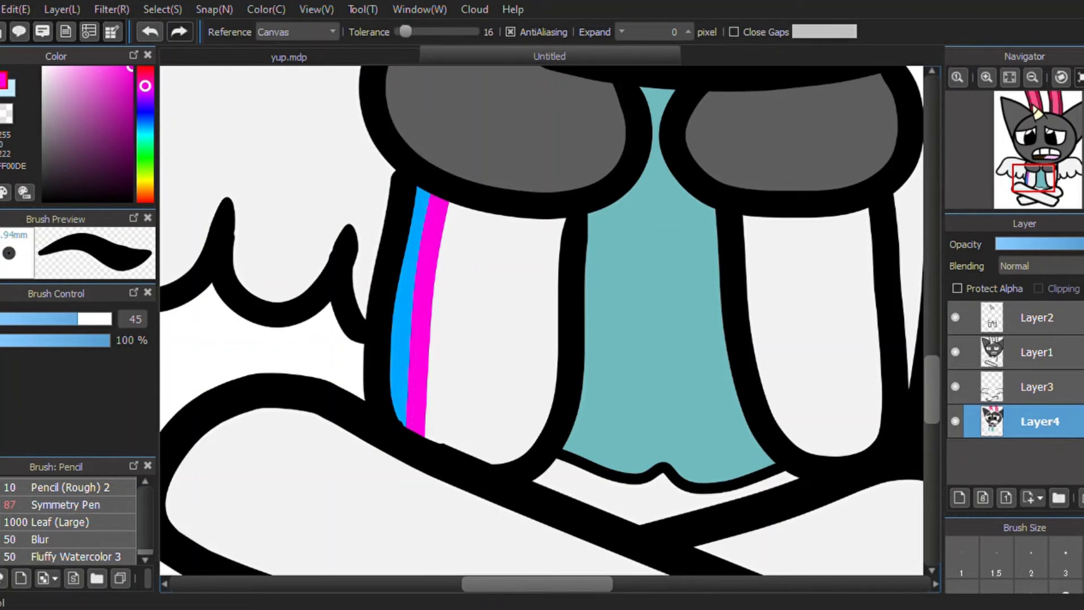
# Create a curve snap down the right-hand forearm and draw a pink #FF00DE stripe along it
pyautogui.press('b')
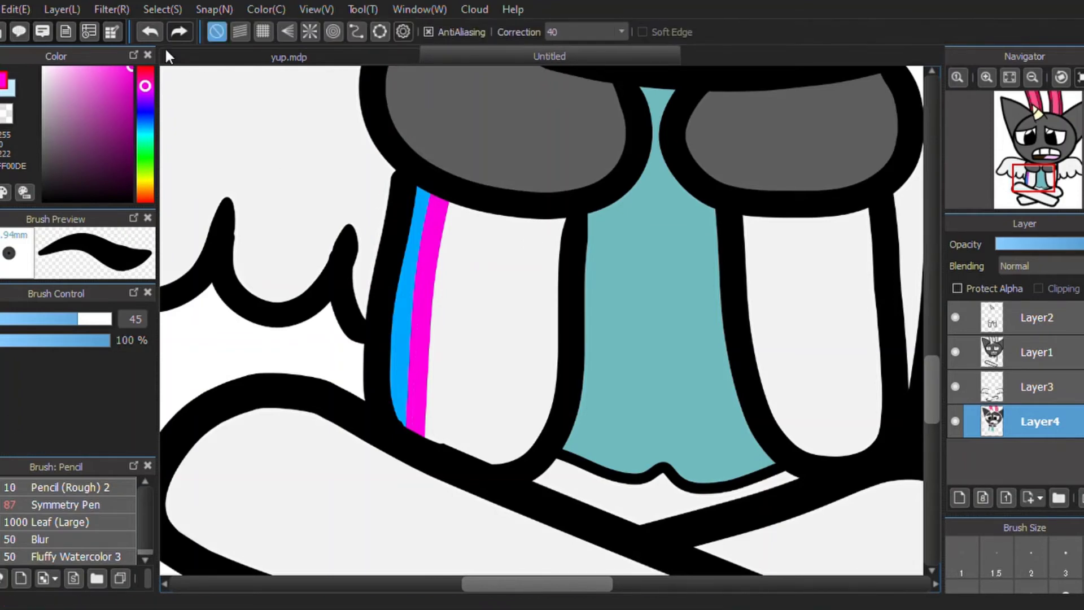
pyautogui.click(357, 31)
pyautogui.moveTo(451, 165)
pyautogui.mouseDown()
pyautogui.moveTo(877, 167)
pyautogui.moveTo(822, 181)
pyautogui.mouseUp()
pyautogui.click(403, 32)
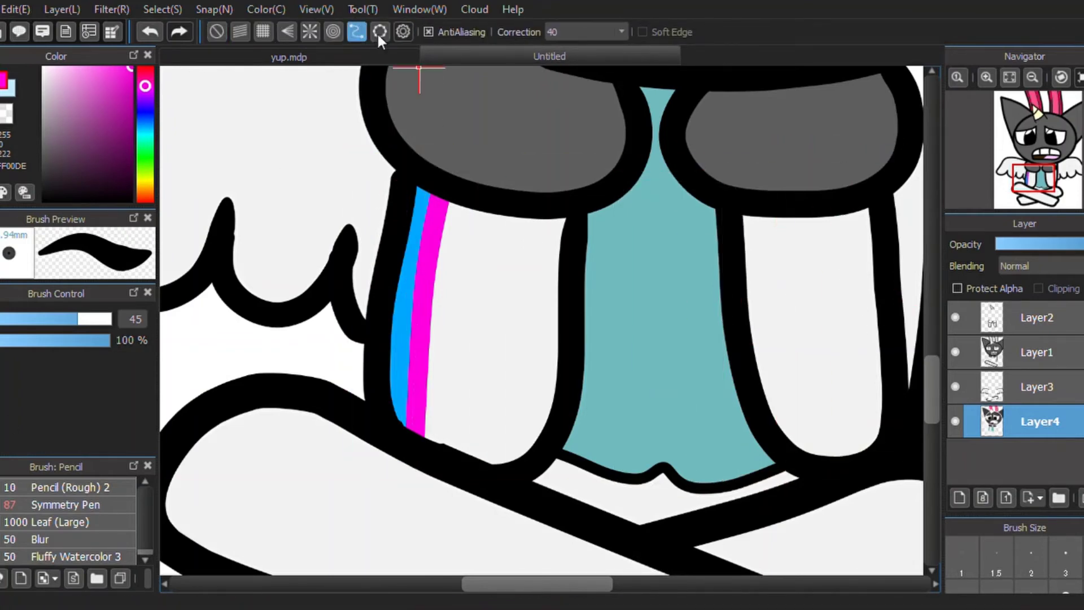
pyautogui.click(825, 203)
pyautogui.click(836, 297)
pyautogui.doubleClick(847, 449)
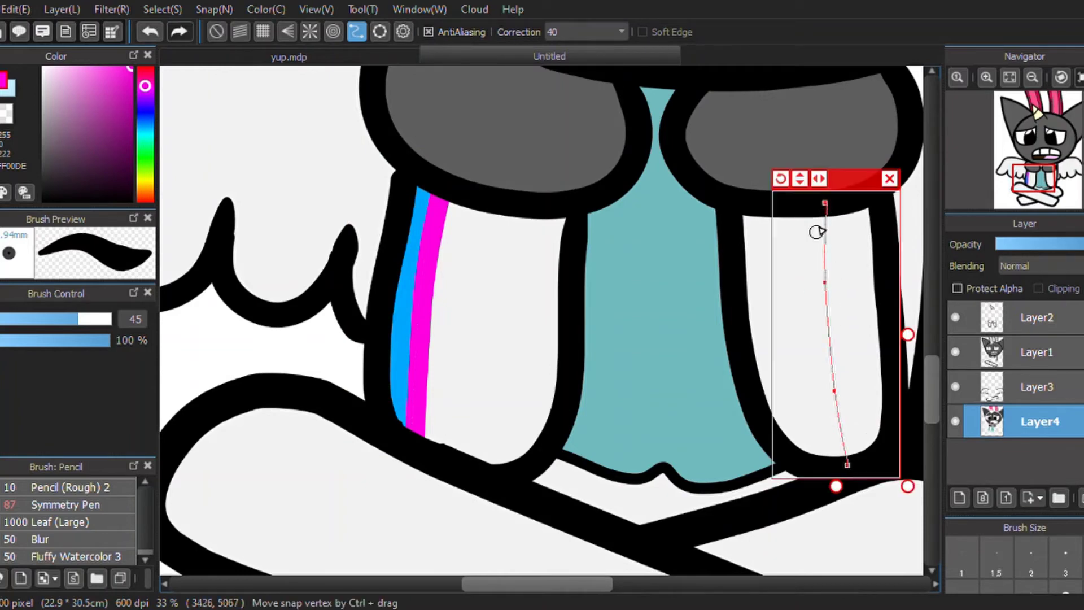
pyautogui.moveTo(828, 213); pyautogui.dragTo(879, 473)
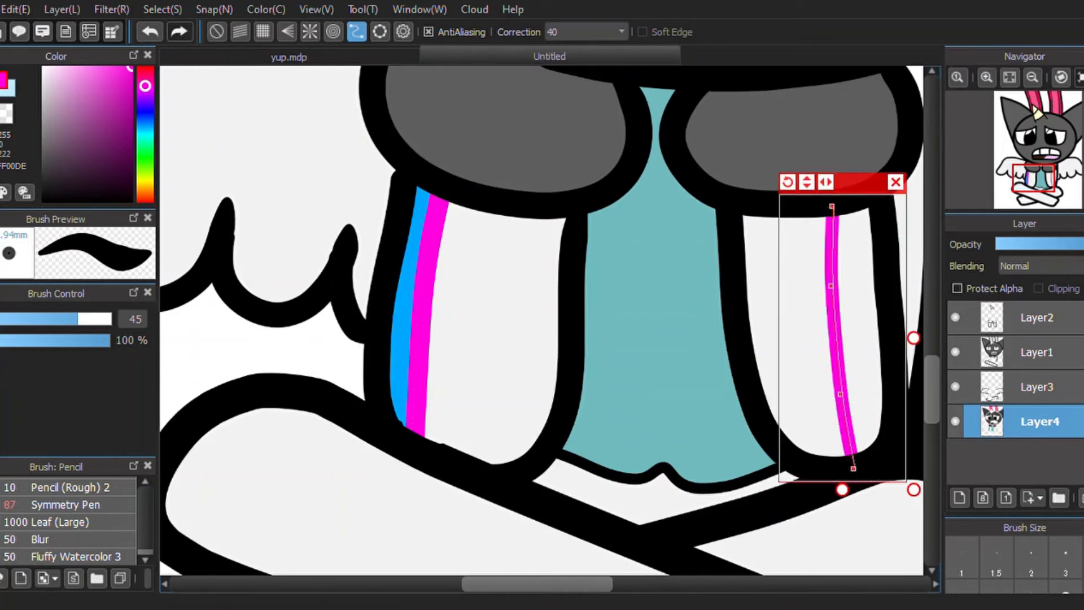
# Sample the stripe blue, draw a matching stripe outside the right-hand forearm's pink one using the shifted curve, and turn snapping off
pyautogui.press('g')
pyautogui.keyDown('alt'); pyautogui.click(408, 349); pyautogui.keyUp('alt')
pyautogui.press('b')
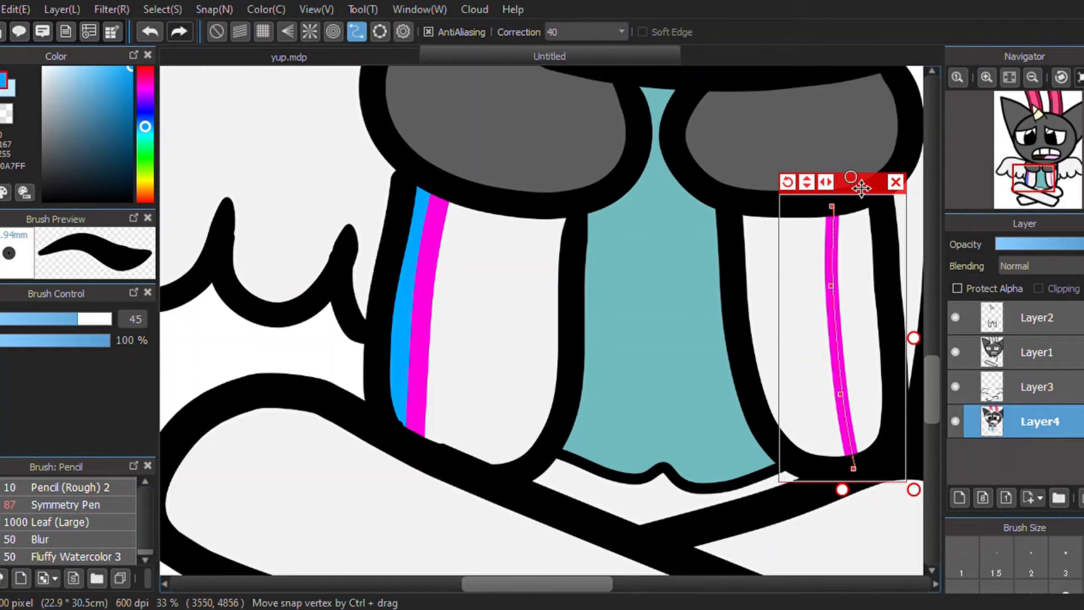
pyautogui.moveTo(861, 187)
pyautogui.mouseDown()
pyautogui.moveTo(884, 185)
pyautogui.moveTo(878, 472)
pyautogui.mouseUp()
pyautogui.click(381, 32)
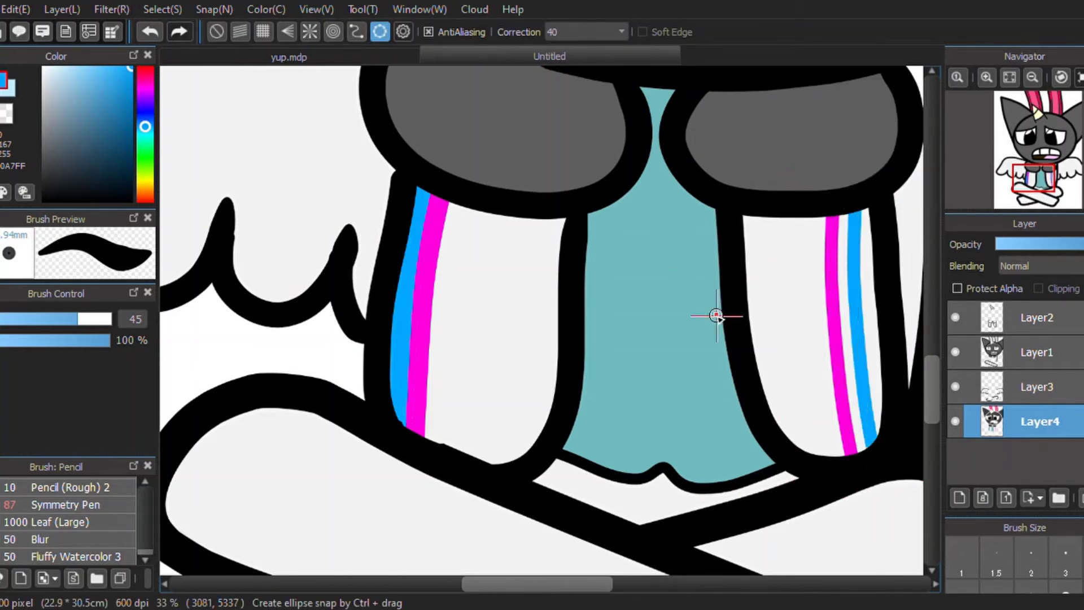
pyautogui.press('g')
pyautogui.press('b')
pyautogui.click(216, 33)
# Fill the right-hand forearm's outer edge with blue #00A7FF and the gap between its stripes with pink #FF00DE
pyautogui.press('g')
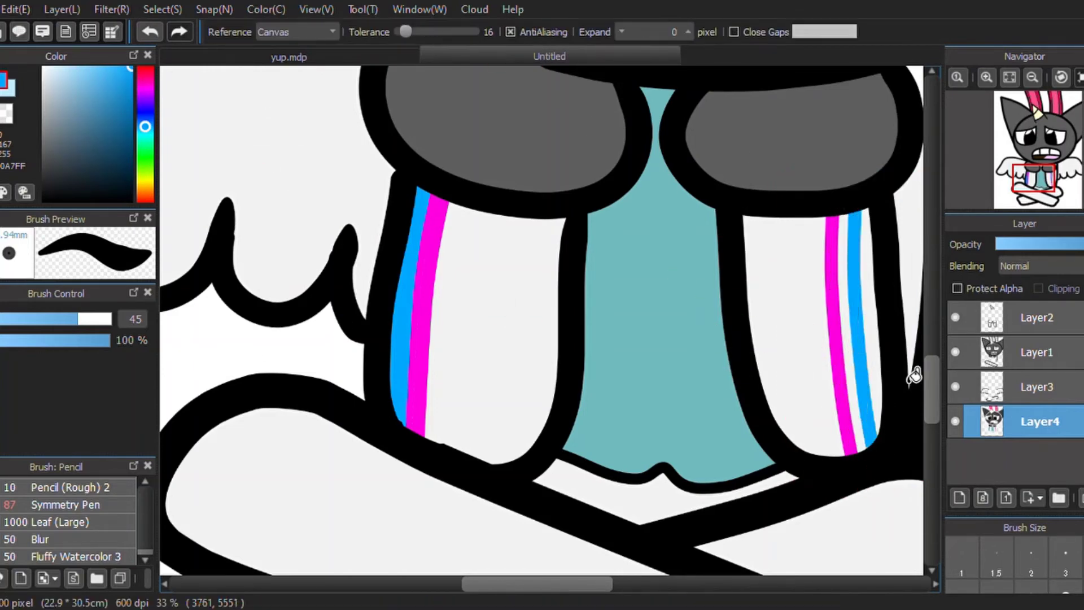
pyautogui.click(884, 346)
pyautogui.keyDown('alt'); pyautogui.click(439, 366); pyautogui.keyUp('alt')
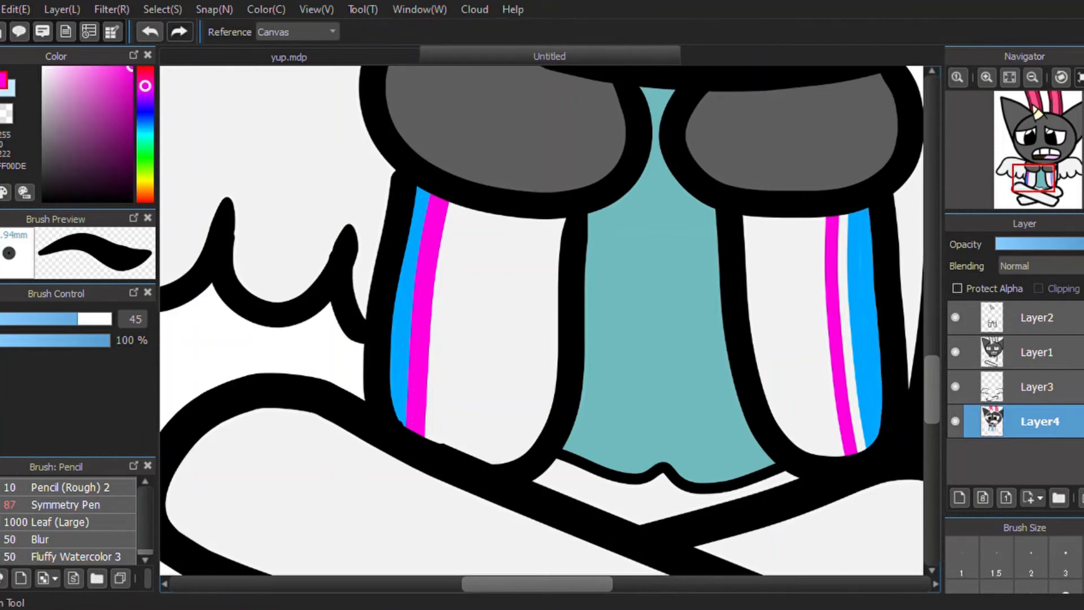
pyautogui.click(853, 368)
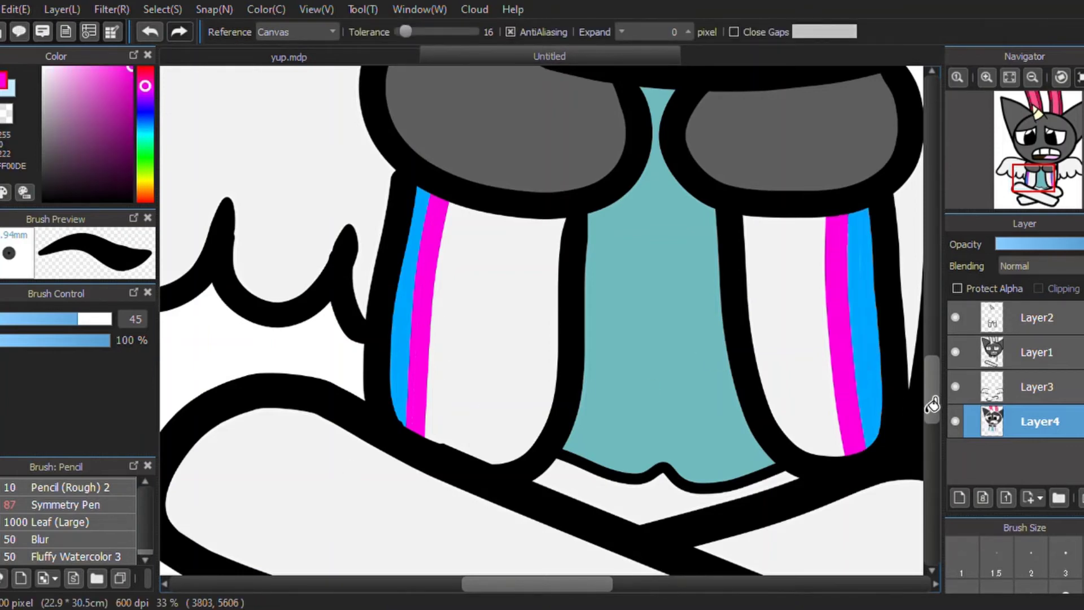
# Create a curve snap lengthwise along the front leg and draw a pink #FF00DE stripe along it
pyautogui.moveTo(932, 382); pyautogui.dragTo(931, 408)
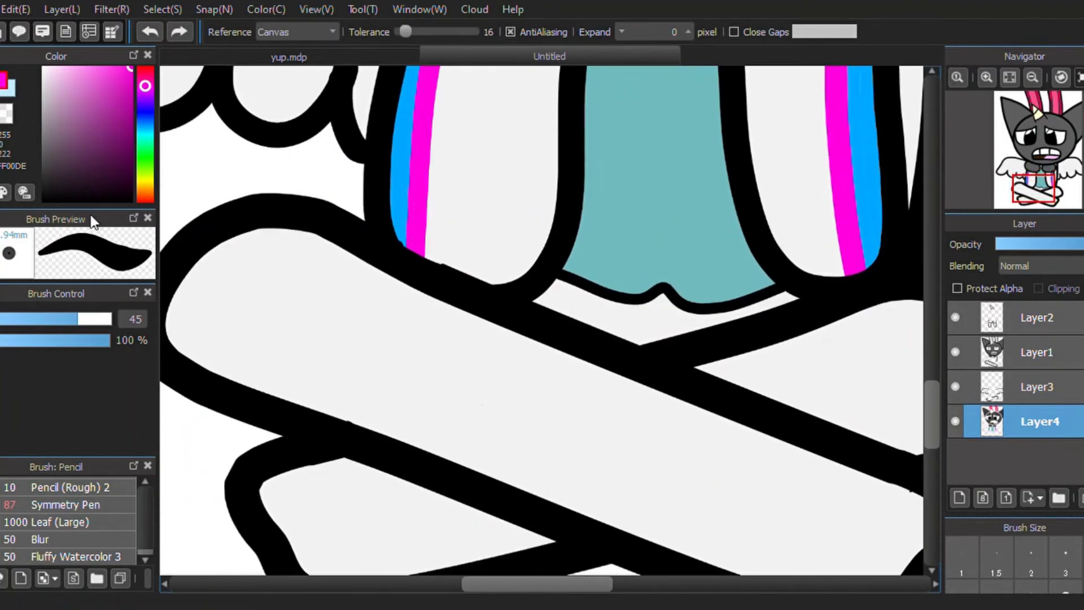
pyautogui.press('b')
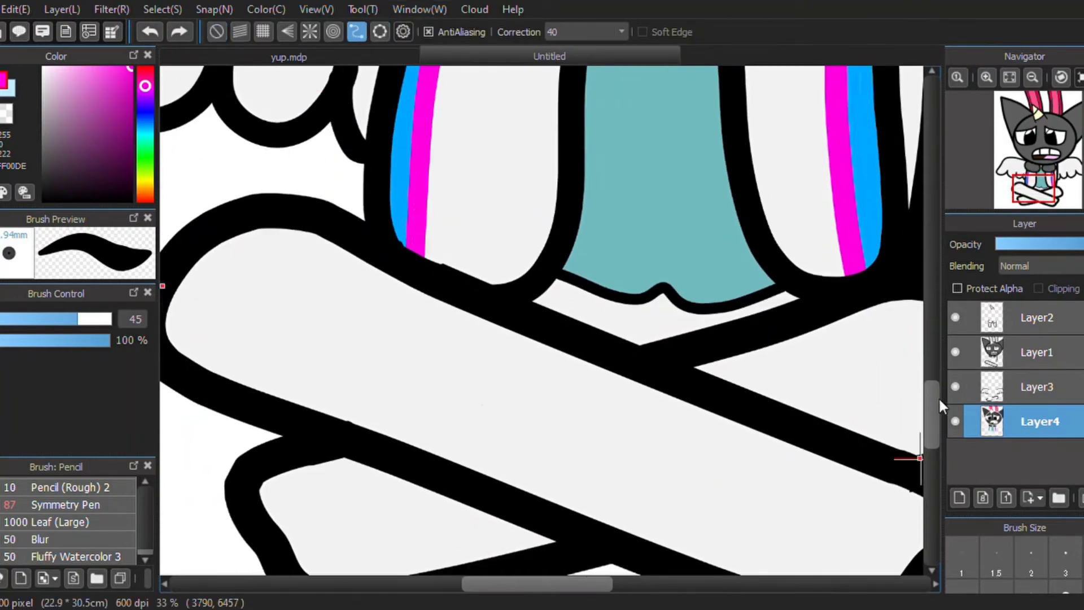
pyautogui.moveTo(936, 400); pyautogui.dragTo(935, 413)
pyautogui.click(455, 314)
pyautogui.click(705, 430)
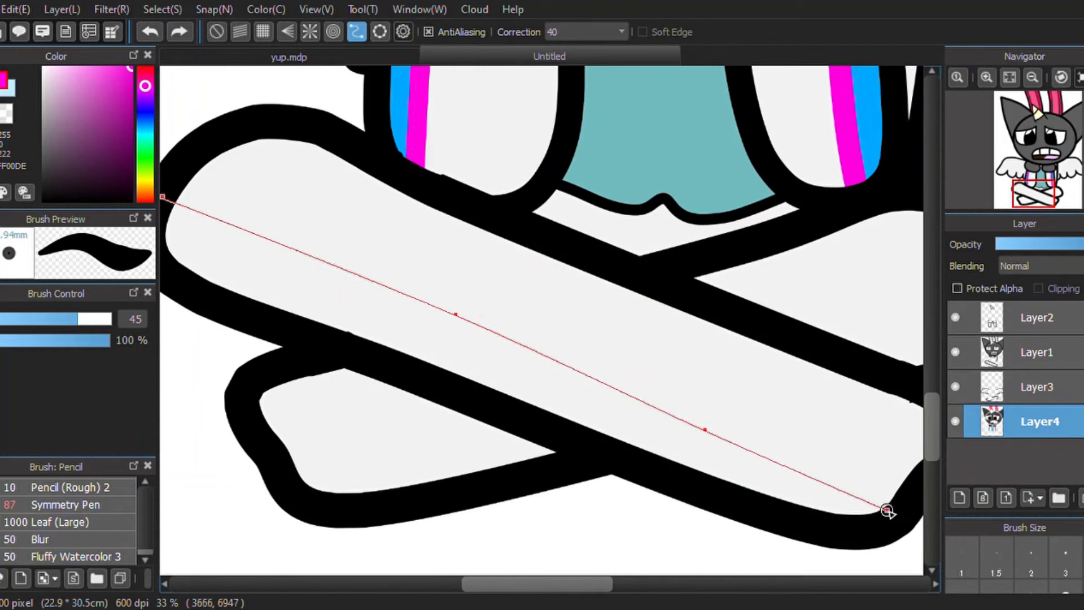
pyautogui.doubleClick(887, 511)
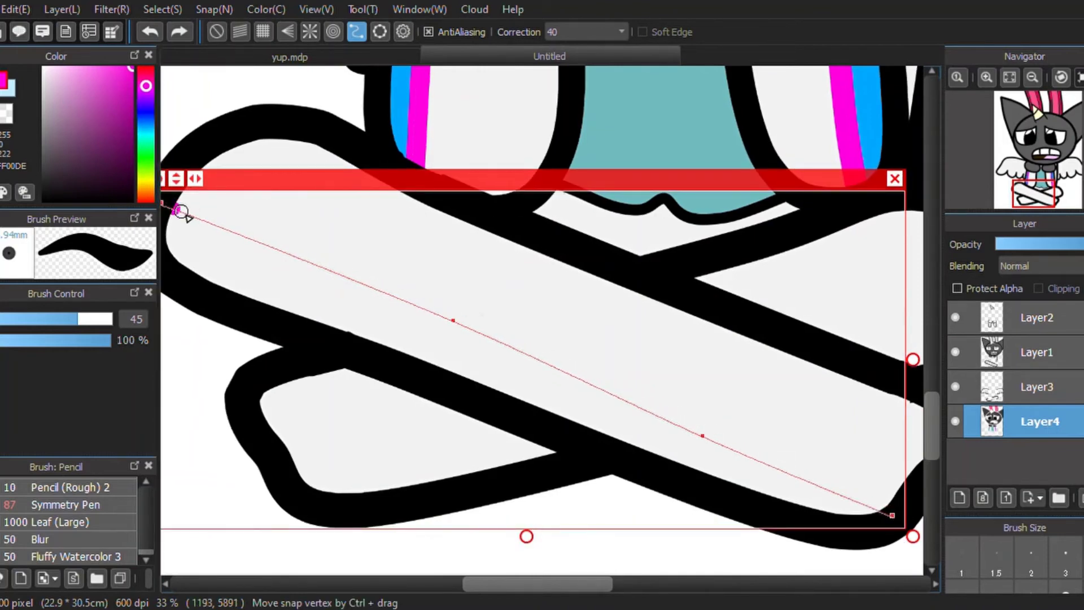
pyautogui.moveTo(181, 211); pyautogui.dragTo(702, 242)
# Shift the curve snap below the front leg's pink stripe, draw a blue #00A7FF stripe along it, and turn snapping off
pyautogui.moveTo(651, 183); pyautogui.dragTo(642, 204)
pyautogui.press('i')
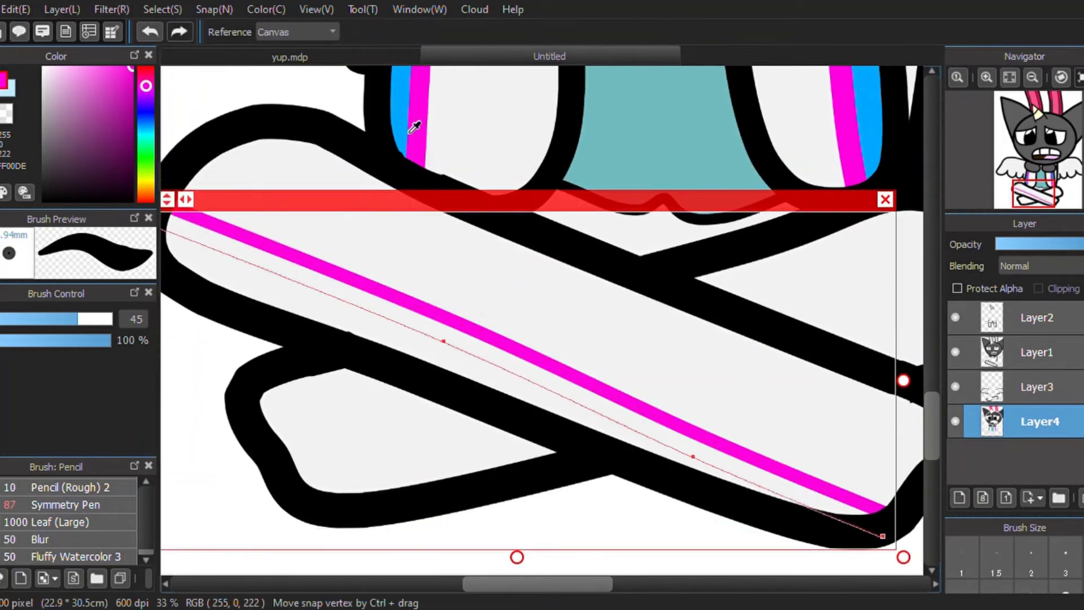
pyautogui.click(401, 133)
pyautogui.press('b')
pyautogui.moveTo(169, 246); pyautogui.dragTo(998, 593)
pyautogui.click(217, 32)
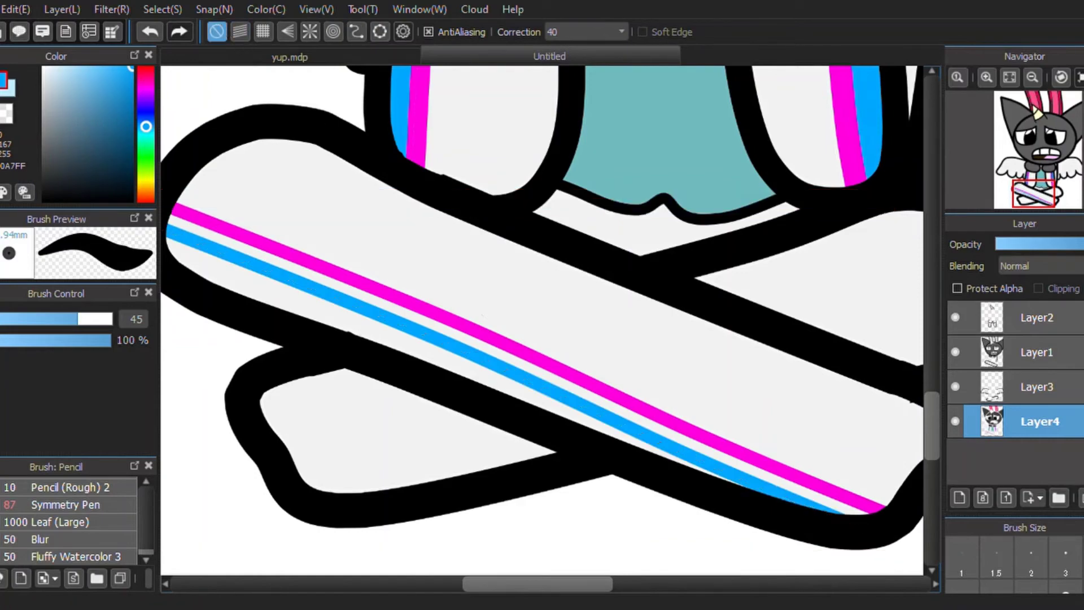
# Fill the front leg's lower edge with blue #00A7FF and the gap between its stripes with pink #FF00DE
pyautogui.moveTo(545, 590); pyautogui.dragTo(596, 584)
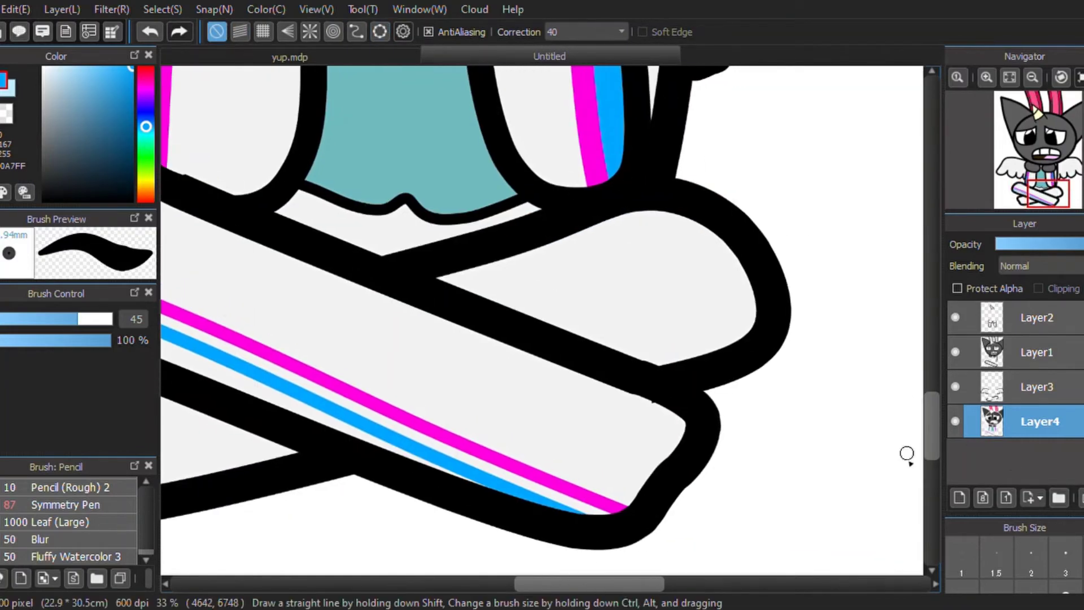
pyautogui.hscroll(-6, 907, 454)
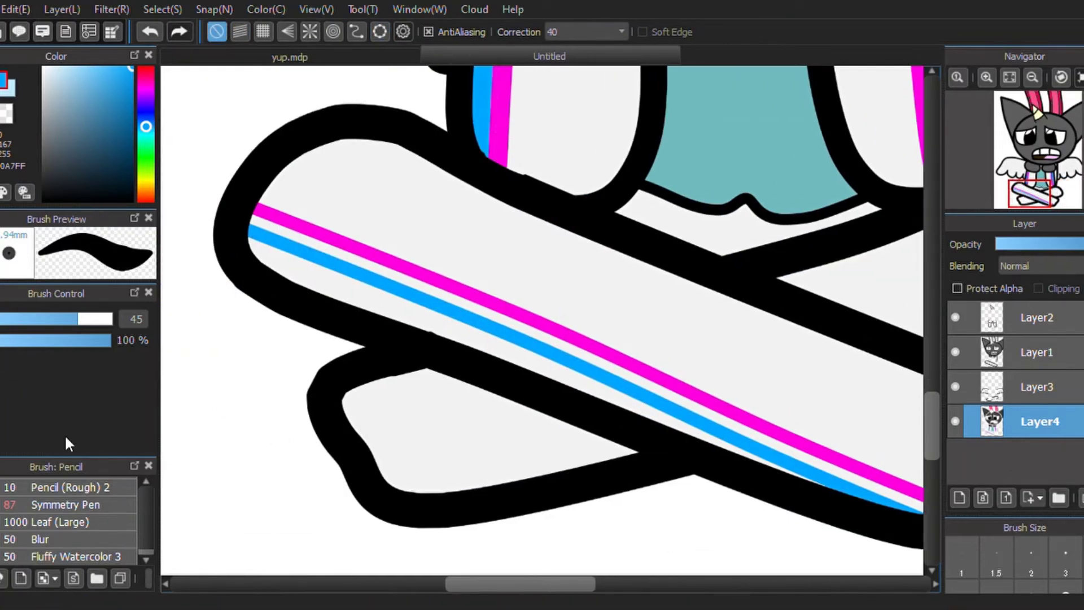
pyautogui.press('g')
pyautogui.click(332, 291)
pyautogui.press('i')
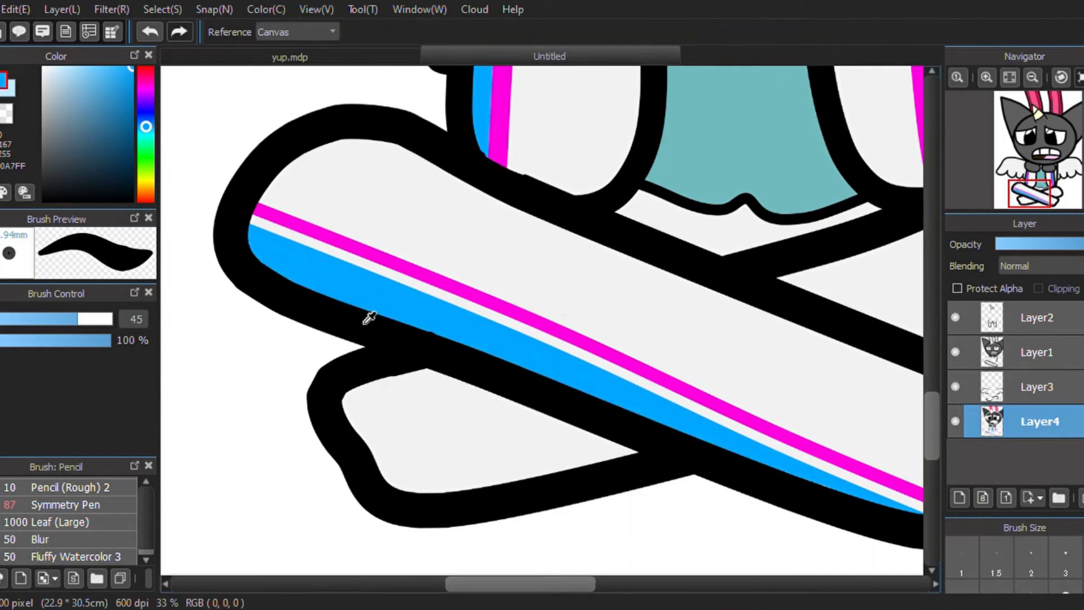
pyautogui.click(373, 254)
pyautogui.click(343, 259)
# Create a curve snap across the back leg's right-hand knee and draw a pink #FF00DE stripe along it
pyautogui.moveTo(499, 581); pyautogui.dragTo(533, 581)
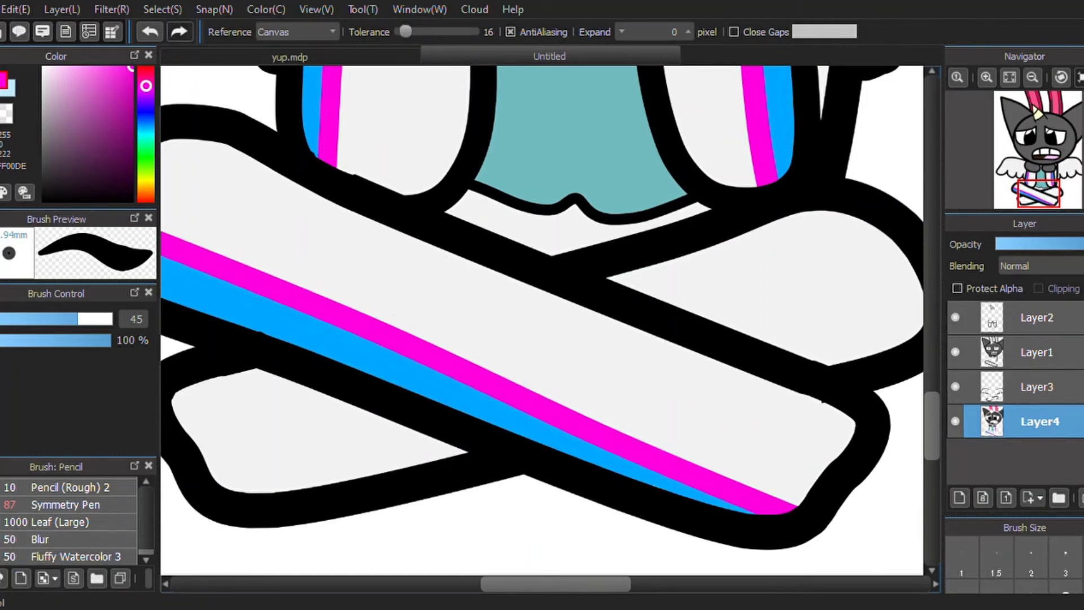
pyautogui.press('b')
pyautogui.click(357, 32)
pyautogui.moveTo(588, 586); pyautogui.dragTo(608, 586)
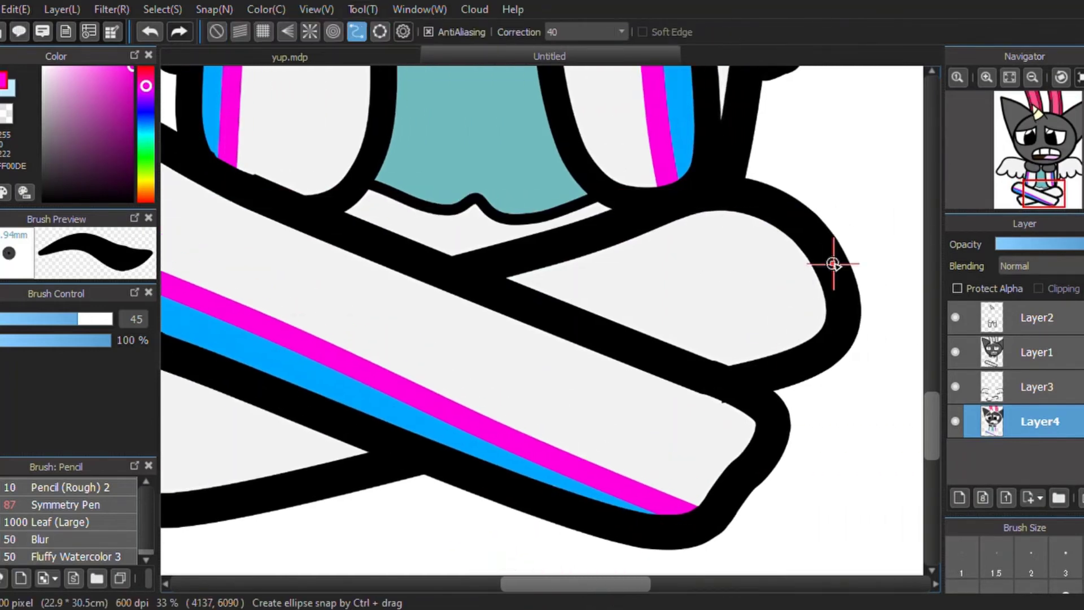
pyautogui.click(830, 281)
pyautogui.click(744, 317)
pyautogui.doubleClick(654, 348)
pyautogui.moveTo(852, 278); pyautogui.dragTo(655, 344)
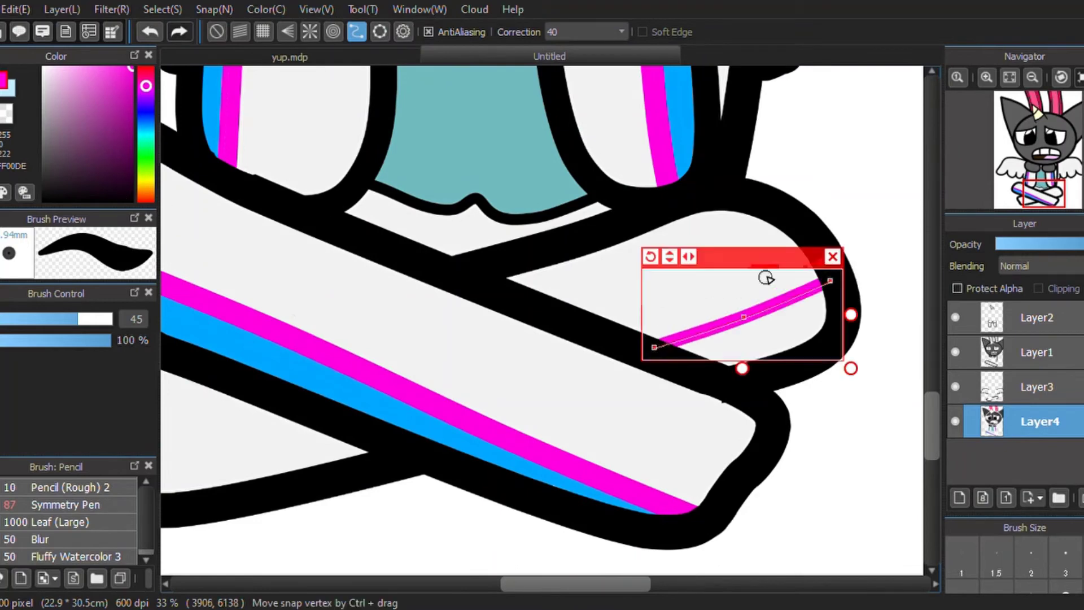
# Shift the curve snap below the knee's pink stripe, draw a blue #00A7FF stripe along it, and turn snapping off
pyautogui.moveTo(791, 264); pyautogui.dragTo(805, 292)
pyautogui.moveTo(867, 342); pyautogui.dragTo(859, 341)
pyautogui.moveTo(753, 289); pyautogui.dragTo(753, 284)
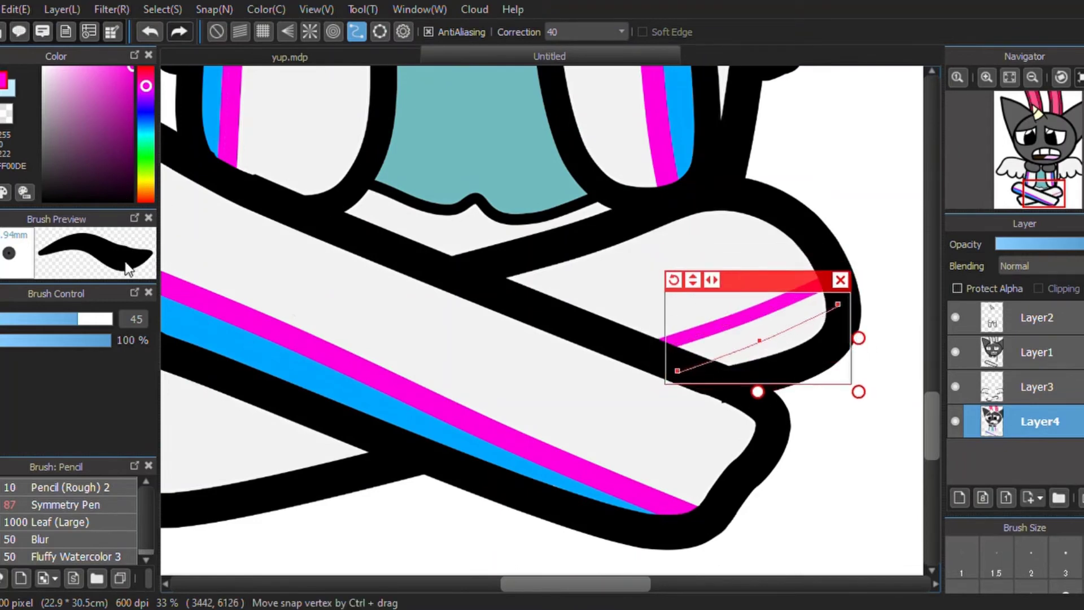
pyautogui.press('i')
pyautogui.click(333, 395)
pyautogui.press('b')
pyautogui.moveTo(839, 302); pyautogui.dragTo(642, 385)
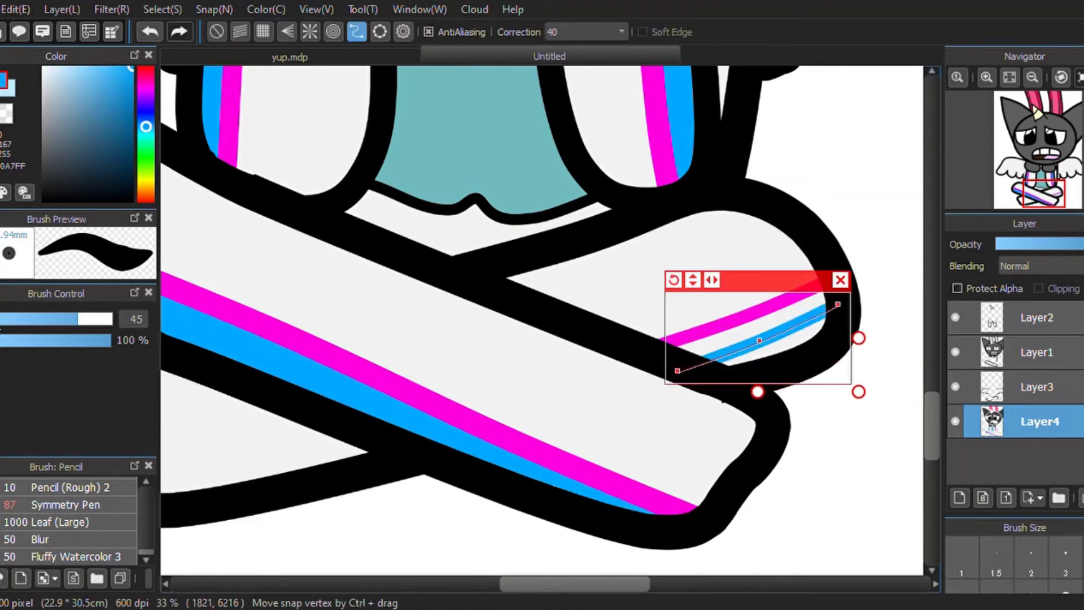
pyautogui.press('g')
pyautogui.press('b')
pyautogui.click(217, 31)
# Fill the back knee's lower edge with blue #00A7FF and the gap between its stripes with pink #FF00DE
pyautogui.press('g')
pyautogui.click(792, 344)
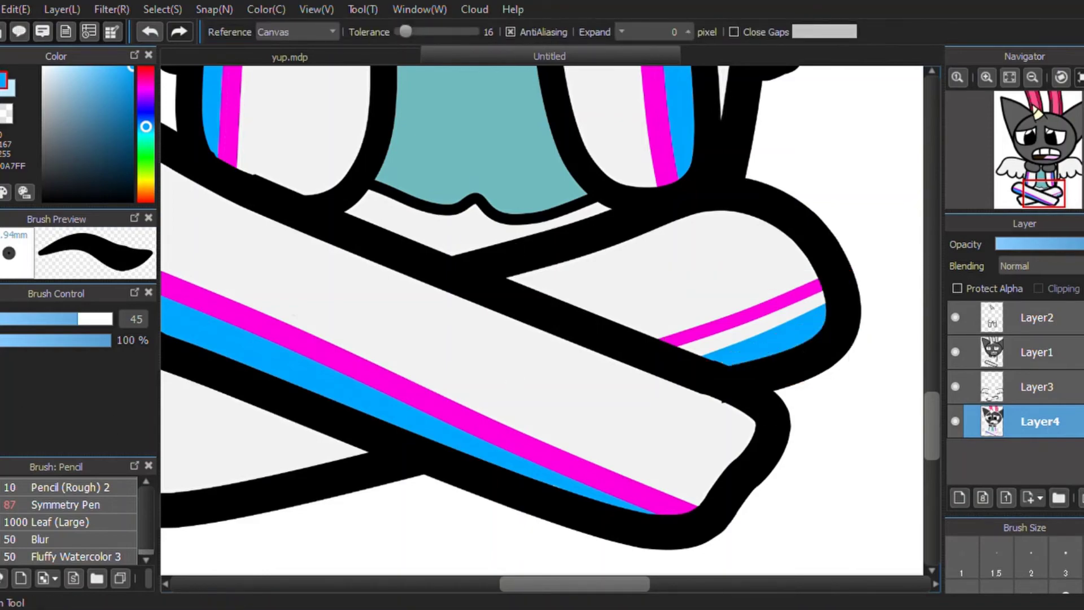
pyautogui.press('i')
pyautogui.click(754, 311)
pyautogui.press('g')
pyautogui.click(715, 353)
# Recolour the horn's two cream segments with white #FFFFFF
pyautogui.moveTo(933, 436); pyautogui.dragTo(921, 395)
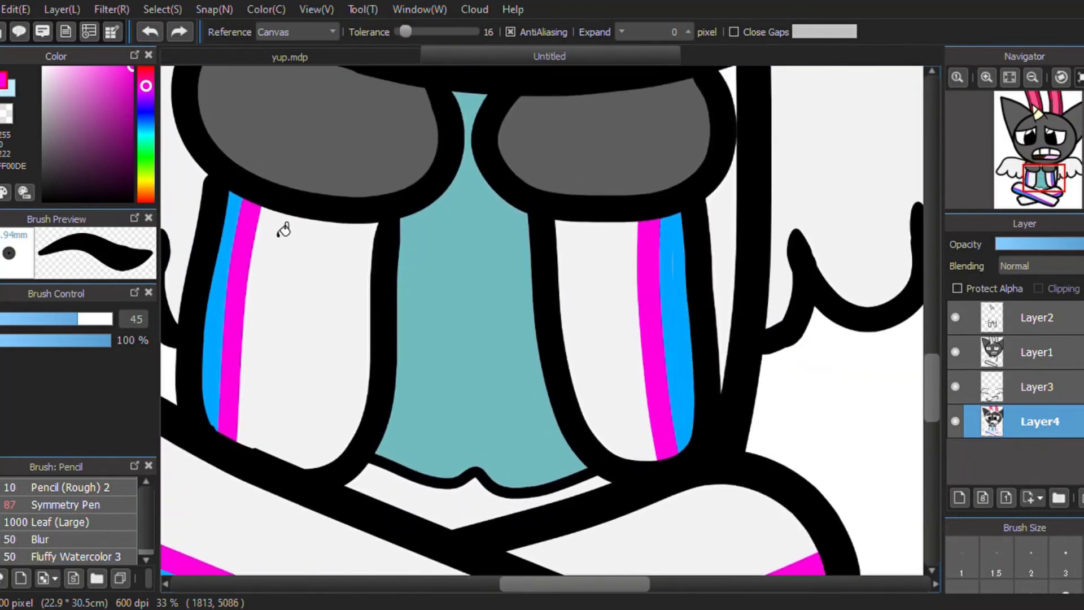
pyautogui.moveTo(152, 195); pyautogui.dragTo(149, 74)
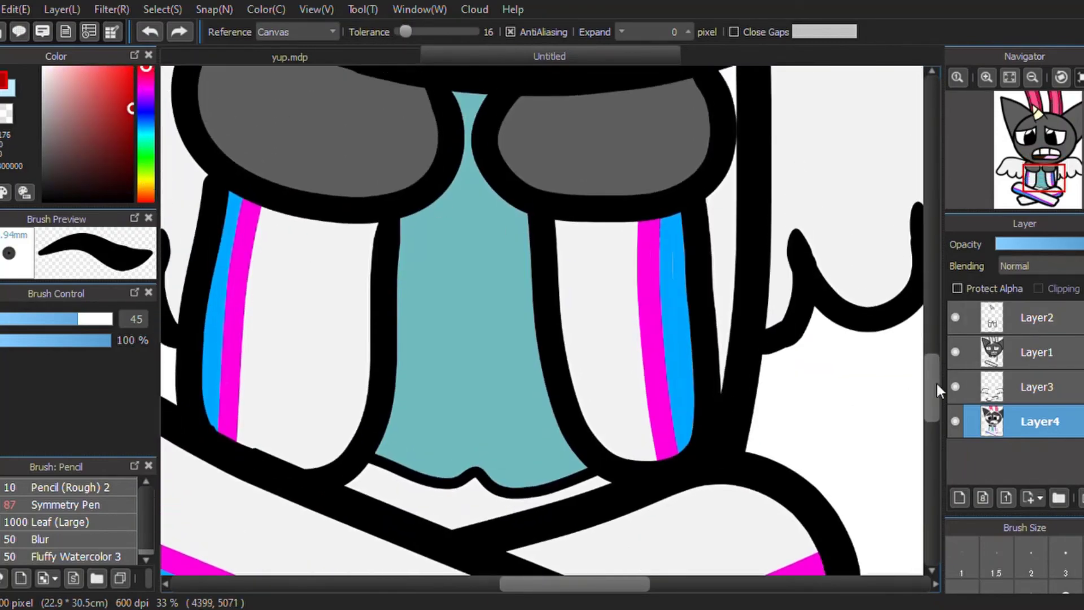
pyautogui.moveTo(936, 385); pyautogui.dragTo(931, 224)
pyautogui.click(44, 68)
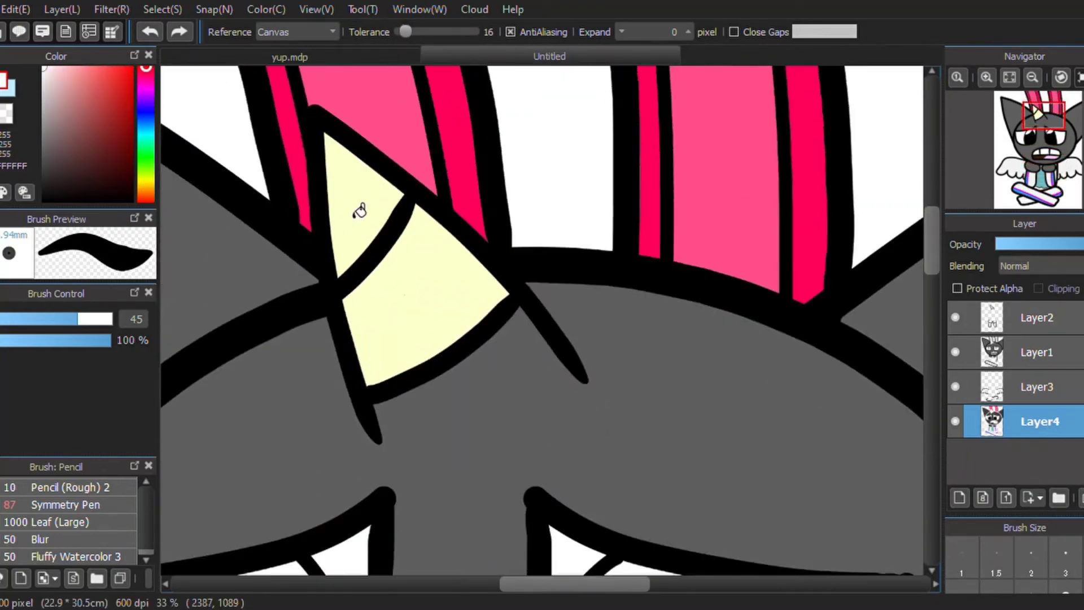
pyautogui.click(360, 212)
pyautogui.click(439, 323)
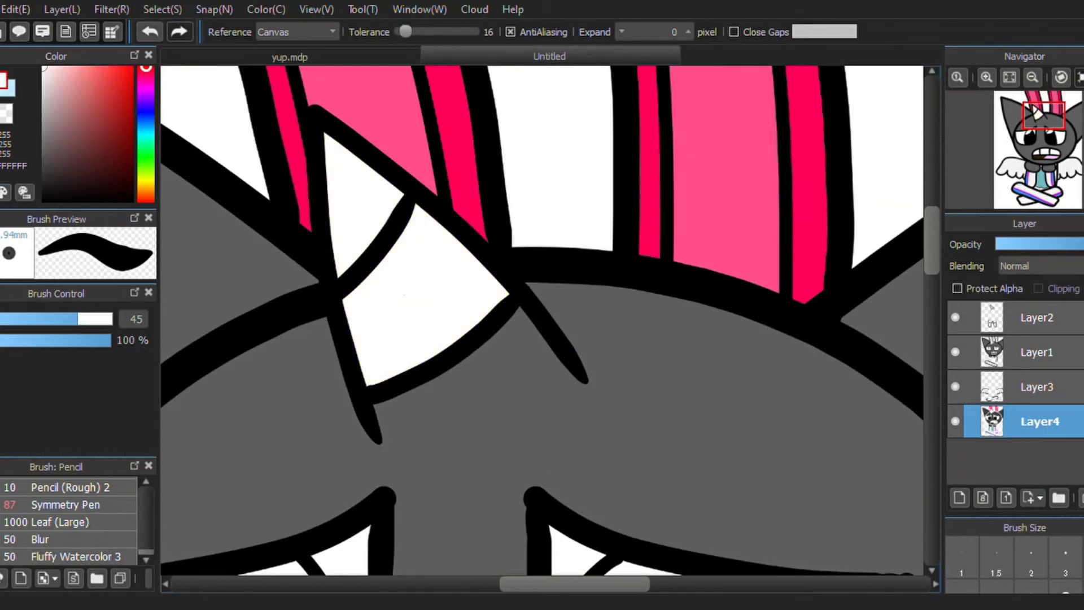
# On Layer1, draw a white curve-snapped stroke across the horn's open base and fill the enclosed grey area with white
pyautogui.press('b')
pyautogui.click(356, 33)
pyautogui.click(353, 35)
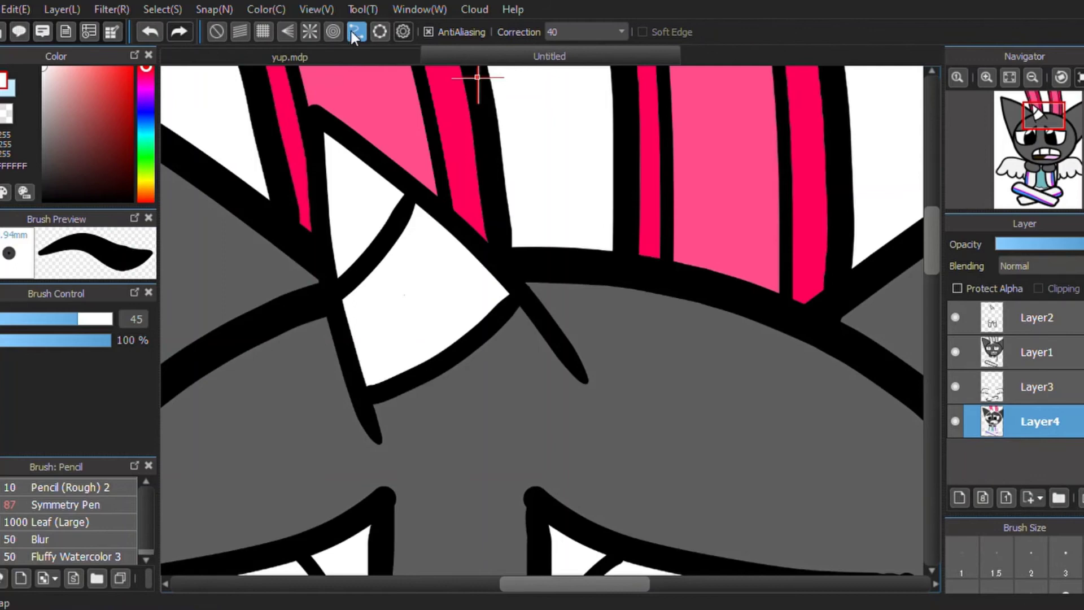
pyautogui.click(583, 380)
pyautogui.click(477, 414)
pyautogui.doubleClick(379, 436)
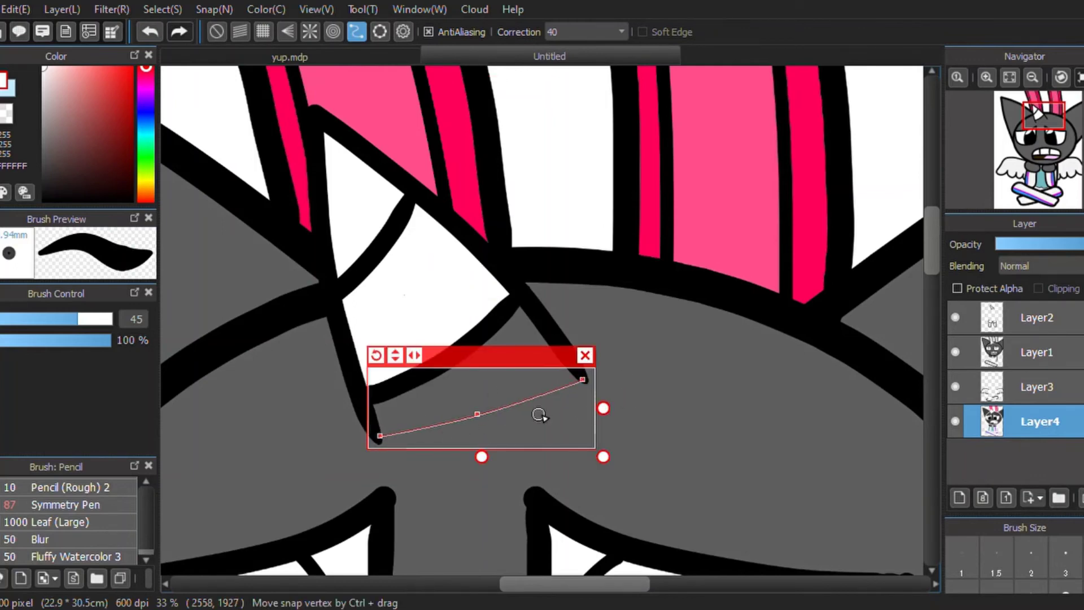
pyautogui.click(1037, 352)
pyautogui.moveTo(381, 434); pyautogui.dragTo(626, 354)
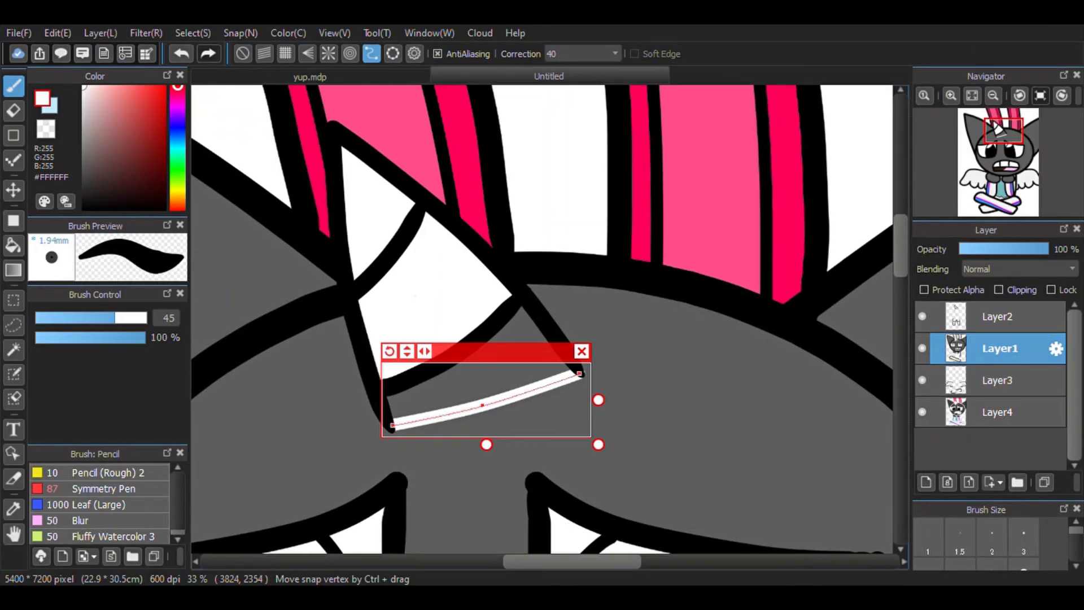
pyautogui.click(393, 54)
pyautogui.click(245, 53)
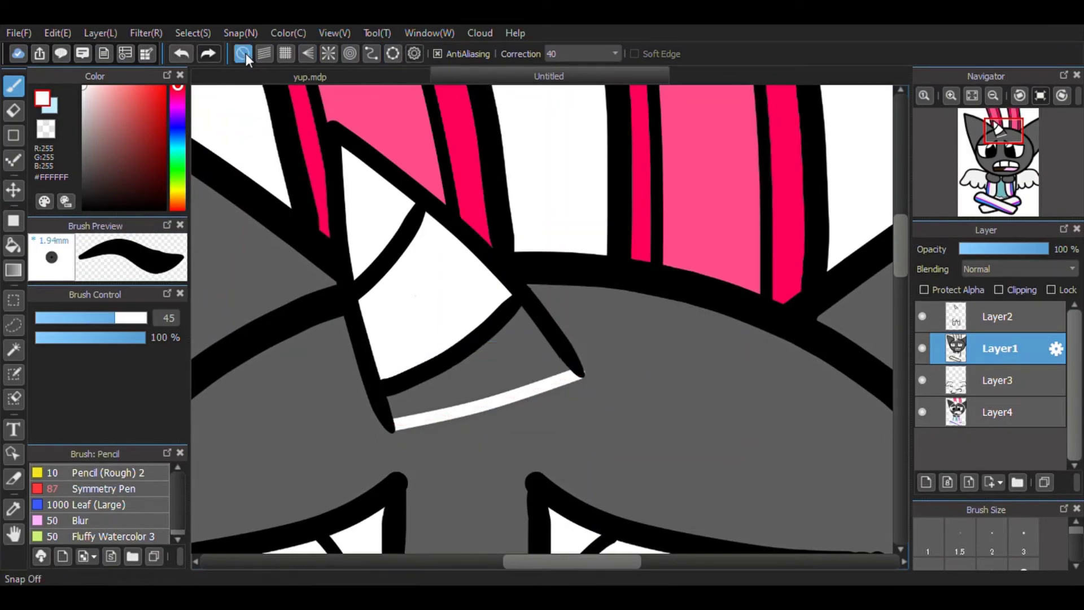
pyautogui.click(18, 245)
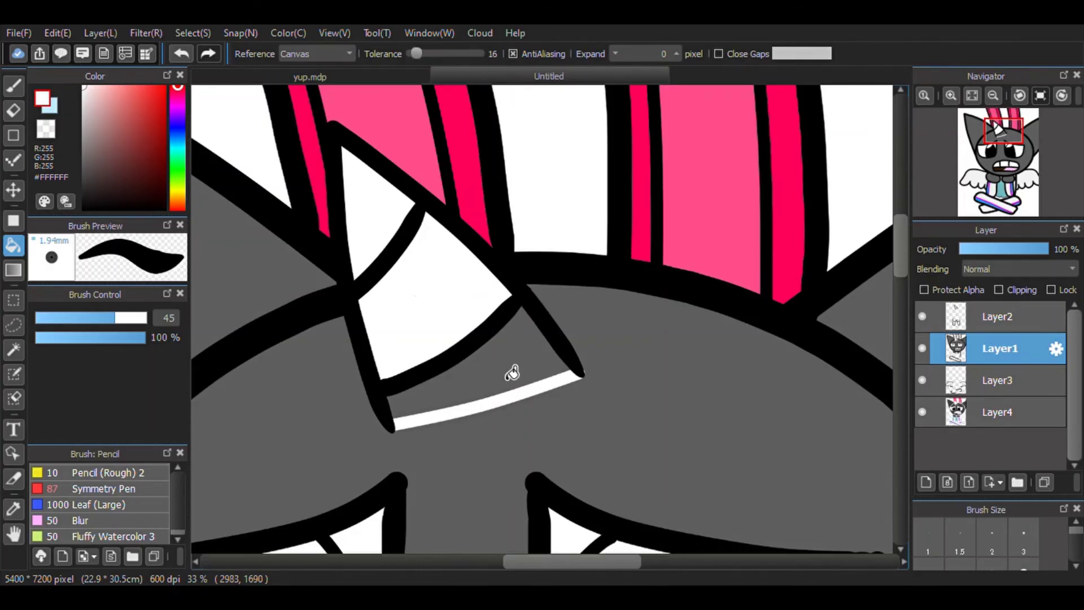
pyautogui.click(512, 373)
pyautogui.press('b')
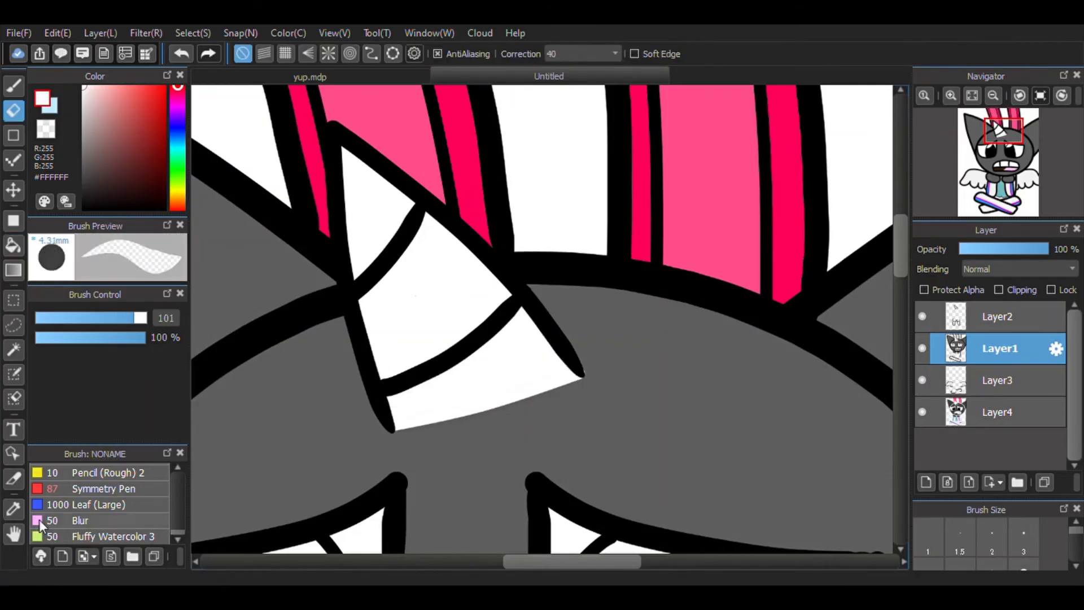
pyautogui.keyDown('alt'); pyautogui.click(587, 373); pyautogui.keyUp('alt')
pyautogui.scroll(-5, 849, 398)
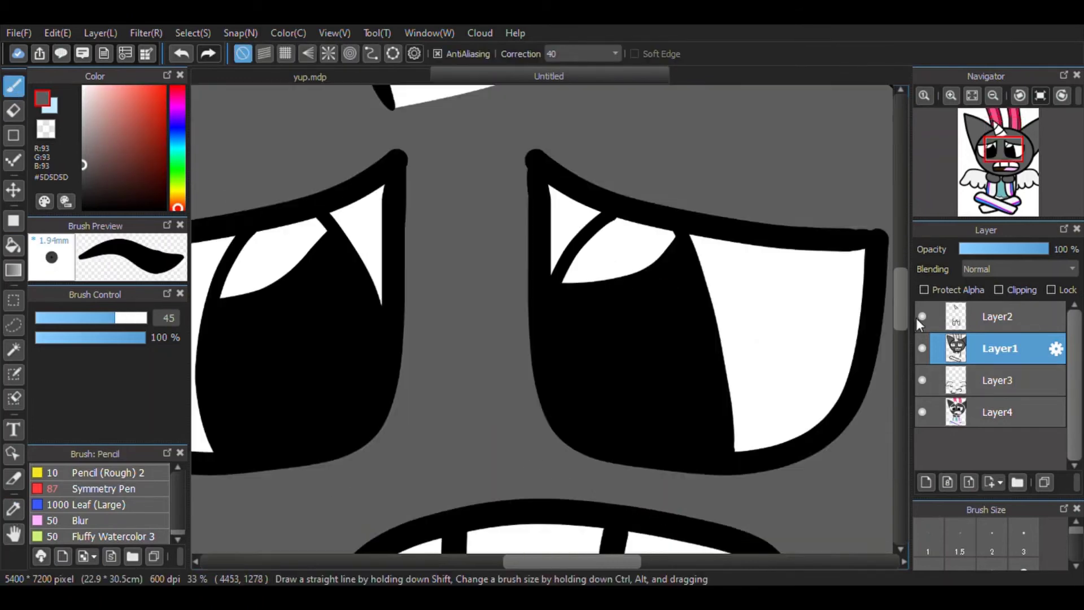
pyautogui.scroll(4, 848, 398)
pyautogui.click(371, 53)
pyautogui.click(390, 359)
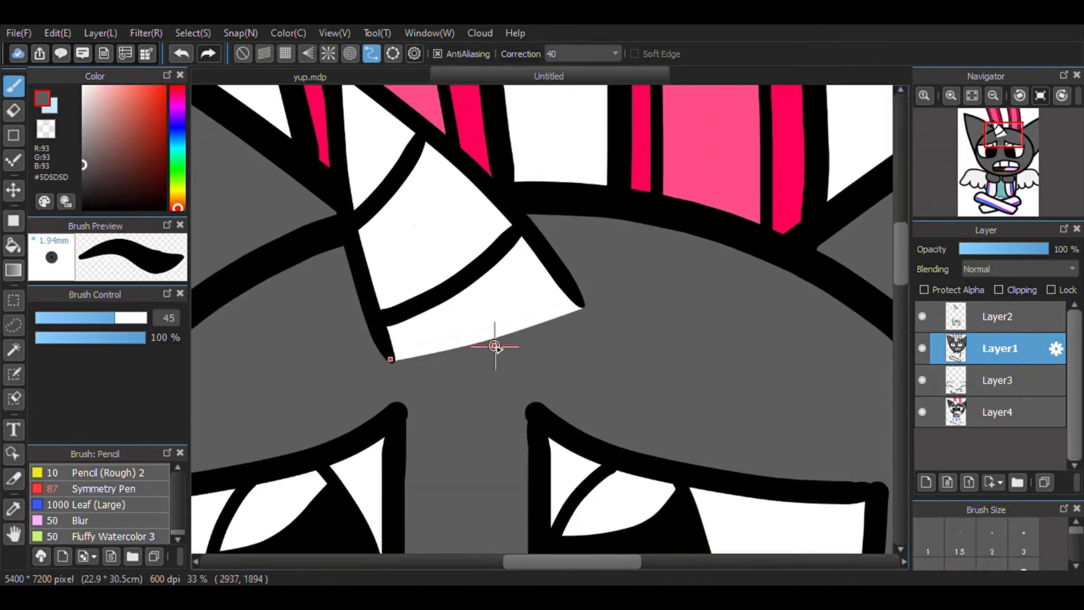
pyautogui.click(496, 351)
pyautogui.click(544, 340)
pyautogui.click(393, 54)
# Round out the horn's lower edge with a white #FFFFFF stroke along a more strongly bowed curve snap, and turn snapping off
pyautogui.click(371, 54)
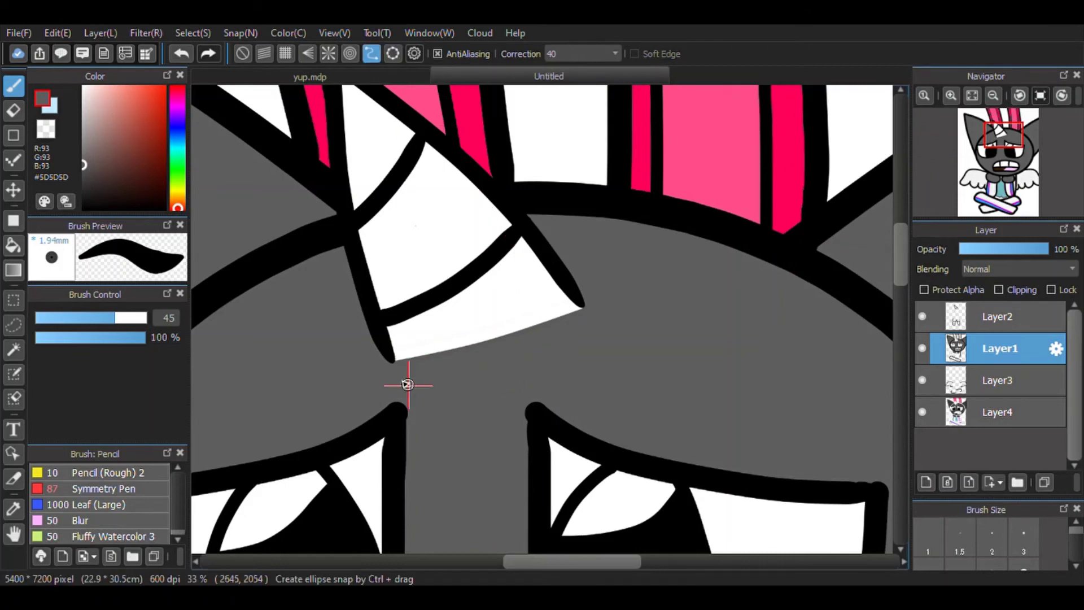
pyautogui.click(395, 357)
pyautogui.click(502, 343)
pyautogui.doubleClick(578, 306)
pyautogui.click(13, 508)
pyautogui.click(424, 260)
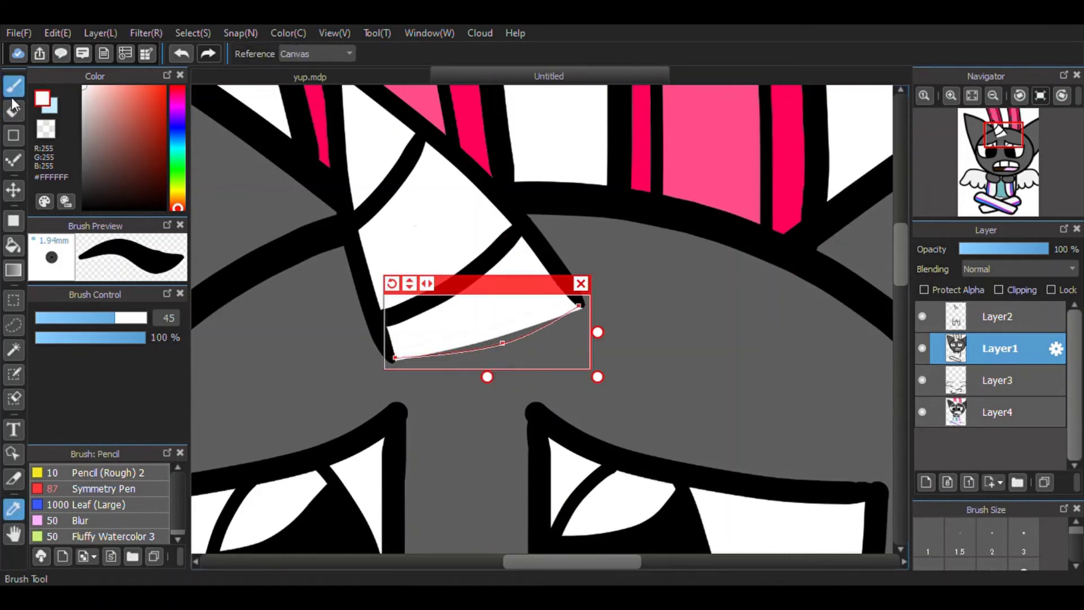
pyautogui.click(14, 86)
pyautogui.moveTo(395, 357)
pyautogui.mouseDown()
pyautogui.moveTo(561, 340)
pyautogui.moveTo(607, 308)
pyautogui.mouseUp()
pyautogui.click(393, 54)
pyautogui.click(246, 57)
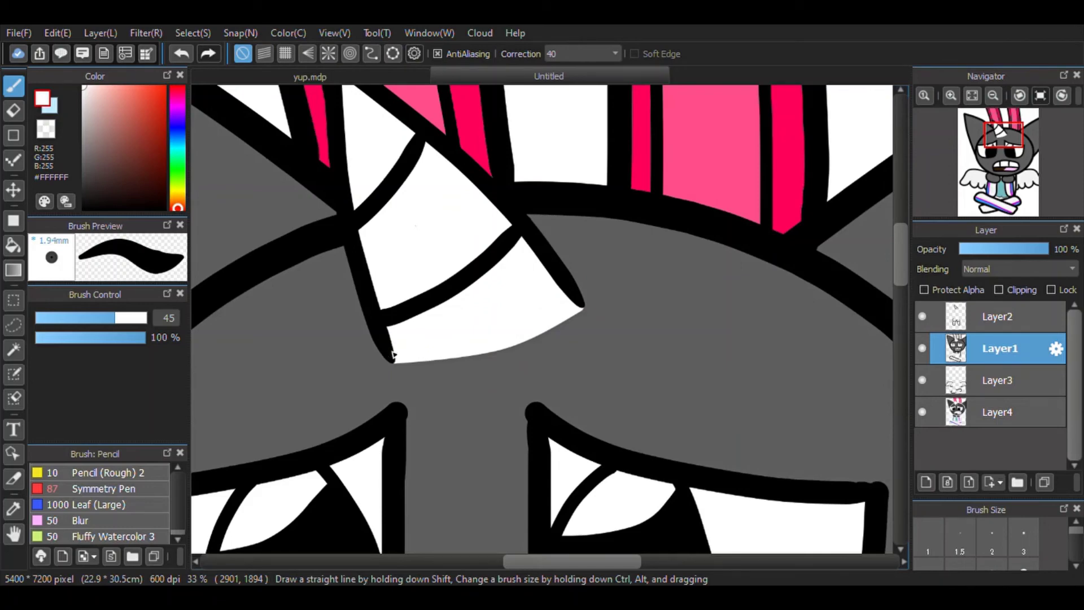
pyautogui.moveTo(898, 241); pyautogui.dragTo(895, 247)
pyautogui.moveTo(616, 562); pyautogui.dragTo(550, 563)
pyautogui.click(83, 166)
pyautogui.moveTo(79, 167); pyautogui.dragTo(79, 184)
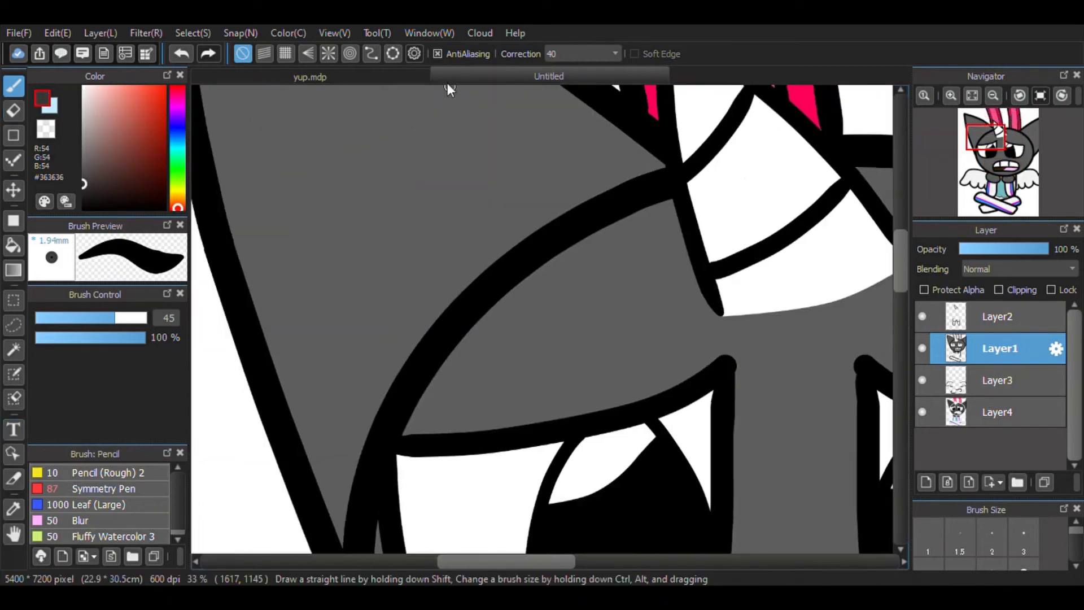
pyautogui.moveTo(700, 269); pyautogui.dragTo(567, 323)
pyautogui.hotkey('ctrl', 'z')
# Draw black #000000 brow lines curving from both sides of the horn's base outward across the forehead above the eyes
pyautogui.click(84, 207)
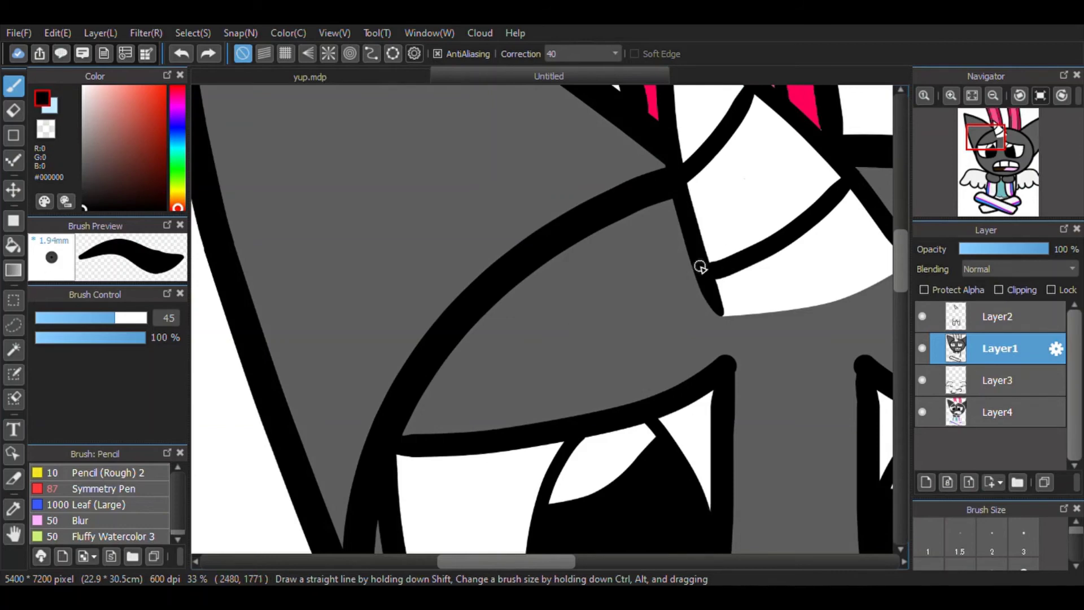
pyautogui.moveTo(702, 261); pyautogui.dragTo(421, 368)
pyautogui.moveTo(516, 561); pyautogui.dragTo(617, 561)
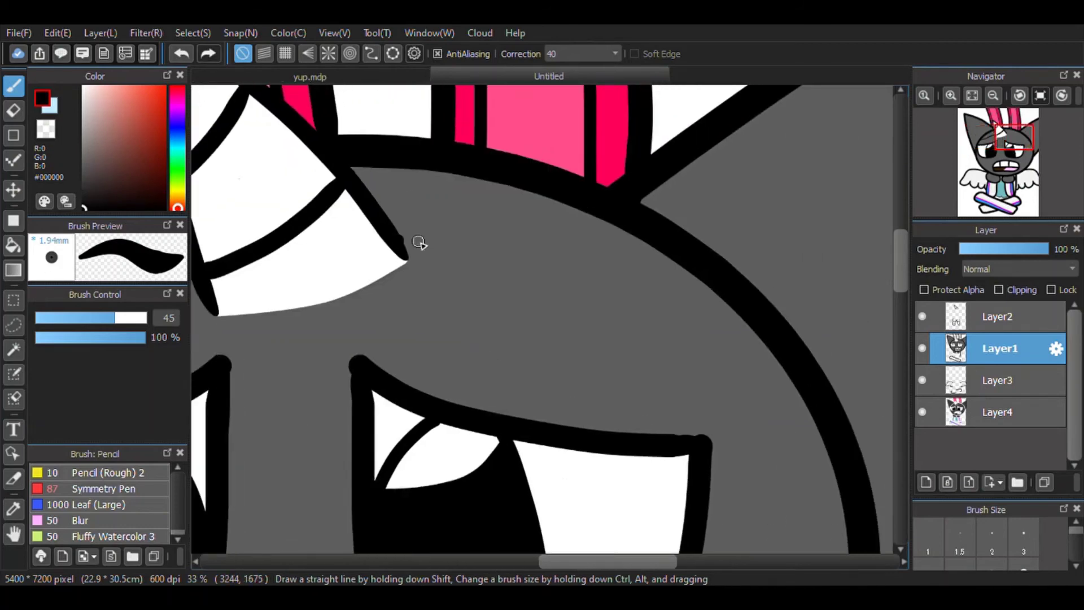
pyautogui.moveTo(404, 236); pyautogui.dragTo(808, 374)
# Add a new layer at the bottom of the layer stack
pyautogui.click(994, 97)
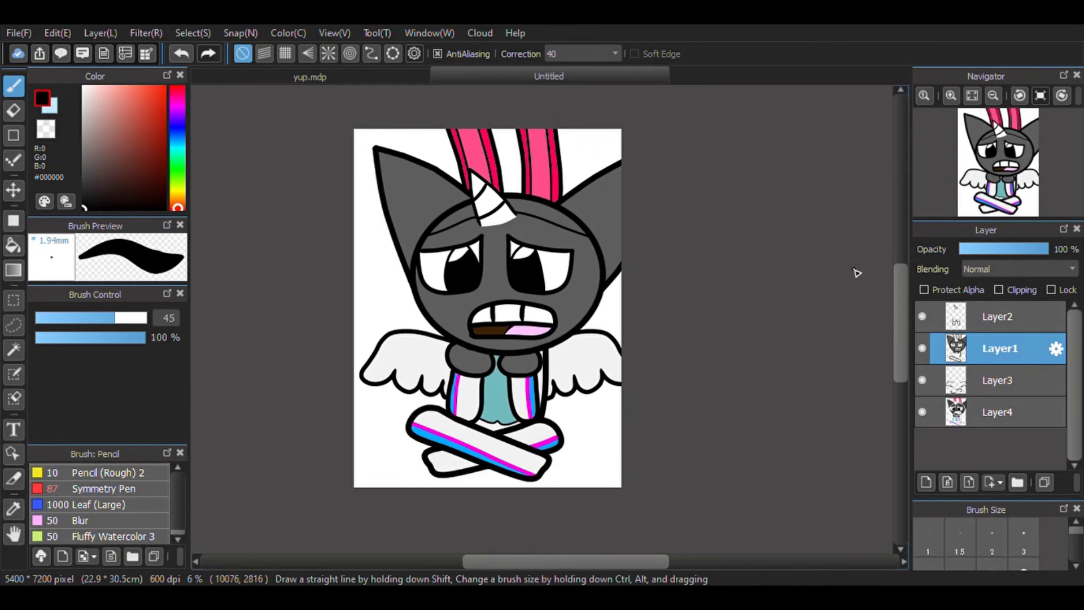
pyautogui.click(927, 483)
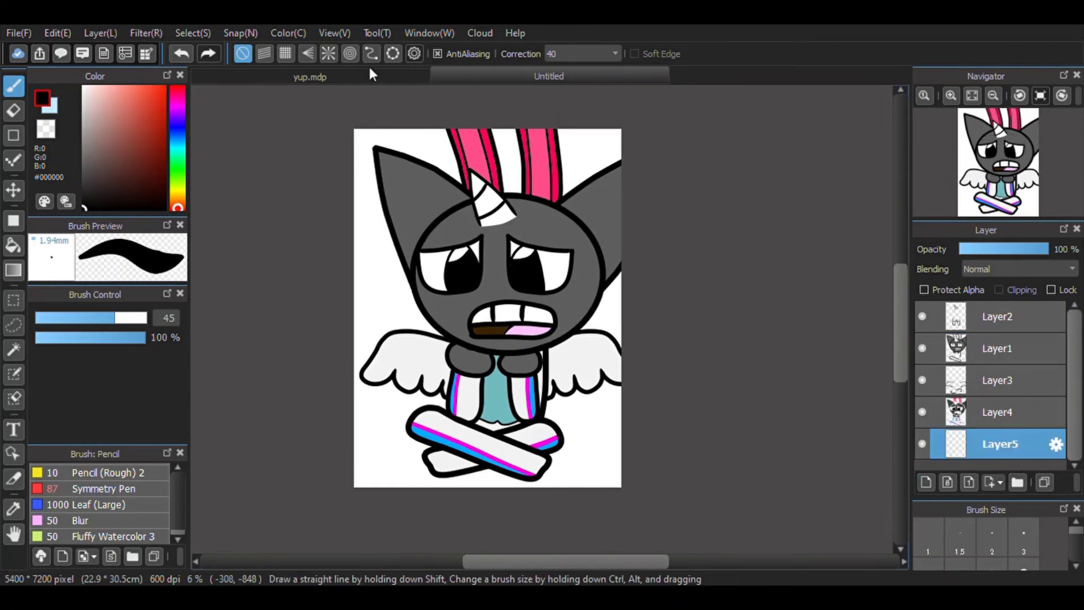
pyautogui.click(264, 54)
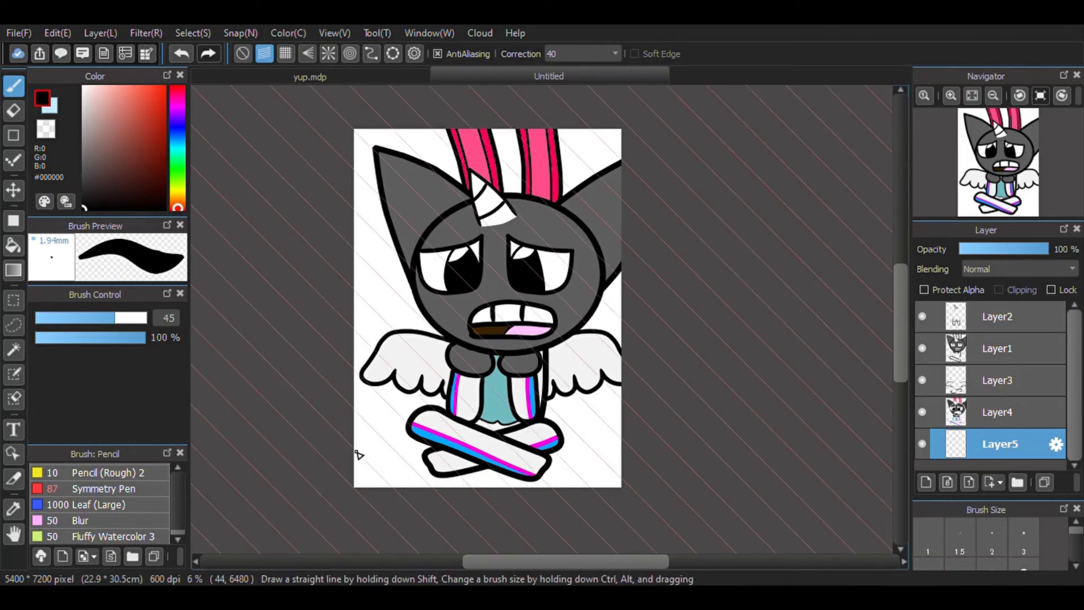
pyautogui.click(285, 54)
pyautogui.click(260, 53)
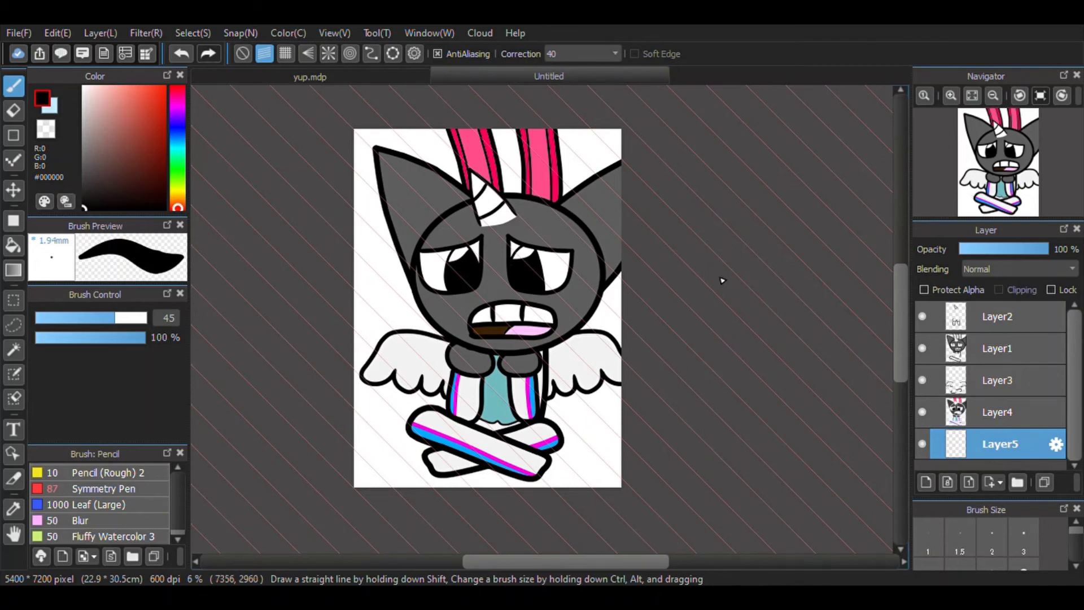
pyautogui.click(328, 53)
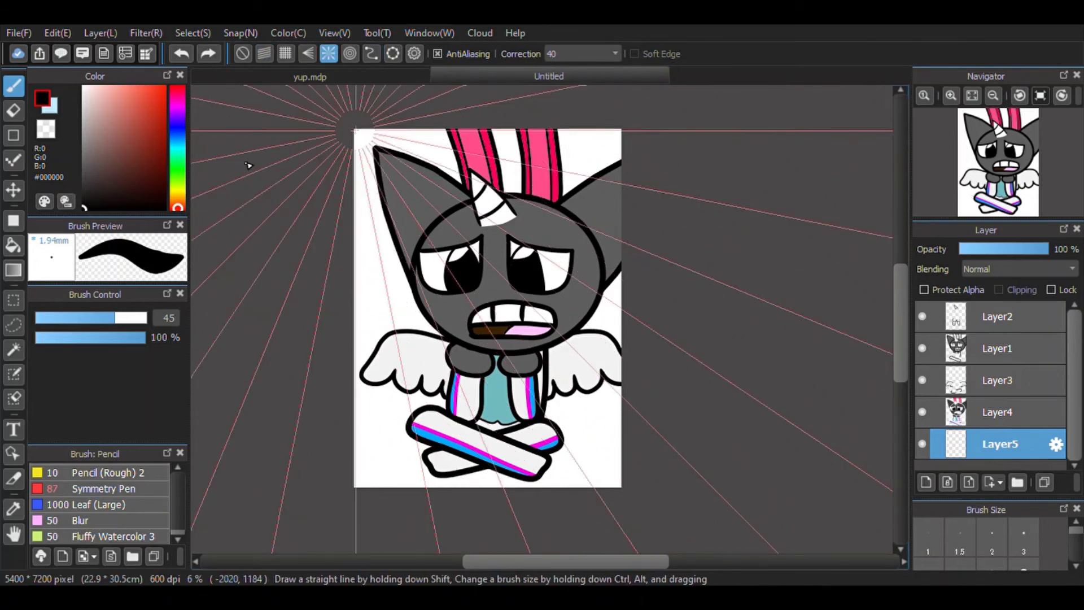
pyautogui.click(308, 53)
pyautogui.click(292, 339)
pyautogui.click(303, 421)
pyautogui.click(302, 420)
pyautogui.click(302, 419)
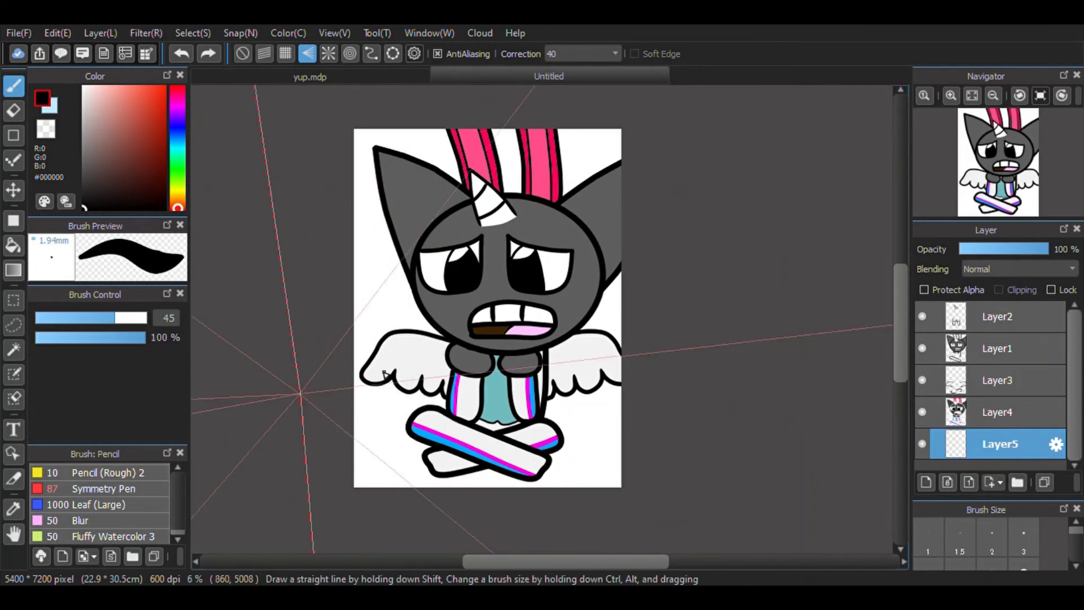
pyautogui.click(265, 54)
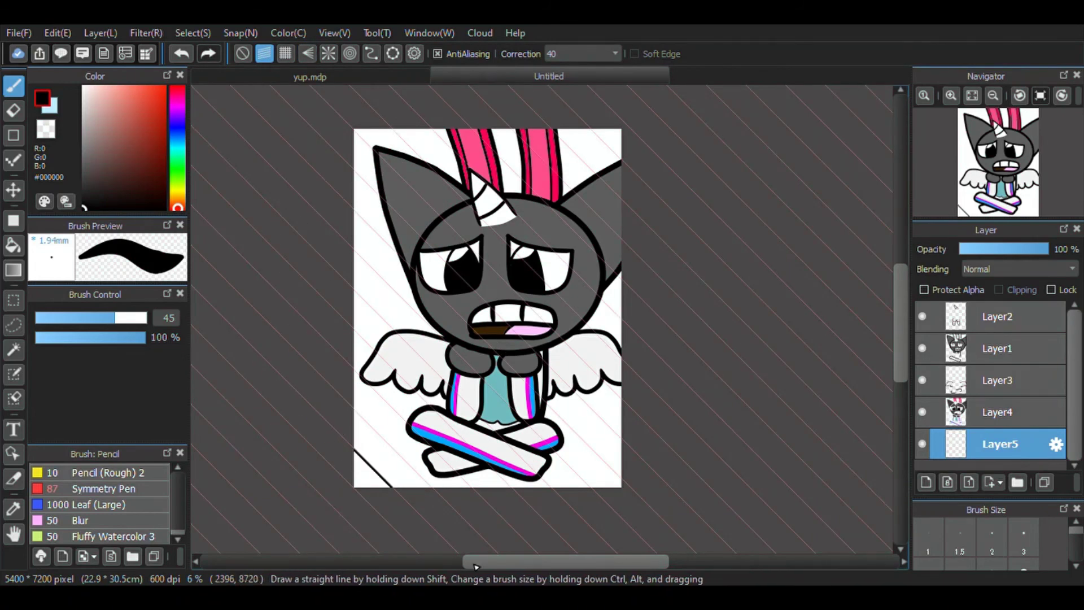
pyautogui.click(242, 53)
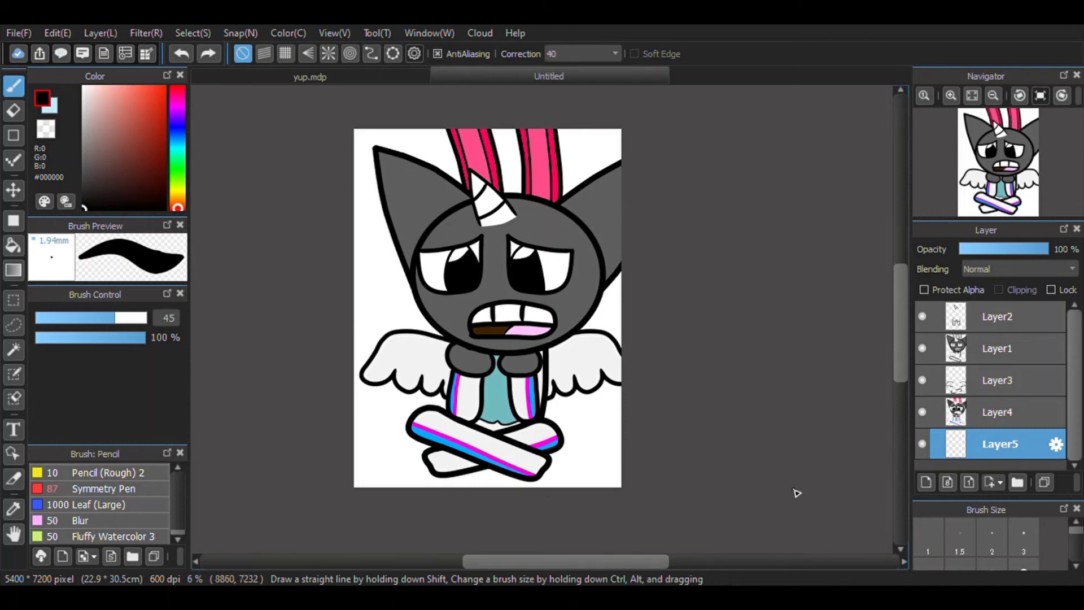
pyautogui.click(56, 36)
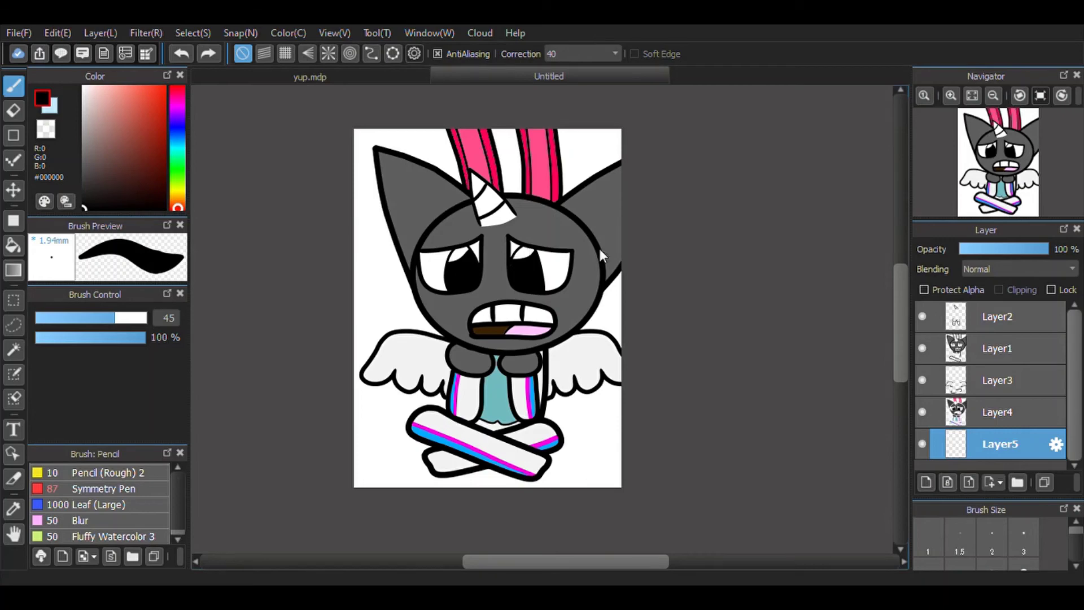
pyautogui.click(550, 260)
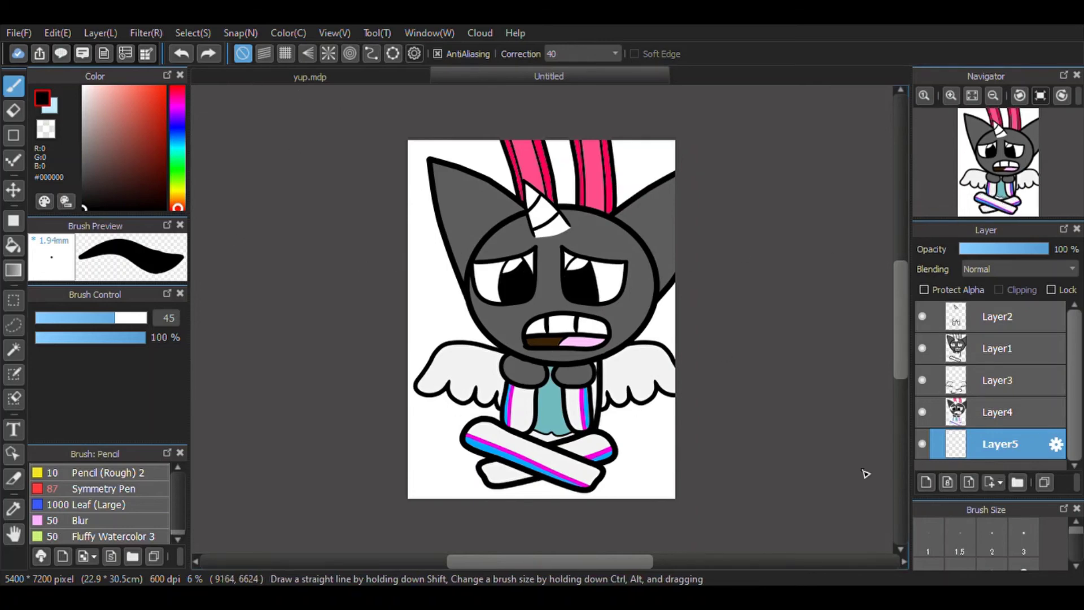
# Try filling the white background around the character on Layer5 with teal #3CABC7, and undo the fill
pyautogui.click(177, 144)
pyautogui.click(164, 88)
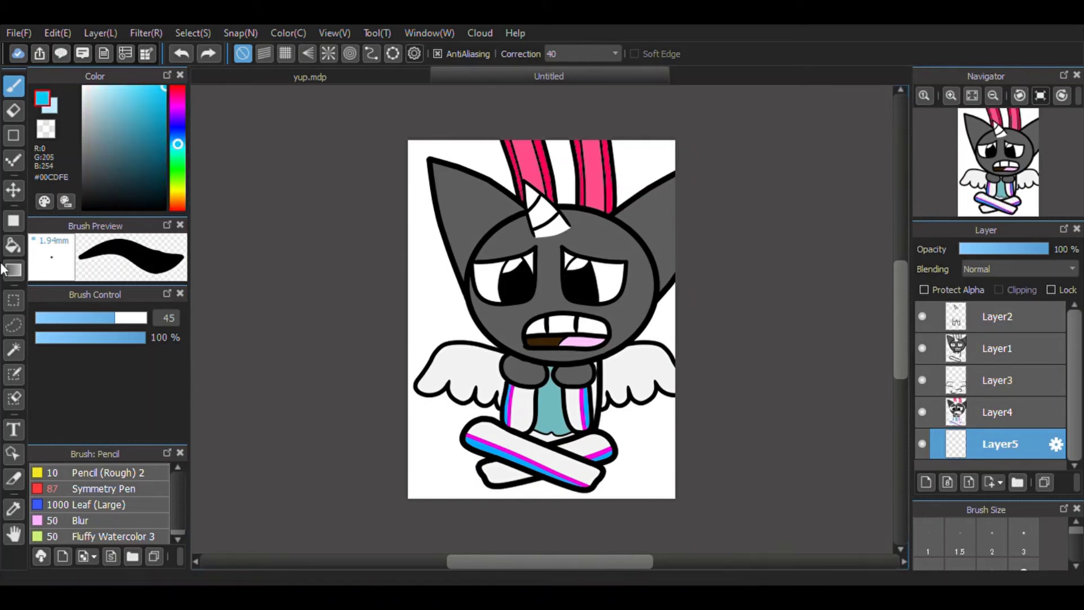
pyautogui.click(14, 245)
pyautogui.click(141, 113)
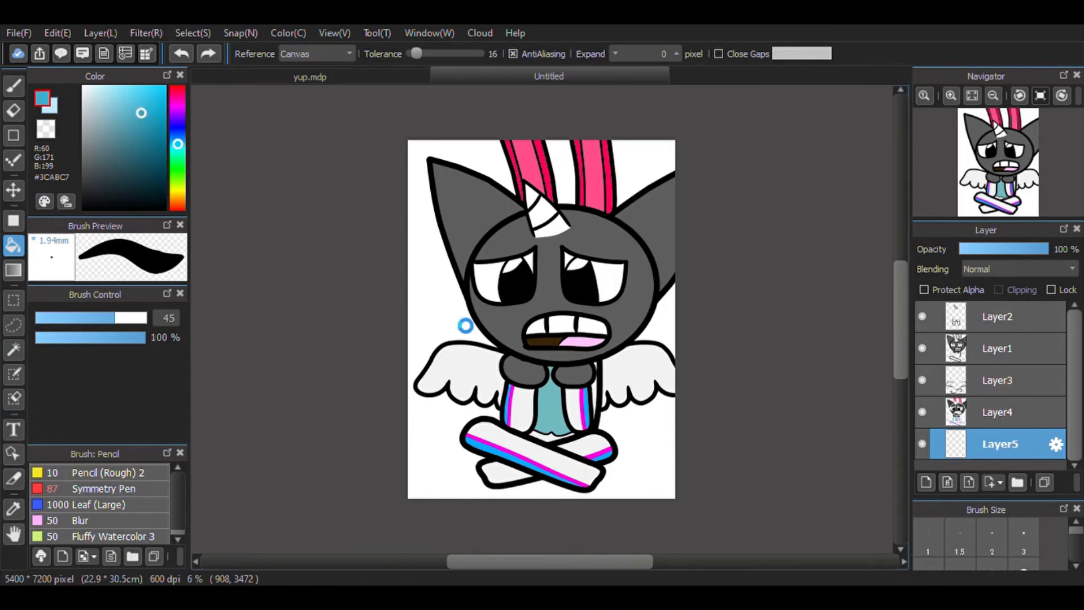
pyautogui.click(465, 326)
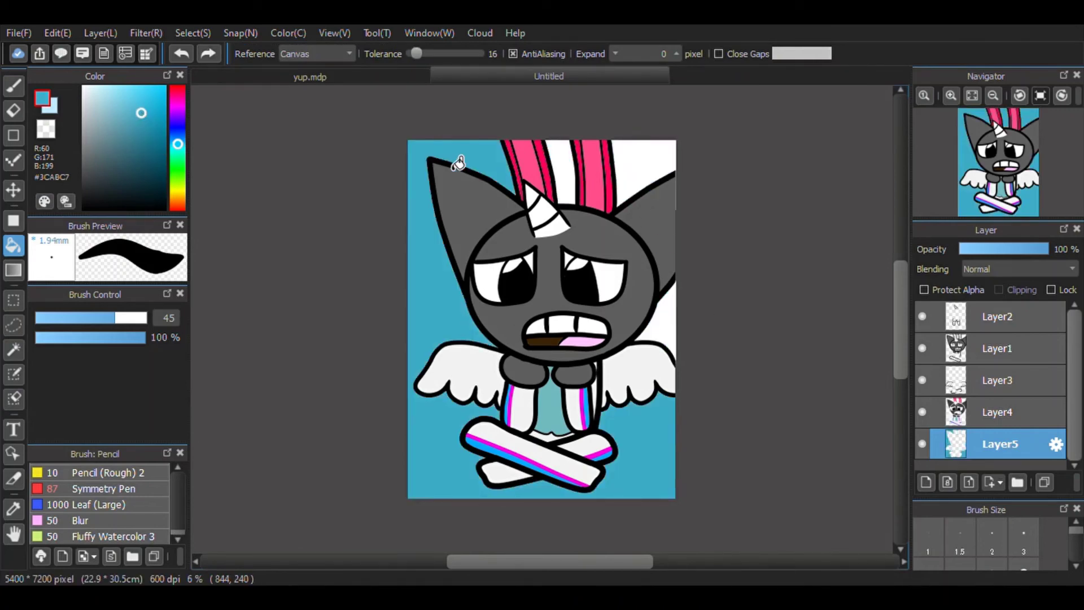
pyautogui.hotkey('ctrl', 'z')
# Fill all the white background areas around the character on Layer5 with dark navy #00155A
pyautogui.click(178, 132)
pyautogui.click(163, 166)
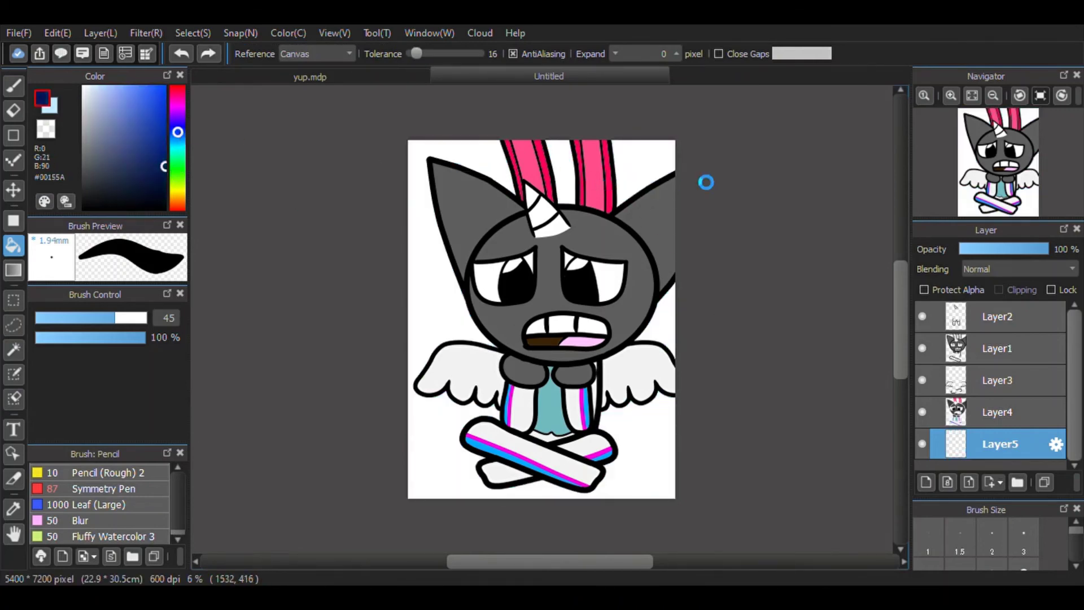
pyautogui.hotkey('ctrl', 'z')
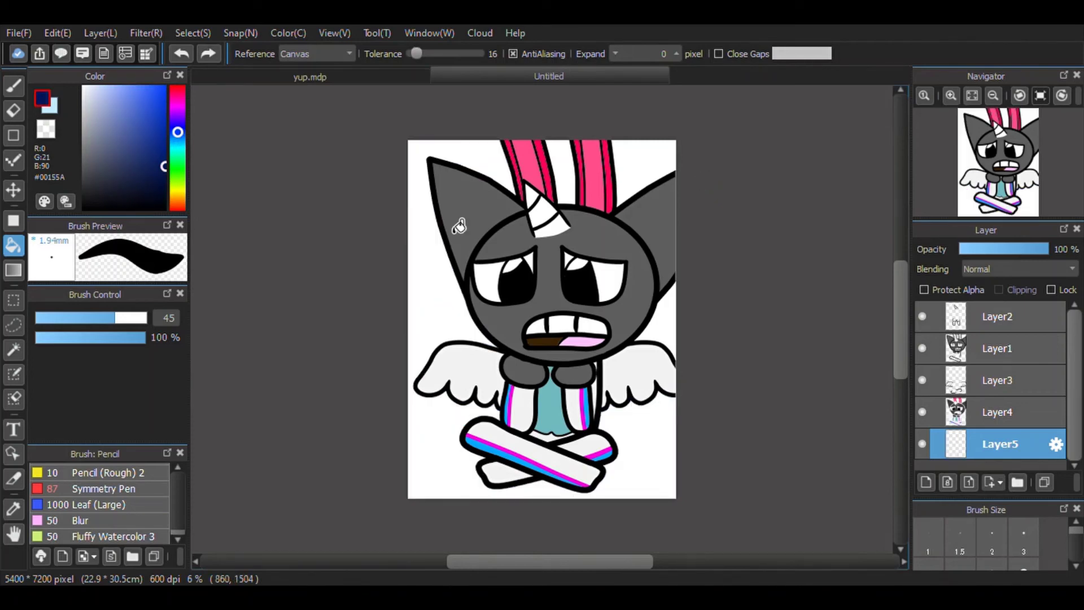
pyautogui.click(490, 171)
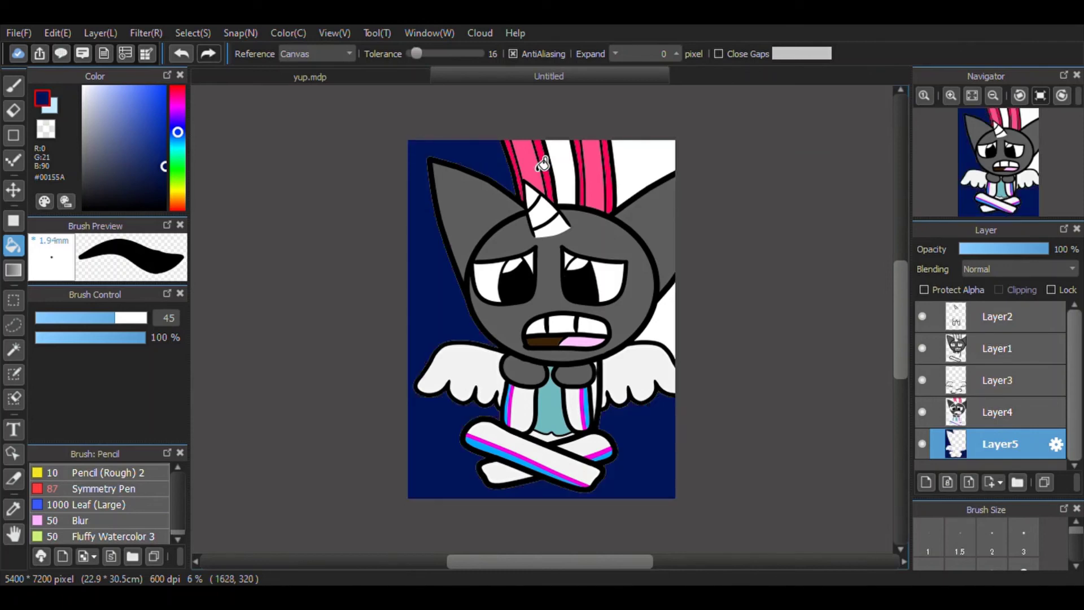
pyautogui.doubleClick(952, 96)
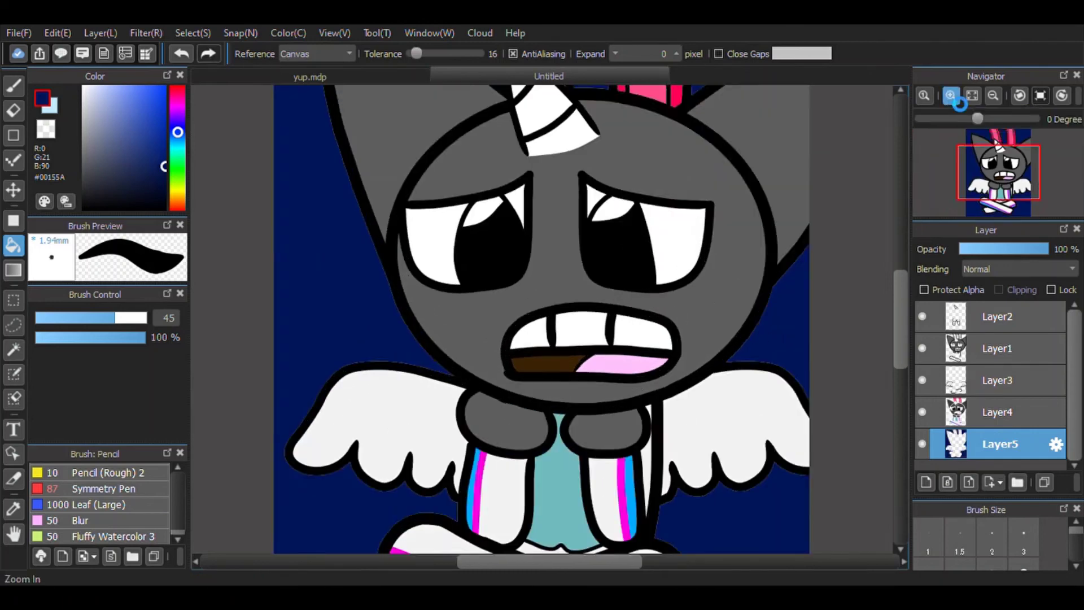
pyautogui.click(952, 96)
pyautogui.tripleClick(994, 96)
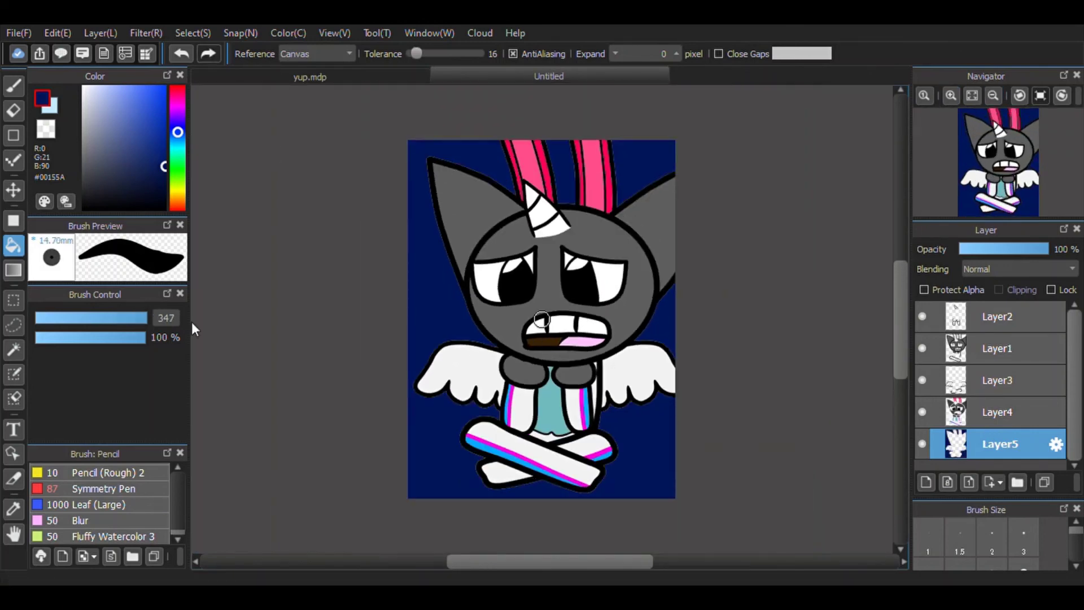
# Paint navy #00155A on Layer5 over the remaining background gaps with the Pencil at size 1000, lowering stroke correction to 0
pyautogui.click(14, 86)
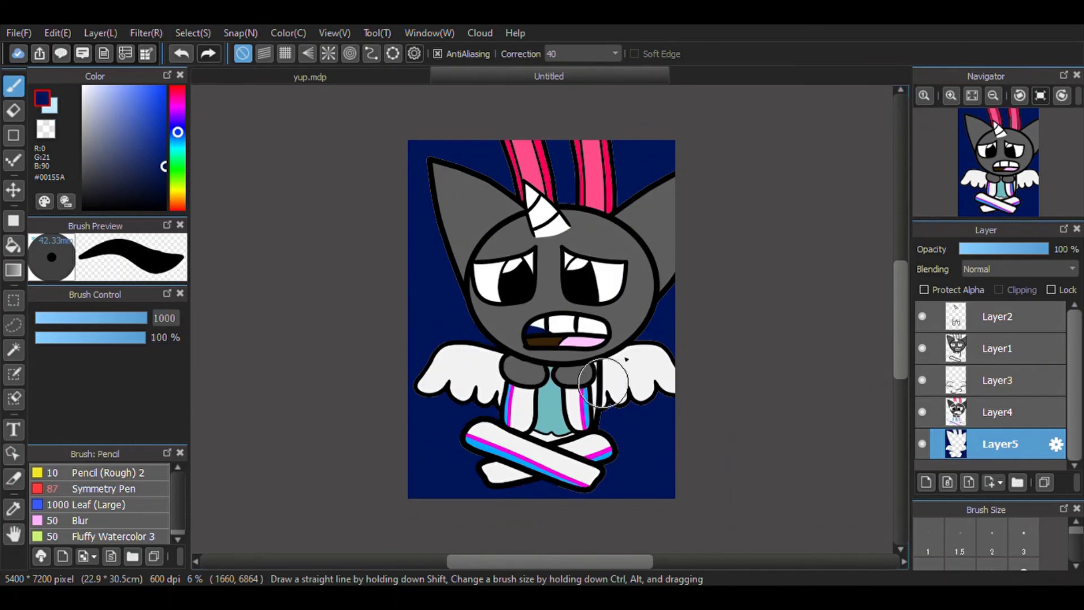
pyautogui.click(616, 283)
pyautogui.click(481, 281)
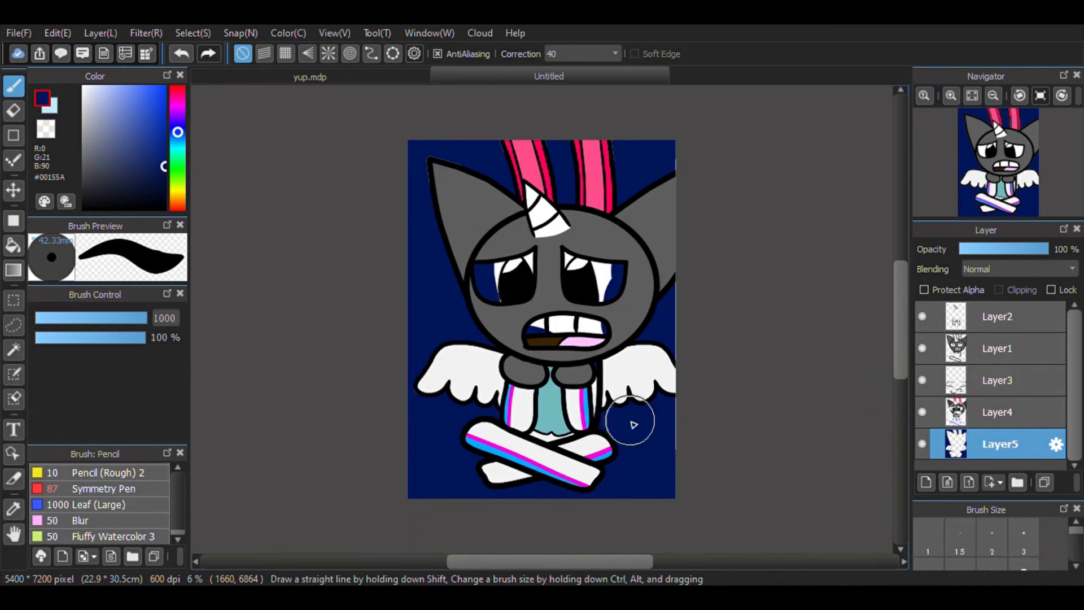
pyautogui.moveTo(548, 341); pyautogui.dragTo(492, 280)
pyautogui.click(583, 54)
pyautogui.click(568, 68)
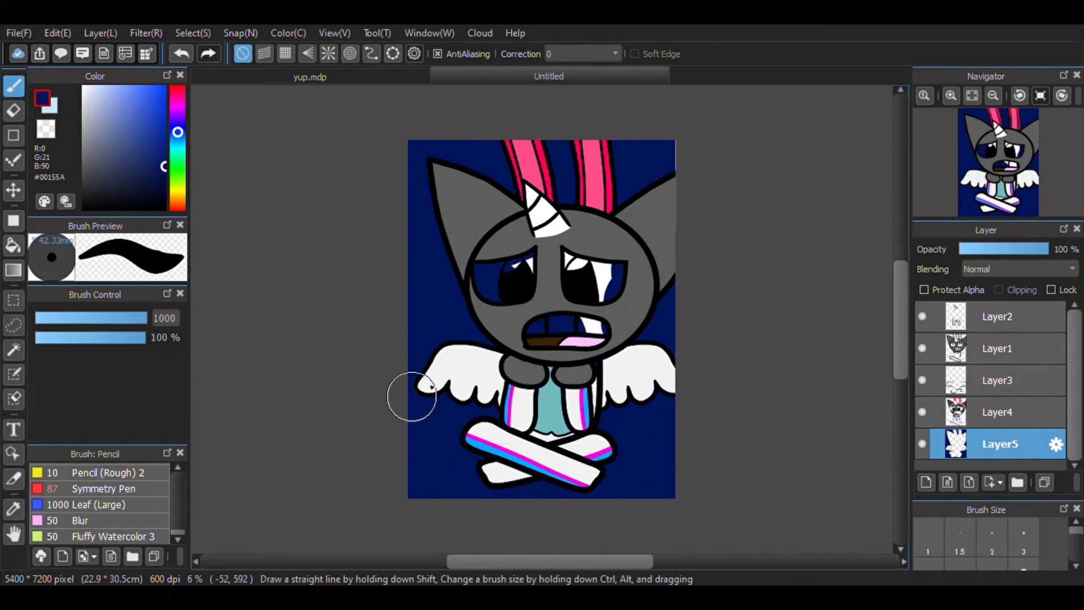
# Fill the navy areas showing through the character's eyes and teeth with white #FFFFFF on Layer5
pyautogui.keyDown('alt'); pyautogui.click(635, 347); pyautogui.keyUp('alt')
pyautogui.click(14, 245)
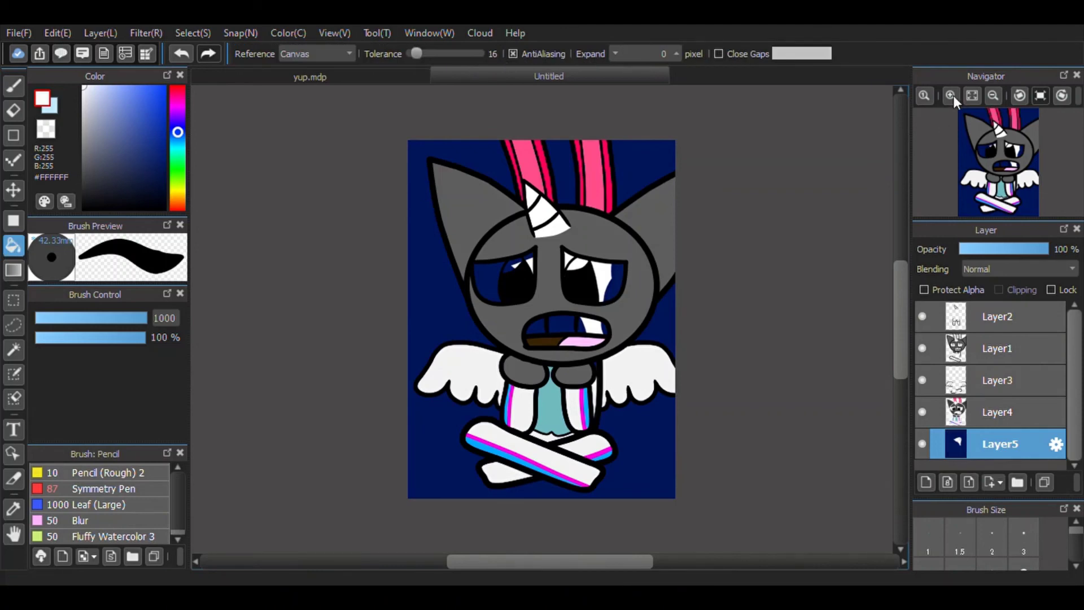
pyautogui.click(951, 95)
pyautogui.click(632, 358)
pyautogui.click(734, 356)
pyautogui.click(519, 356)
pyautogui.click(321, 195)
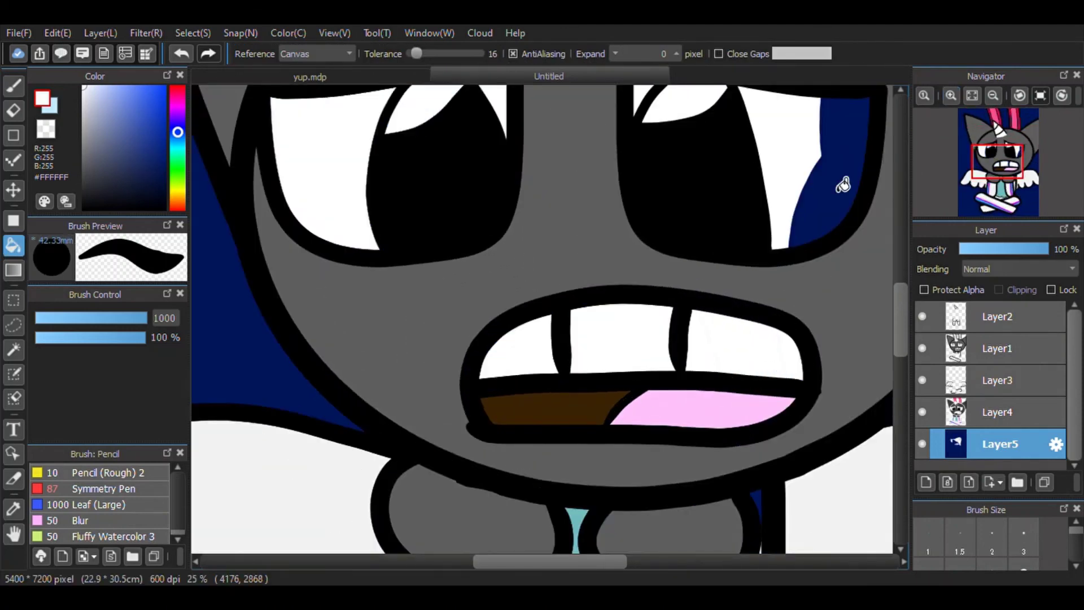
pyautogui.click(842, 182)
pyautogui.click(994, 94)
pyautogui.click(993, 95)
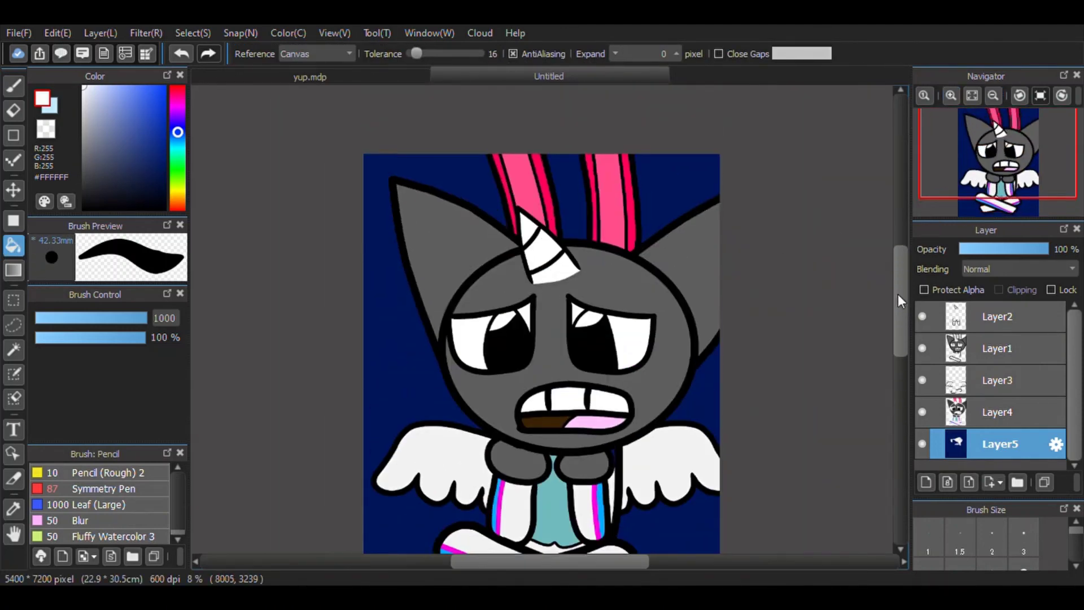
# Above Layer2, add the white text "Everyone thought my costume was weird..." starting beside the character's head
pyautogui.click(997, 317)
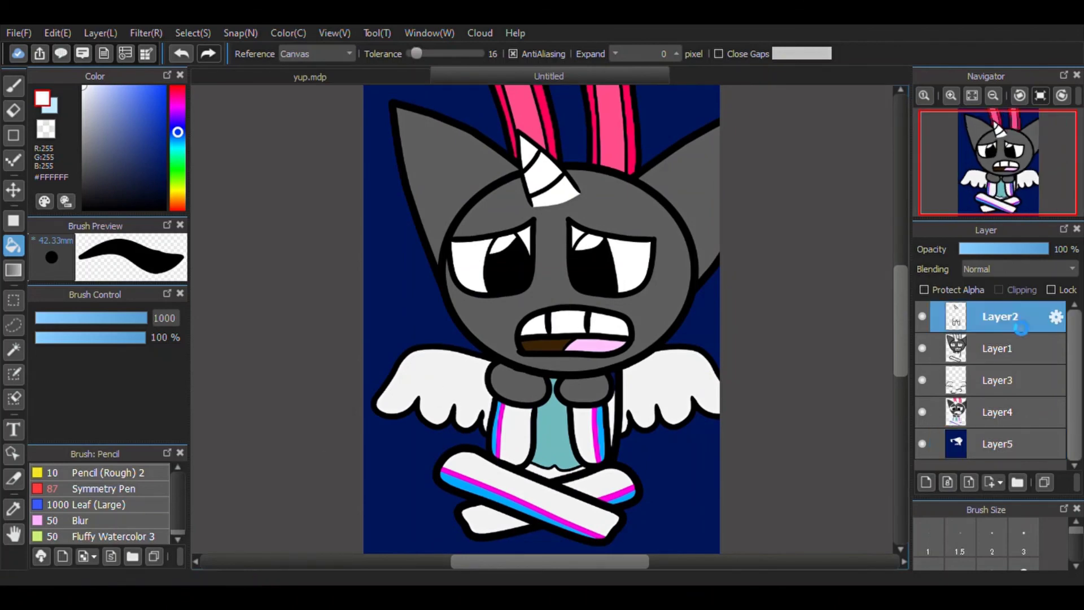
pyautogui.click(15, 429)
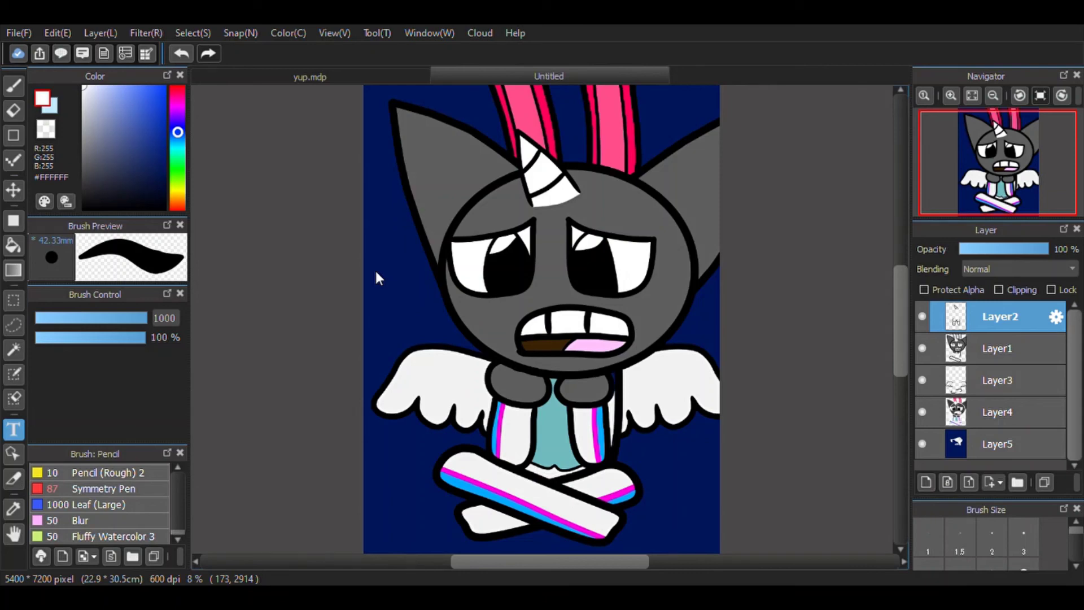
pyautogui.click(376, 272)
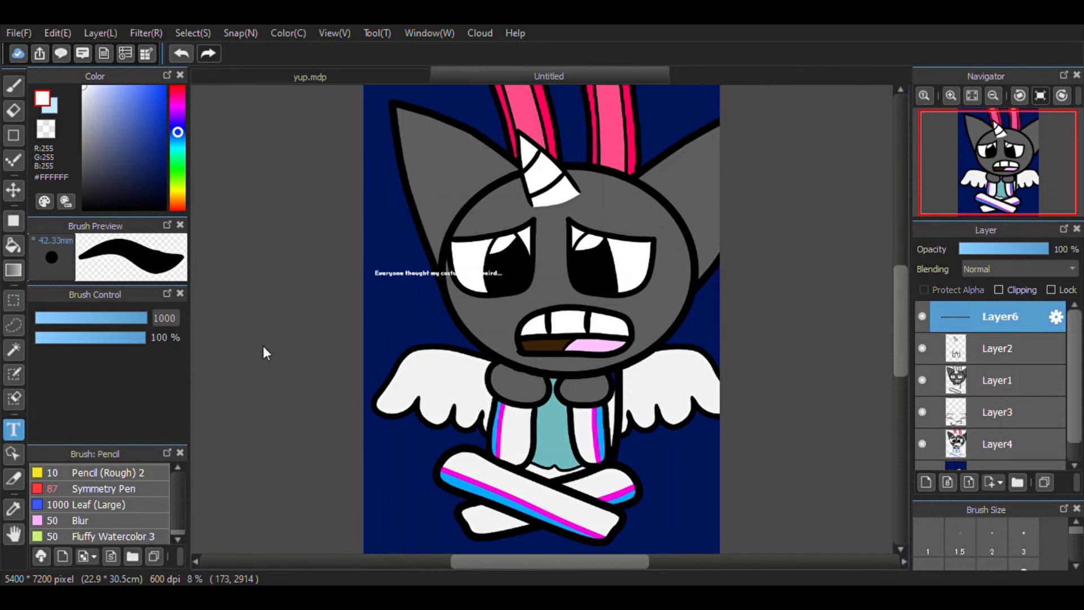
# Change the caption to a thin handwritten font and enlarge it until the single line nearly spans the canvas width
pyautogui.click(395, 375)
pyautogui.click(346, 332)
pyautogui.click(292, 260)
pyautogui.click(138, 433)
pyautogui.click(177, 351)
pyautogui.click(153, 445)
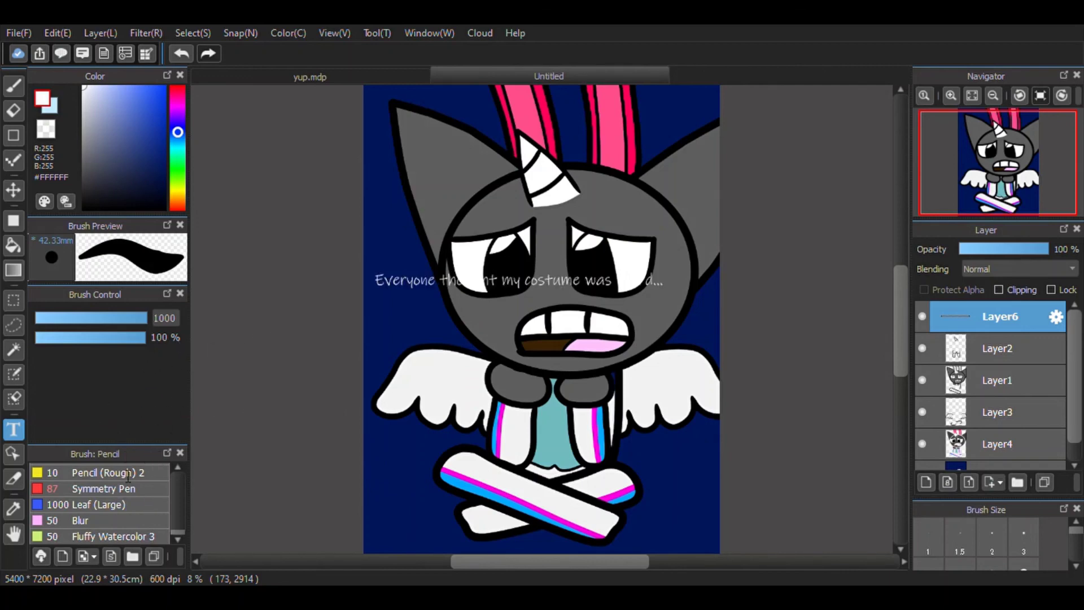
# Break the caption into four centred lines: "Everyone", "thought", "my costume" and "was weird..."
pyautogui.click(103, 463)
pyautogui.press('Return')
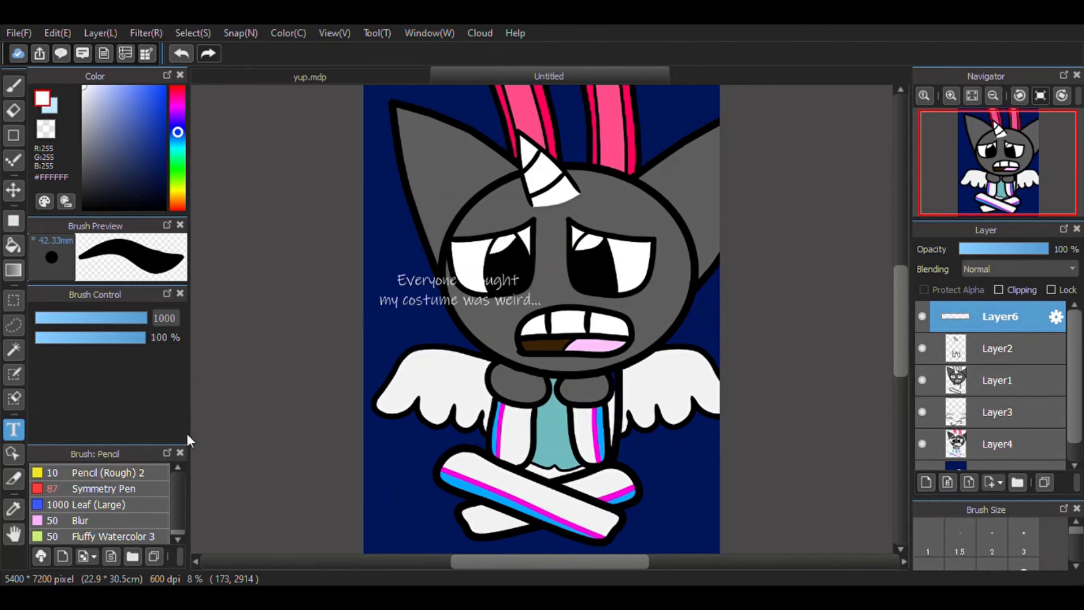
pyautogui.press('Return')
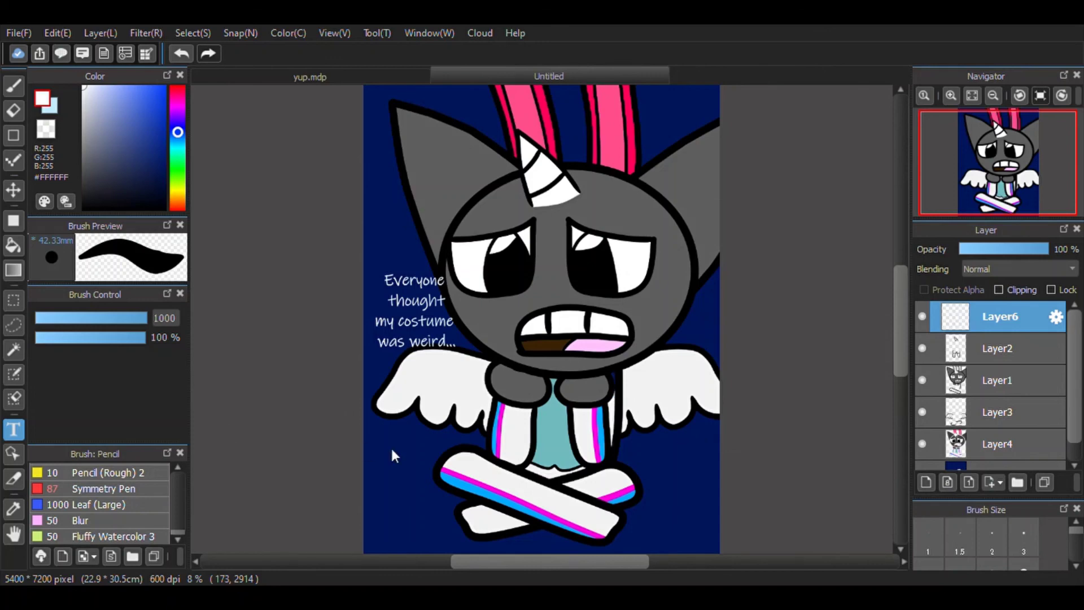
# Tilt the caption slightly counterclockwise and move it into the navy gap between the character's head and wing
pyautogui.moveTo(441, 305)
pyautogui.mouseDown()
pyautogui.moveTo(485, 337)
pyautogui.moveTo(434, 300)
pyautogui.mouseUp()
pyautogui.rightClick(434, 300)
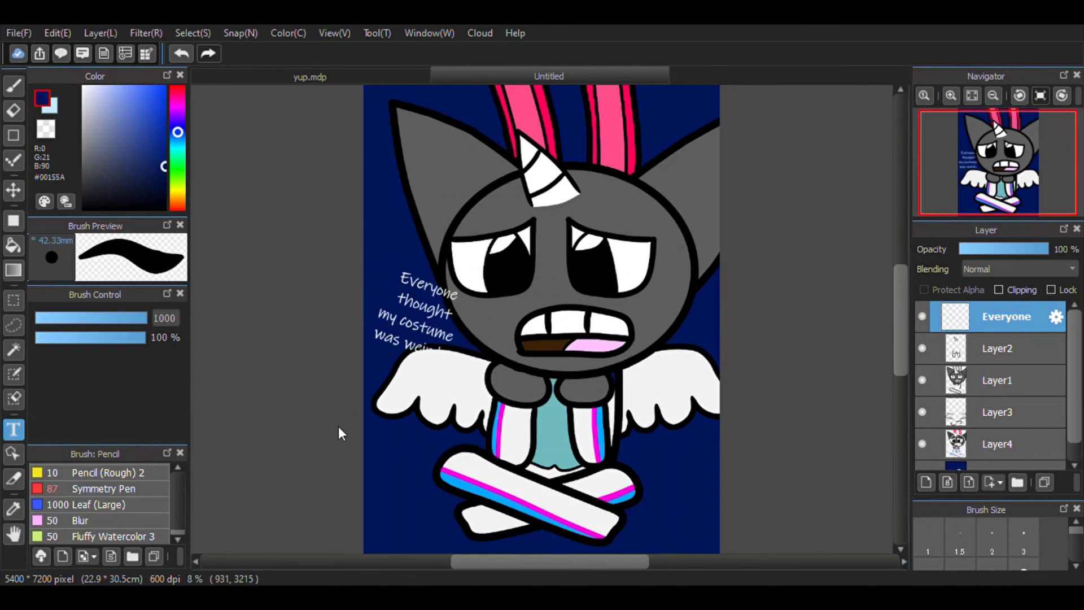
pyautogui.moveTo(338, 426); pyautogui.dragTo(374, 443)
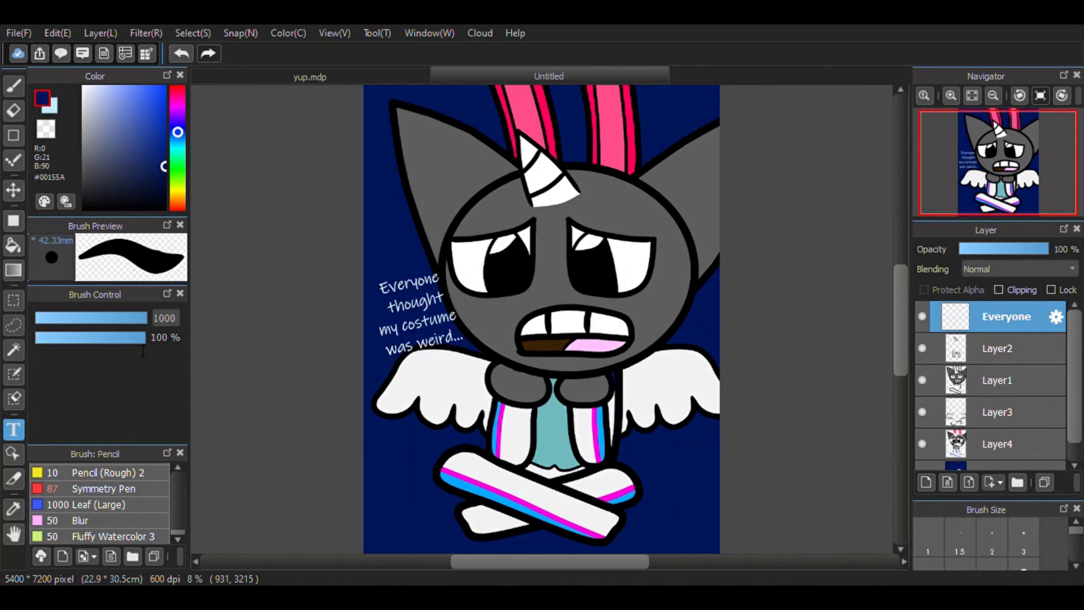
pyautogui.moveTo(431, 334); pyautogui.dragTo(424, 328)
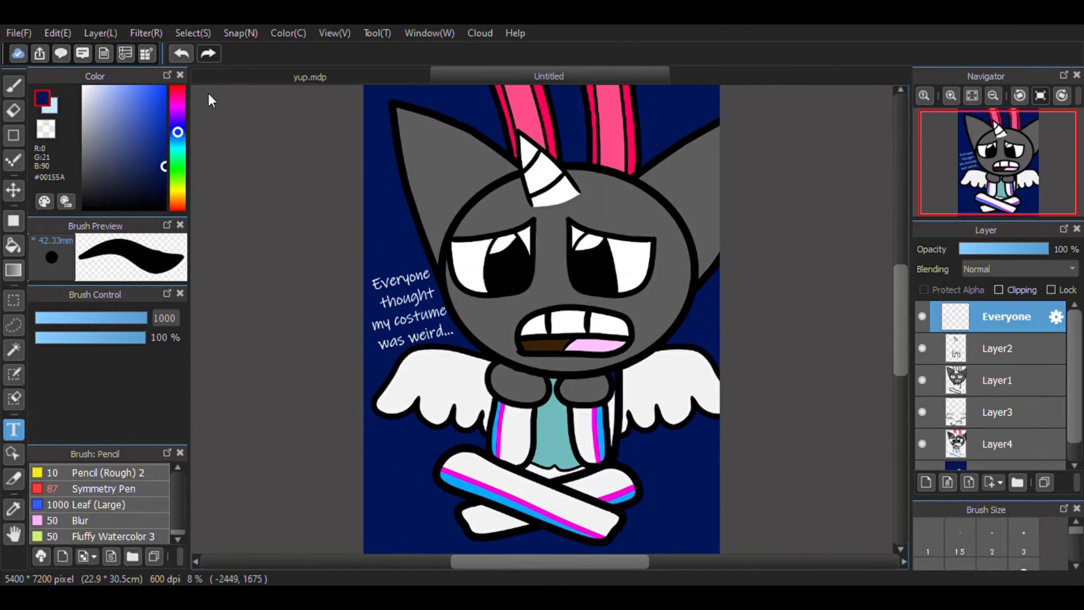